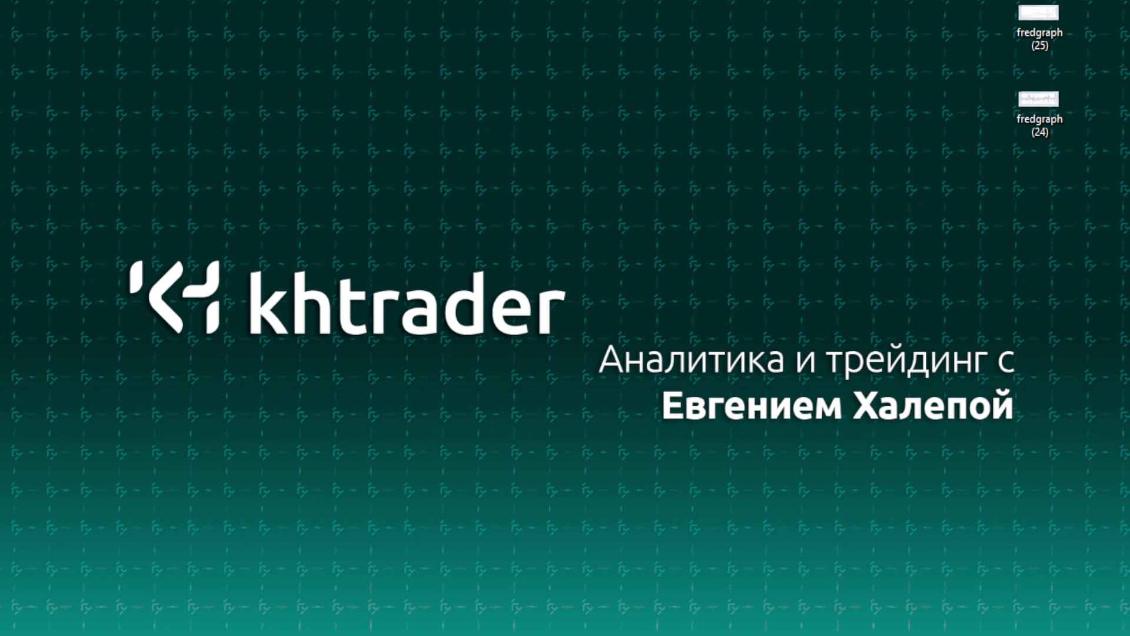
Select the fredgraph files on the desktop and delete them, confirming the deletion prompt
{"action": "left_click_drag", "start_coordinate": [983, 1], "coordinate": [1059, 140]}
{"action": "key", "text": "Delete"}
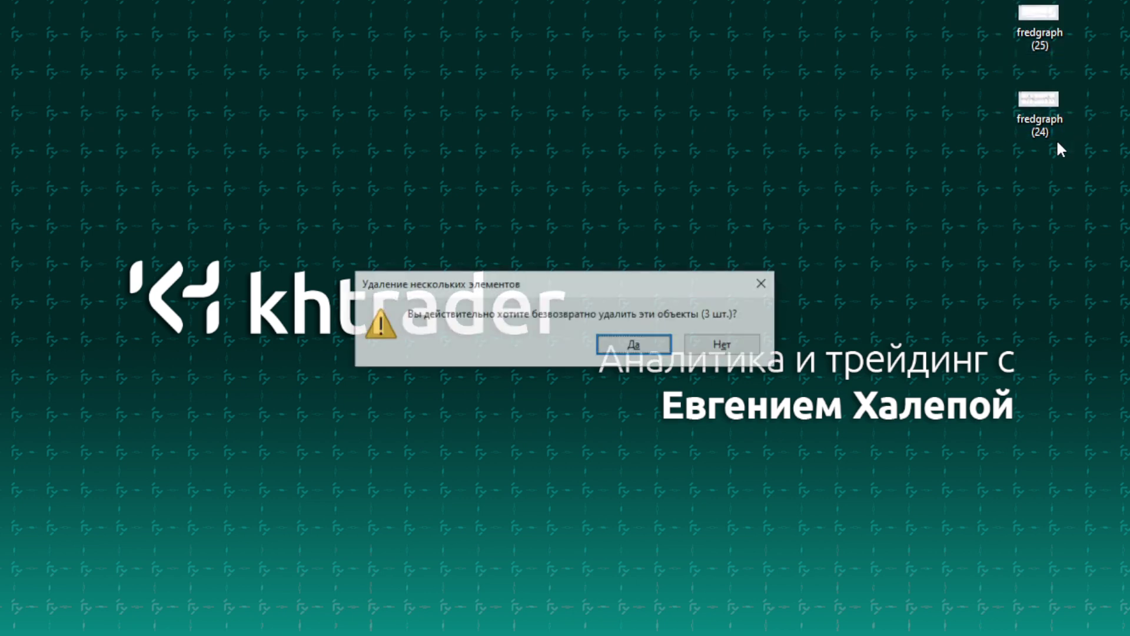
{"action": "key", "text": "Return"}
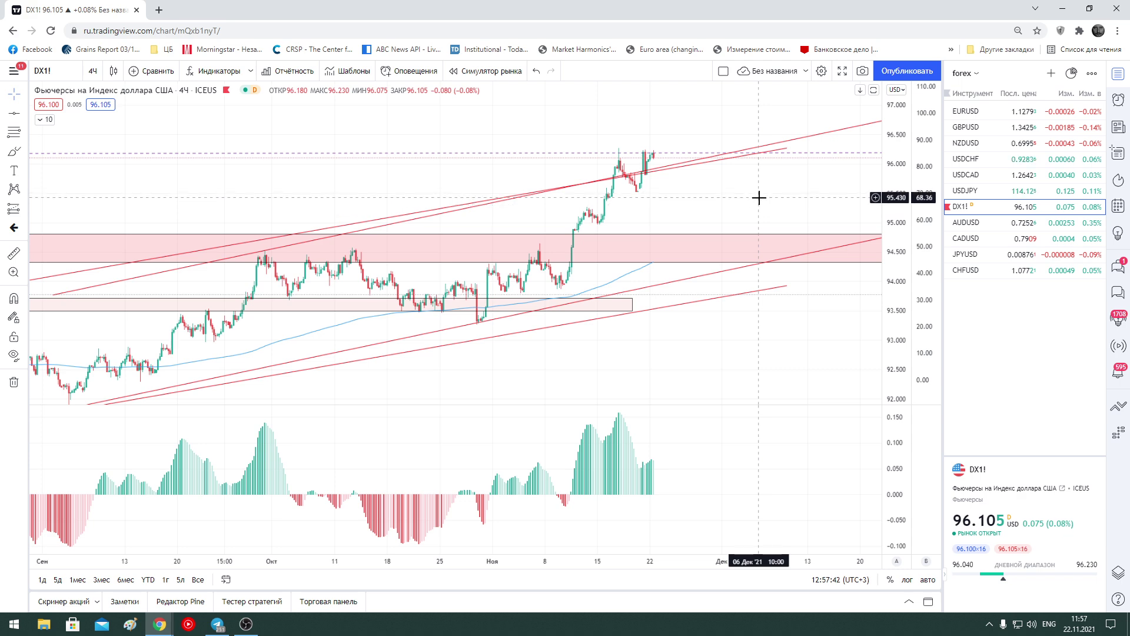
{"action": "scroll", "coordinate": [795, 254], "scroll_direction": "down", "scroll_amount": 5}
{"action": "scroll", "coordinate": [834, 322], "scroll_direction": "down", "scroll_amount": 2}
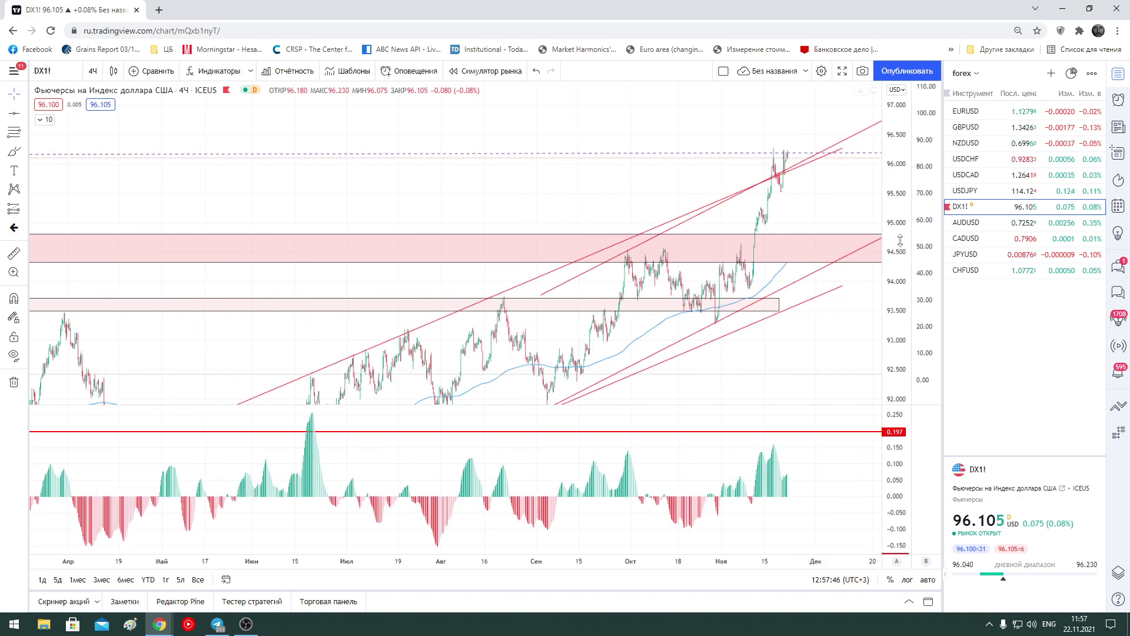
{"action": "scroll", "coordinate": [827, 315], "scroll_direction": "down", "scroll_amount": 2}
{"action": "scroll", "coordinate": [827, 315], "scroll_direction": "down", "scroll_amount": 2}
{"action": "scroll", "coordinate": [826, 316], "scroll_direction": "down", "scroll_amount": 2}
{"action": "scroll", "coordinate": [826, 316], "scroll_direction": "down", "scroll_amount": 2}
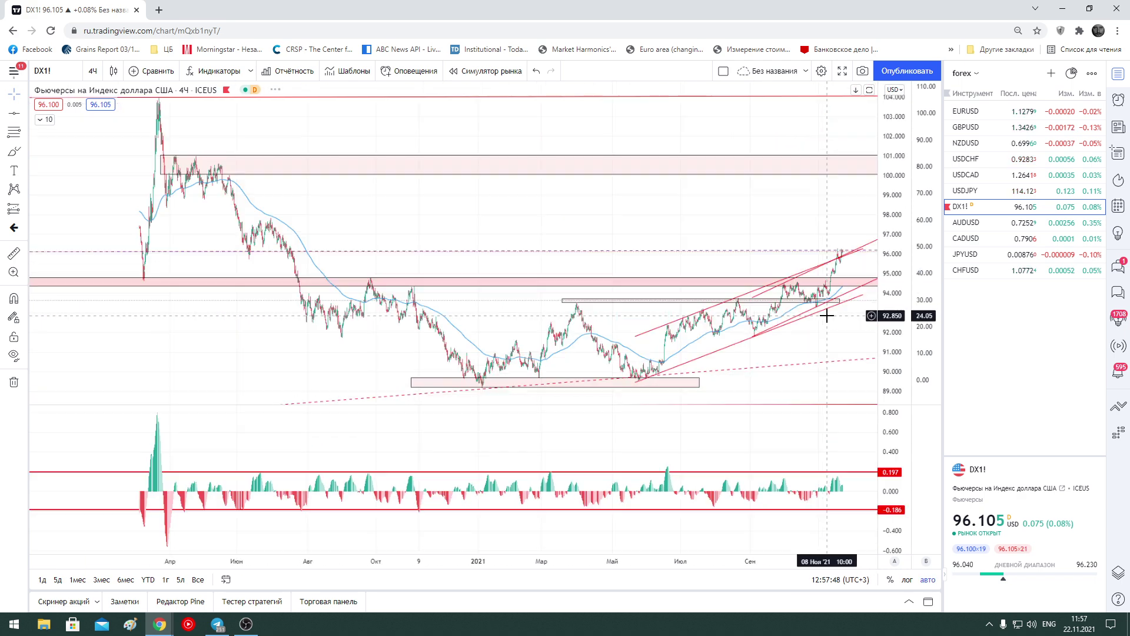
{"action": "mouse_move", "coordinate": [830, 307]}
{"action": "left_mouse_down"}
{"action": "mouse_move", "coordinate": [718, 226]}
{"action": "mouse_move", "coordinate": [696, 226]}
{"action": "left_mouse_up"}
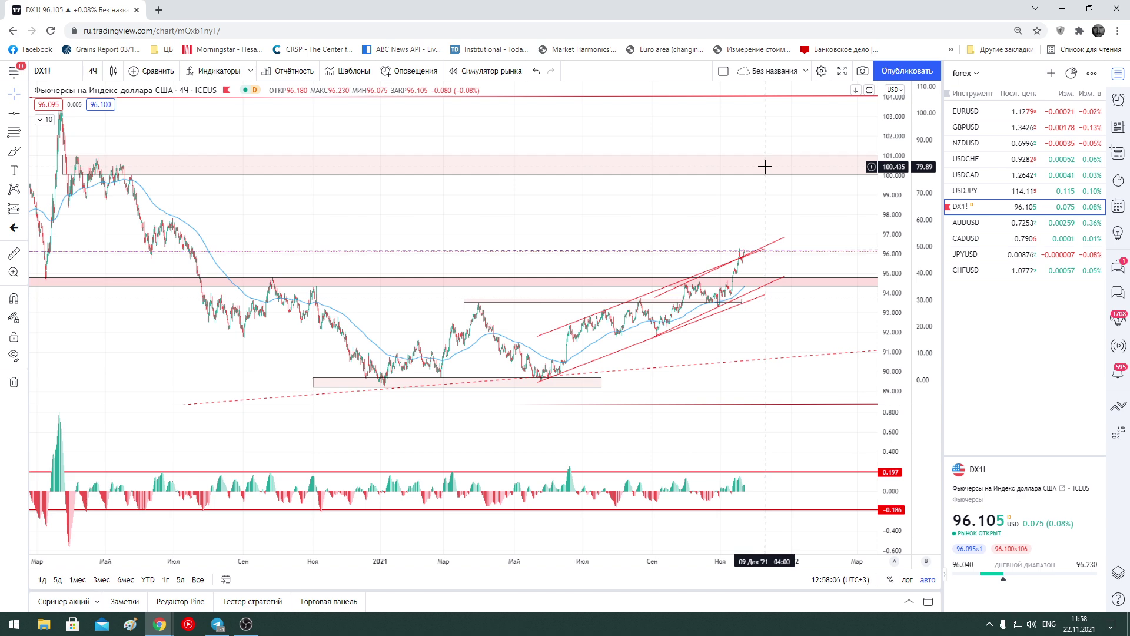
{"action": "scroll", "coordinate": [788, 318], "scroll_direction": "up", "scroll_amount": 3}
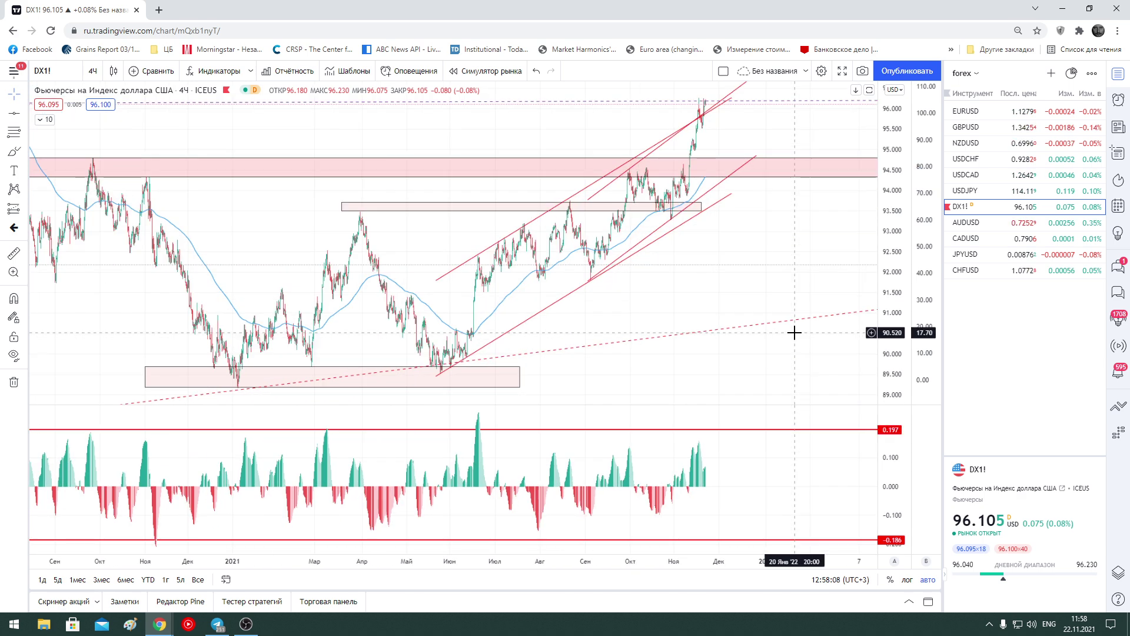
{"action": "scroll", "coordinate": [782, 318], "scroll_direction": "up", "scroll_amount": 2}
{"action": "scroll", "coordinate": [701, 288], "scroll_direction": "up", "scroll_amount": 2}
{"action": "left_click_drag", "start_coordinate": [701, 288], "coordinate": [807, 277]}
{"action": "scroll", "coordinate": [807, 277], "scroll_direction": "up", "scroll_amount": 1}
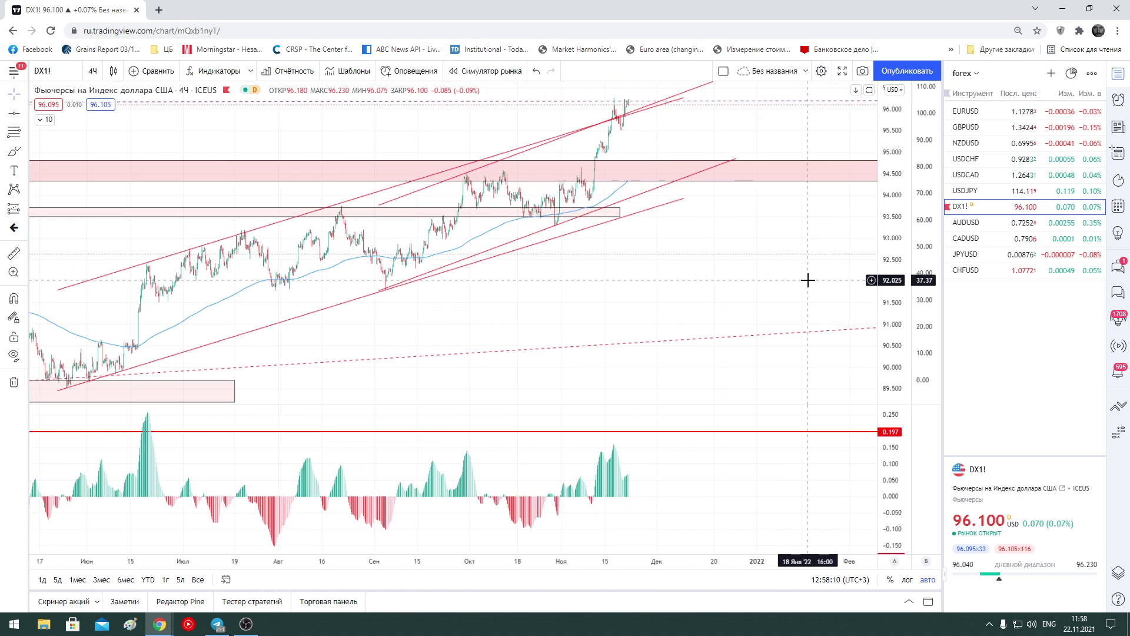
{"action": "scroll", "coordinate": [806, 284], "scroll_direction": "up", "scroll_amount": 2}
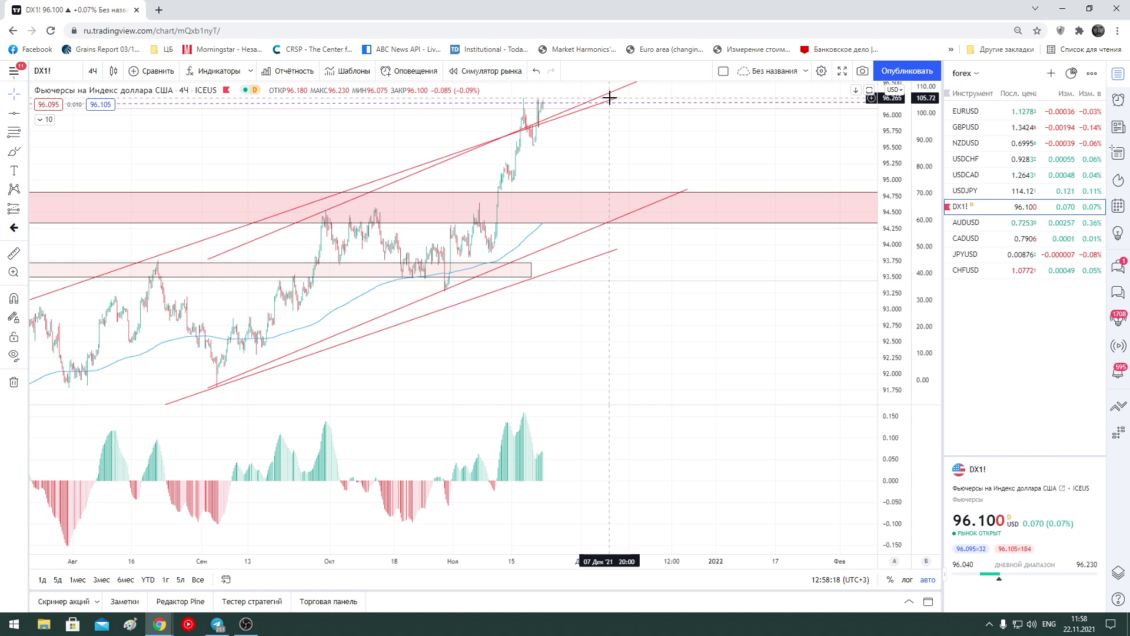
{"action": "scroll", "coordinate": [651, 144], "scroll_direction": "up", "scroll_amount": 3}
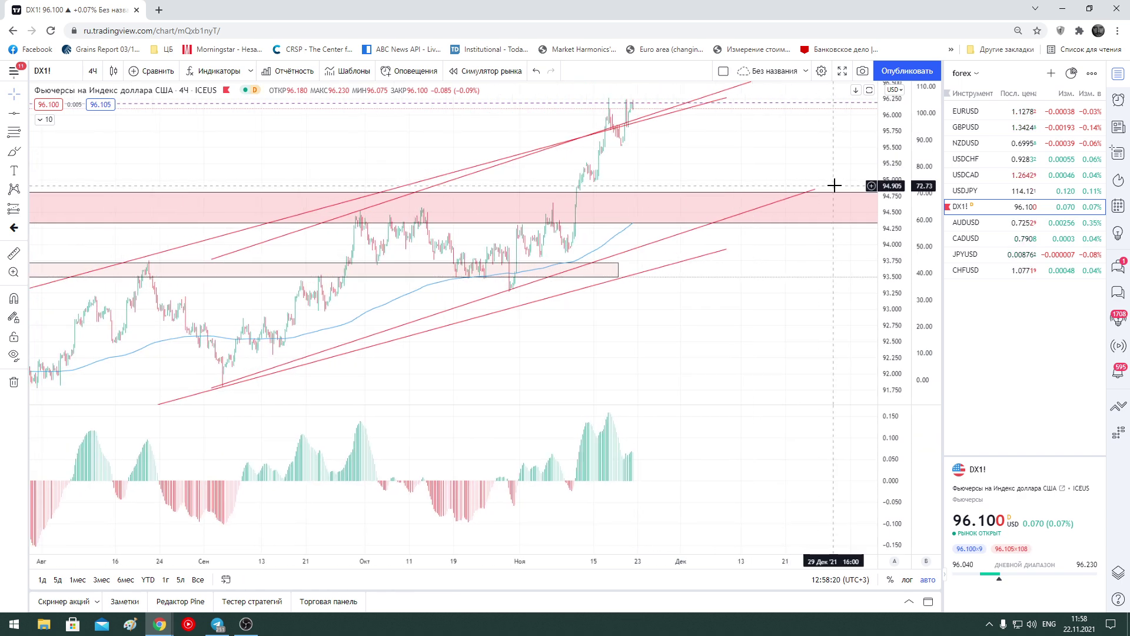
{"action": "left_click_drag", "start_coordinate": [574, 147], "coordinate": [784, 182]}
{"action": "scroll", "coordinate": [785, 181], "scroll_direction": "up", "scroll_amount": 2}
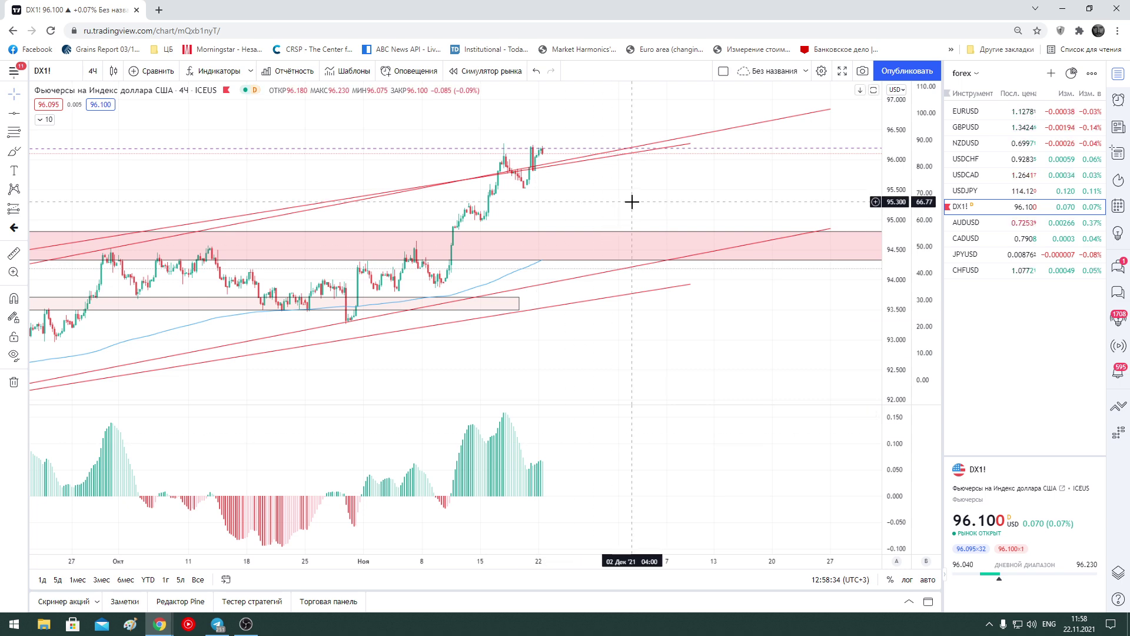
{"action": "scroll", "coordinate": [632, 202], "scroll_direction": "down", "scroll_amount": 2}
{"action": "scroll", "coordinate": [631, 203], "scroll_direction": "down", "scroll_amount": 2}
{"action": "scroll", "coordinate": [630, 204], "scroll_direction": "down", "scroll_amount": 2}
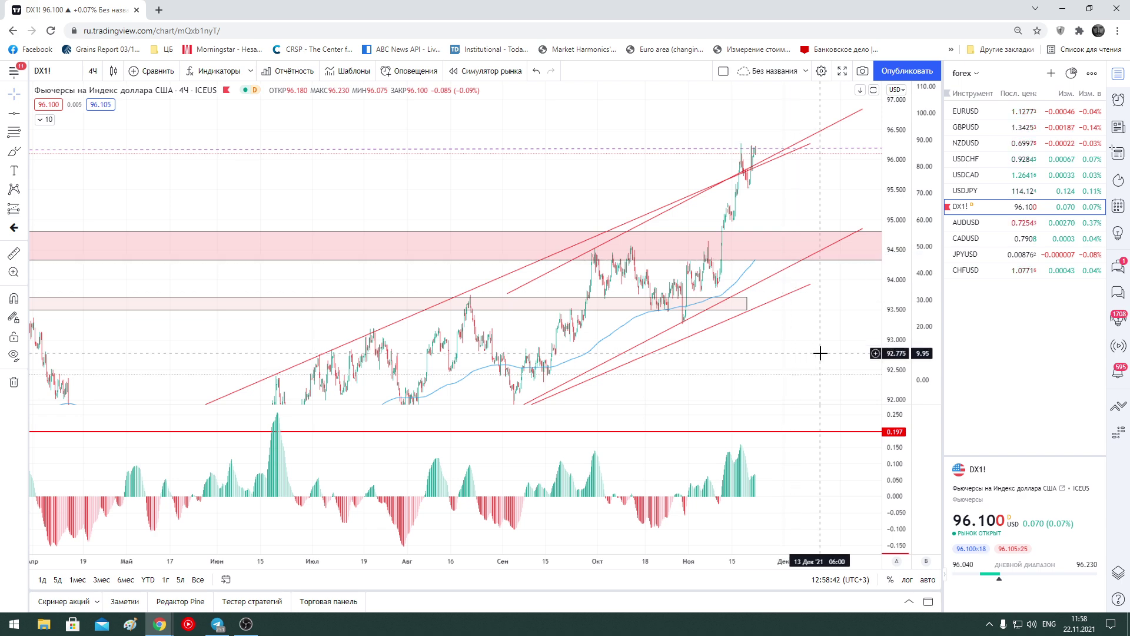
{"action": "scroll", "coordinate": [820, 352], "scroll_direction": "up", "scroll_amount": 3}
{"action": "scroll", "coordinate": [820, 353], "scroll_direction": "up", "scroll_amount": 2}
{"action": "scroll", "coordinate": [820, 353], "scroll_direction": "up", "scroll_amount": 2}
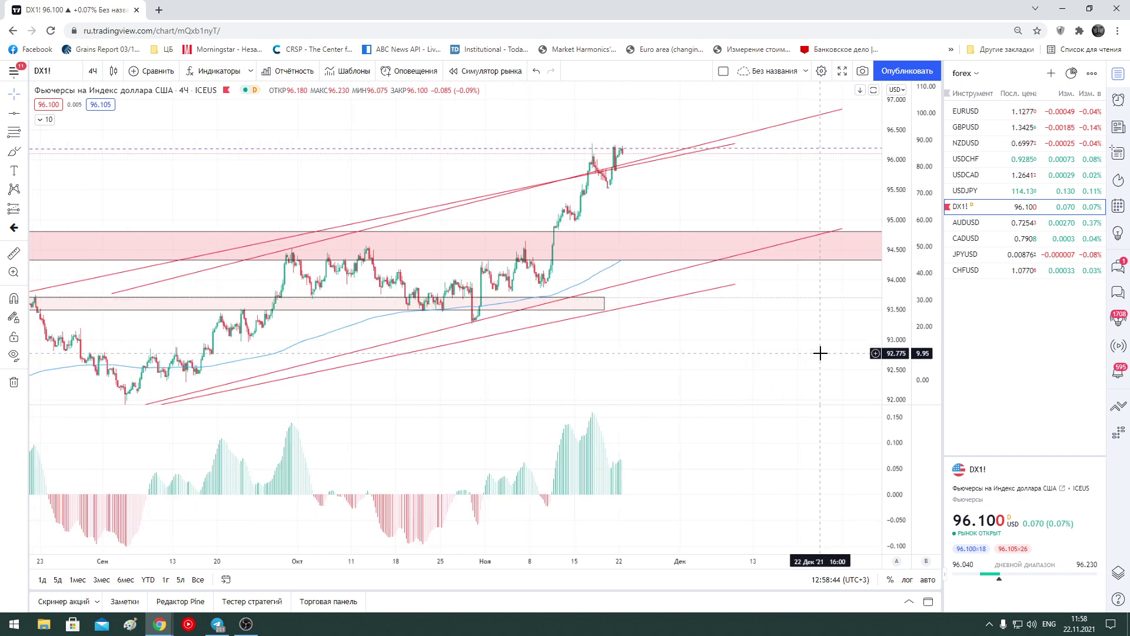
{"action": "scroll", "coordinate": [820, 352], "scroll_direction": "up", "scroll_amount": 1}
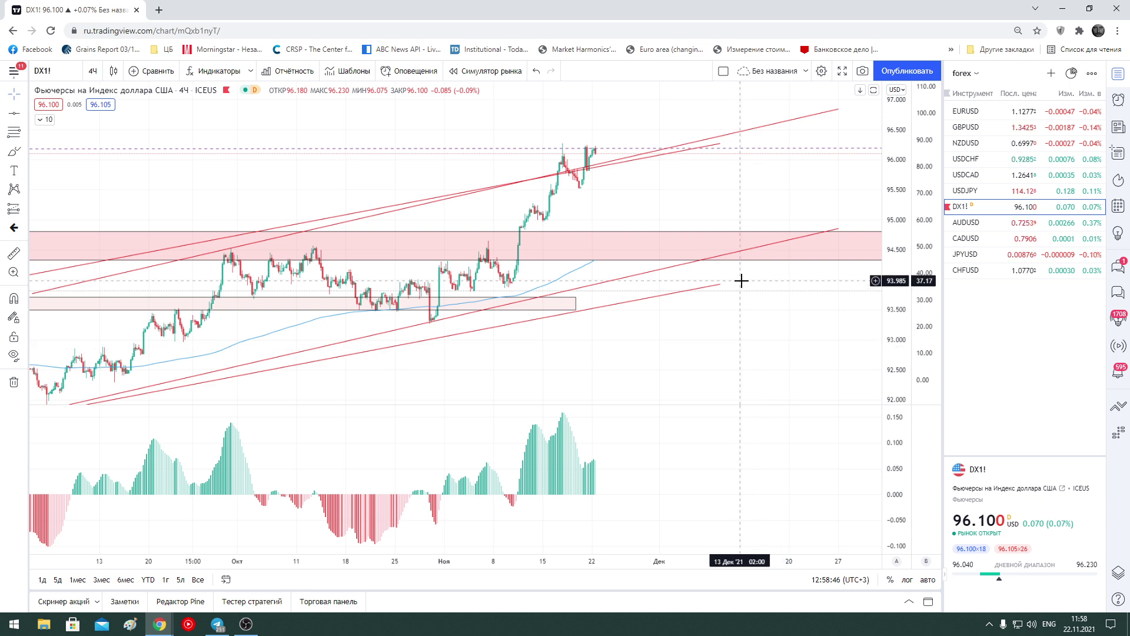
{"action": "left_click", "coordinate": [989, 112]}
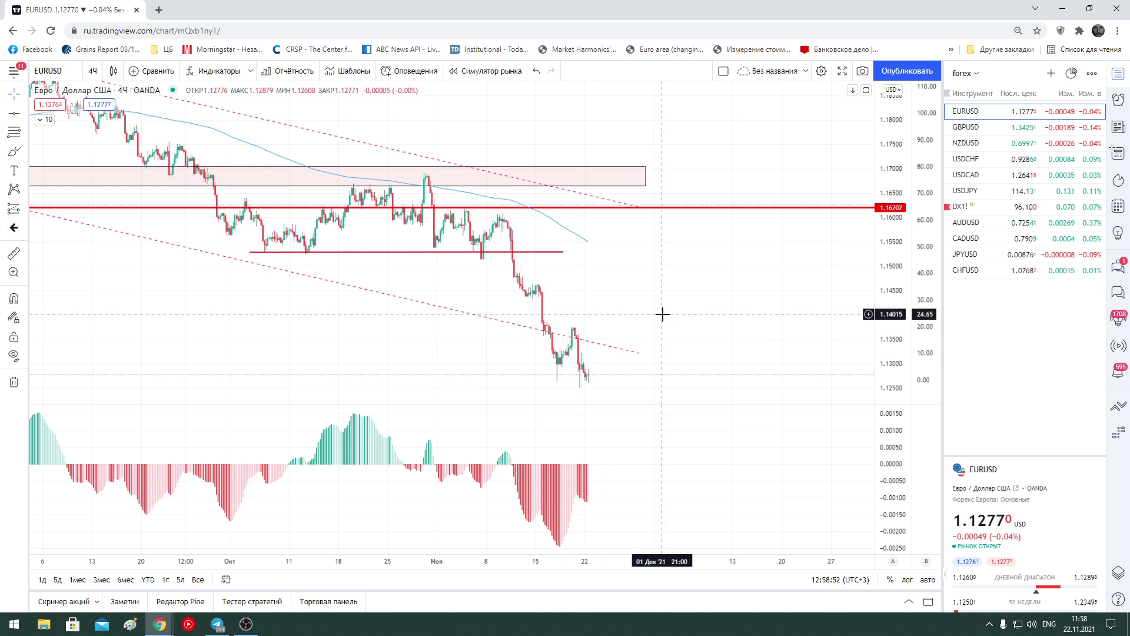
Stretch the red 1.15277 EURUSD level further right, then zoom out and back in to review
{"action": "left_click_drag", "start_coordinate": [563, 252], "coordinate": [740, 253]}
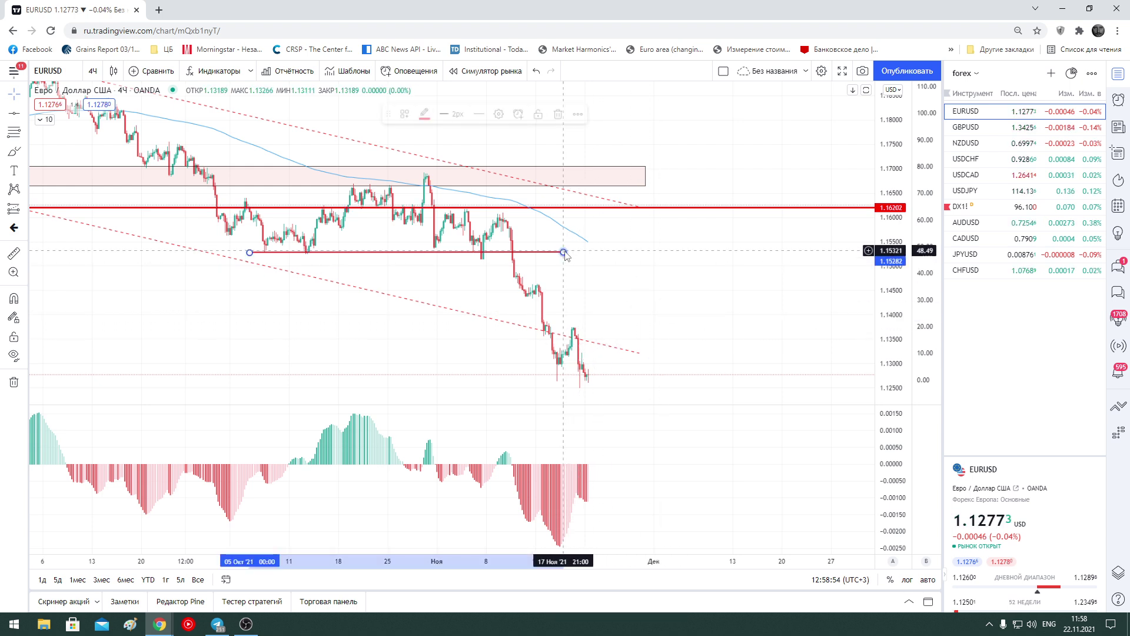
{"action": "left_click", "coordinate": [757, 286]}
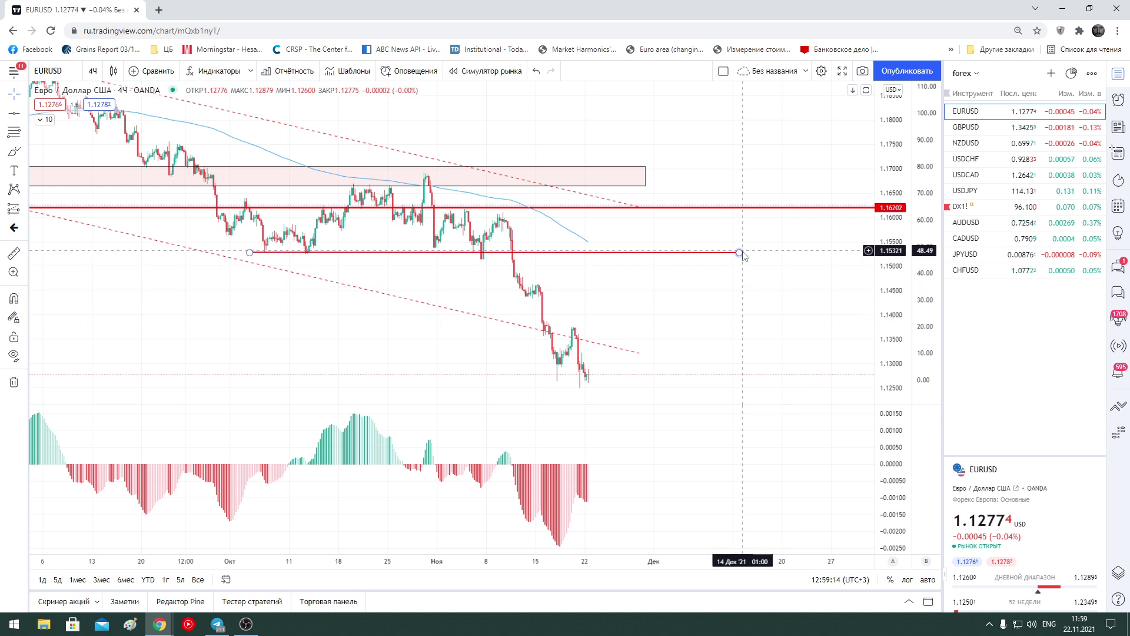
{"action": "scroll", "coordinate": [740, 290], "scroll_direction": "down", "scroll_amount": 2}
{"action": "scroll", "coordinate": [741, 297], "scroll_direction": "down", "scroll_amount": 2}
{"action": "scroll", "coordinate": [742, 303], "scroll_direction": "down", "scroll_amount": 2}
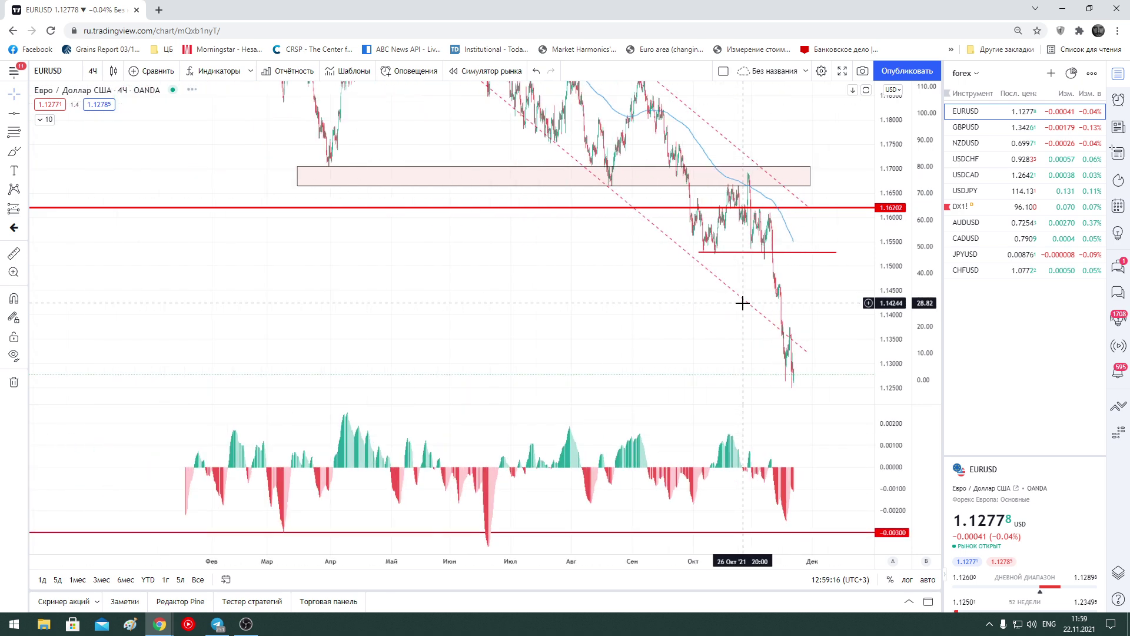
{"action": "scroll", "coordinate": [743, 302], "scroll_direction": "down", "scroll_amount": 3}
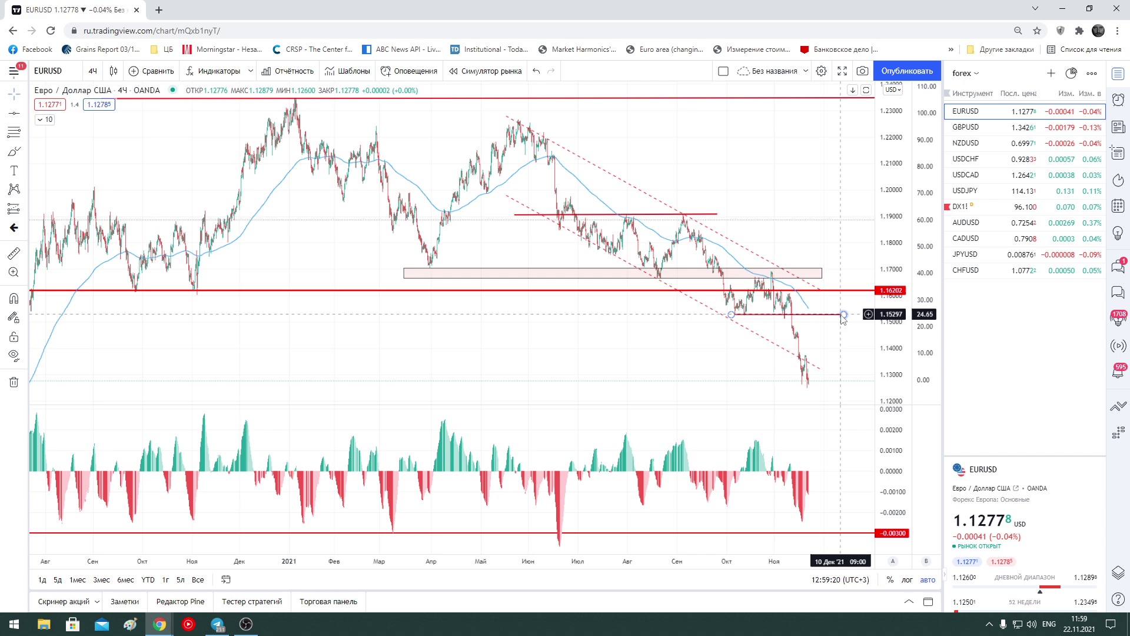
{"action": "scroll", "coordinate": [663, 366], "scroll_direction": "up", "scroll_amount": 2}
{"action": "scroll", "coordinate": [664, 365], "scroll_direction": "up", "scroll_amount": 2}
{"action": "scroll", "coordinate": [664, 366], "scroll_direction": "up", "scroll_amount": 2}
{"action": "scroll", "coordinate": [664, 366], "scroll_direction": "up", "scroll_amount": 1}
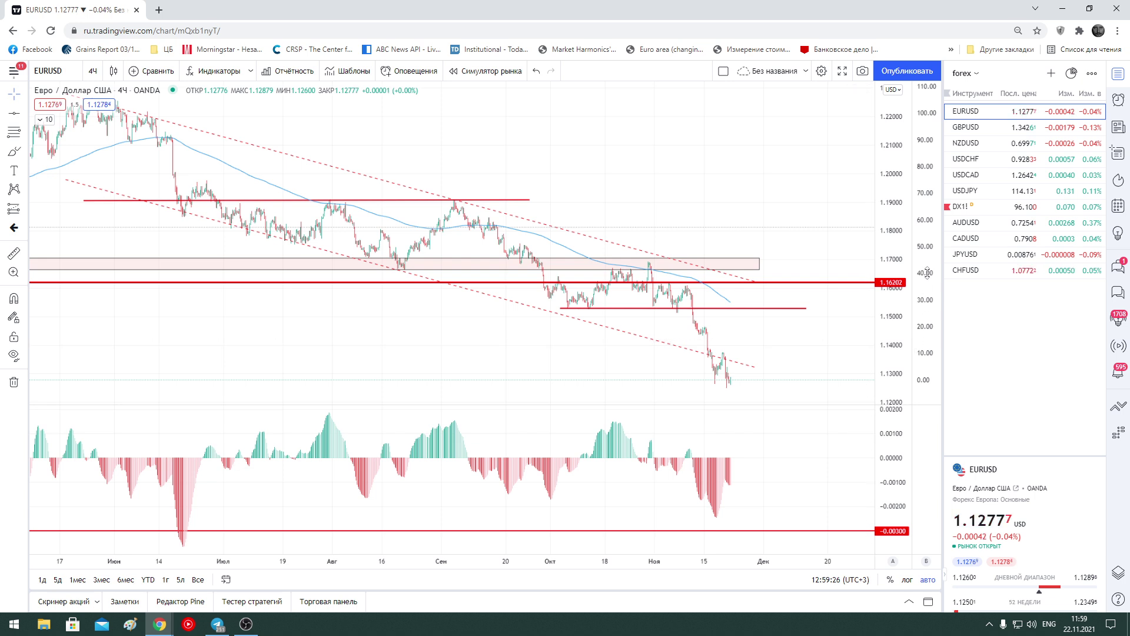
Load the GBPUSD chart and pan to review its channel and zones, then move to AUDUSD
{"action": "left_click", "coordinate": [965, 127]}
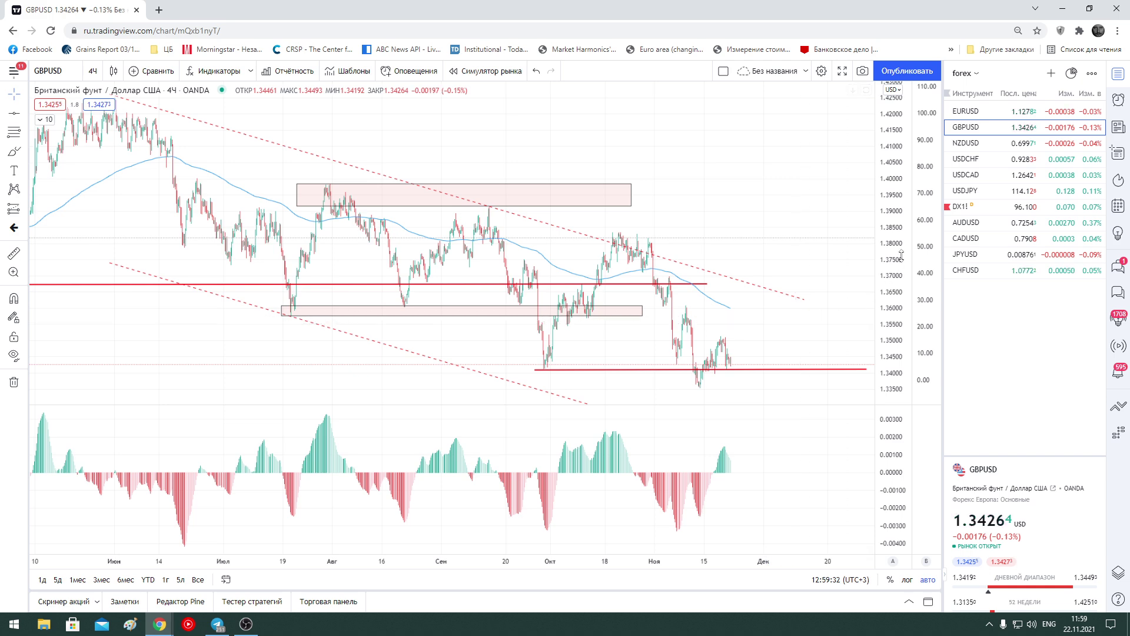
{"action": "left_click_drag", "start_coordinate": [794, 277], "coordinate": [761, 188]}
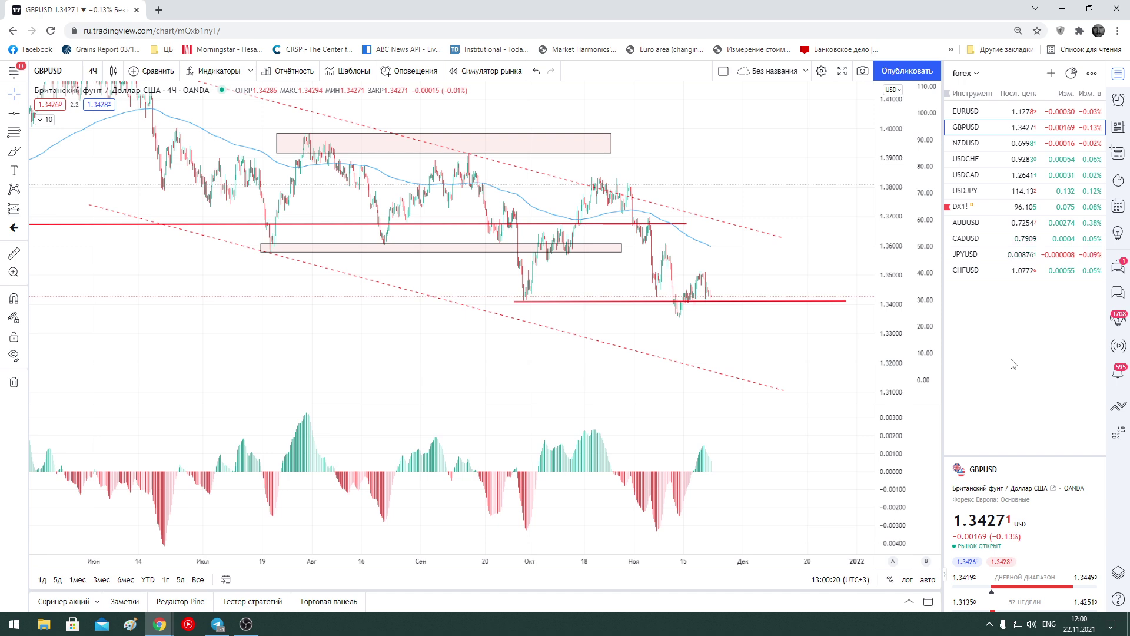
{"action": "left_click", "coordinate": [1007, 222]}
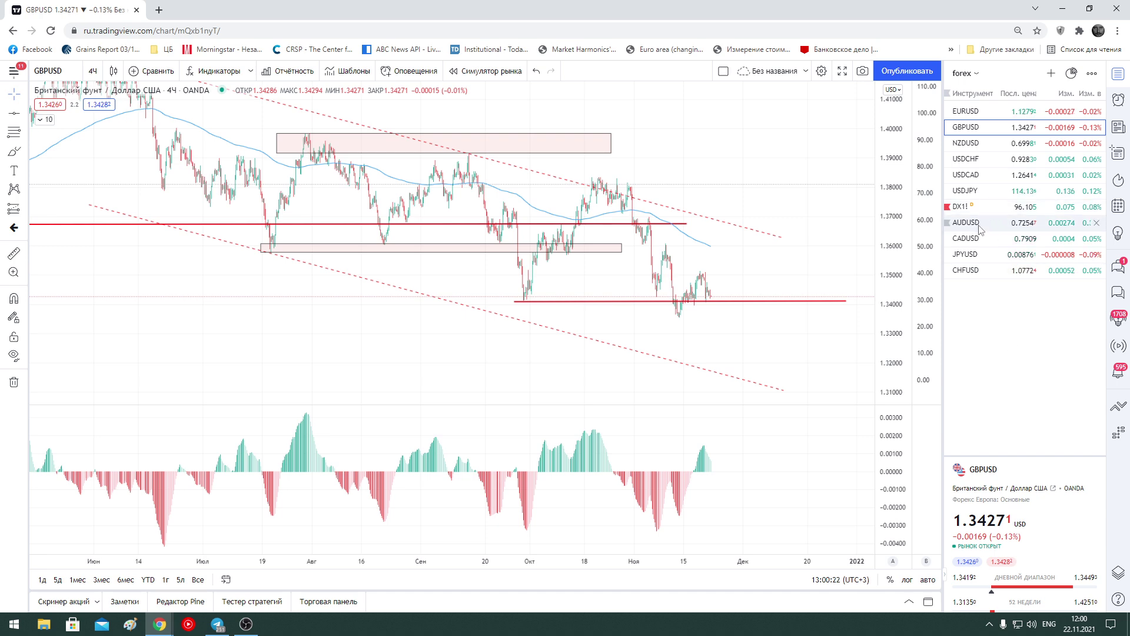
Make the dashed AUDUSD channel lines solid, then switch to the NZDUSD chart
{"action": "scroll", "coordinate": [765, 350], "scroll_direction": "down", "scroll_amount": 2}
{"action": "scroll", "coordinate": [766, 350], "scroll_direction": "down", "scroll_amount": 2}
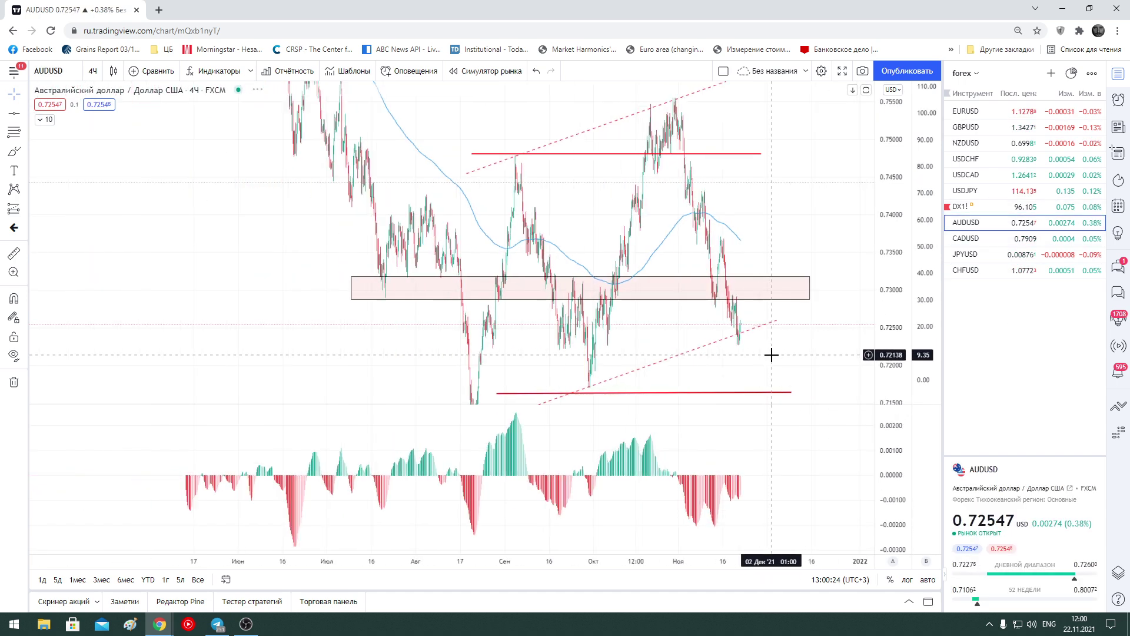
{"action": "left_click_drag", "start_coordinate": [894, 193], "coordinate": [799, 263]}
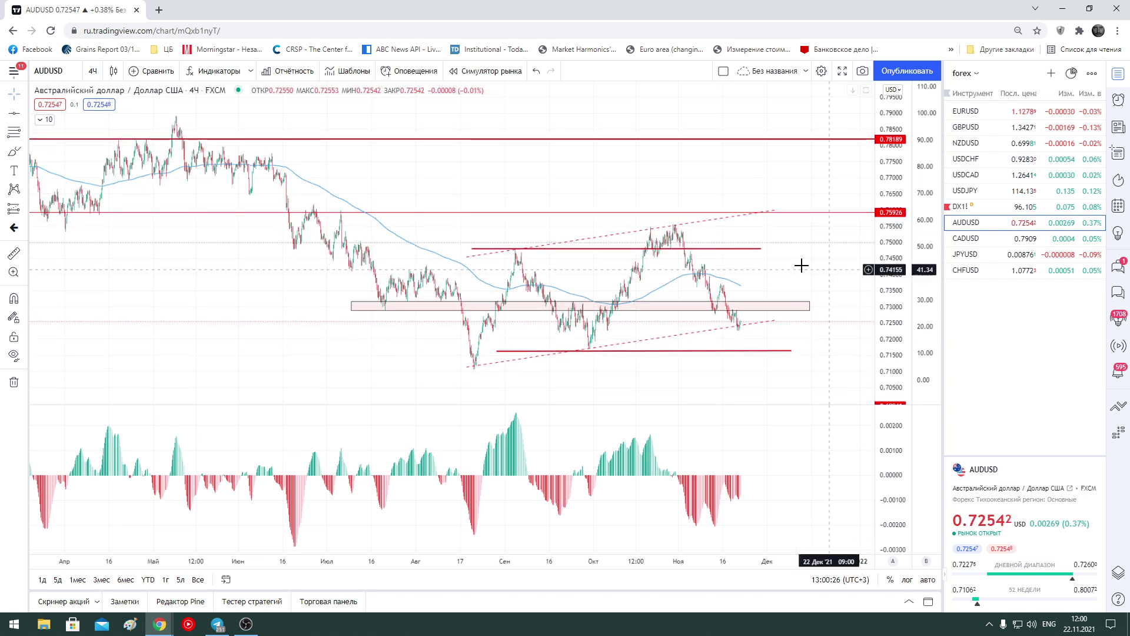
{"action": "left_click", "coordinate": [724, 224]}
{"action": "left_click", "coordinate": [500, 114]}
{"action": "left_click", "coordinate": [517, 139]}
{"action": "left_click", "coordinate": [658, 181]}
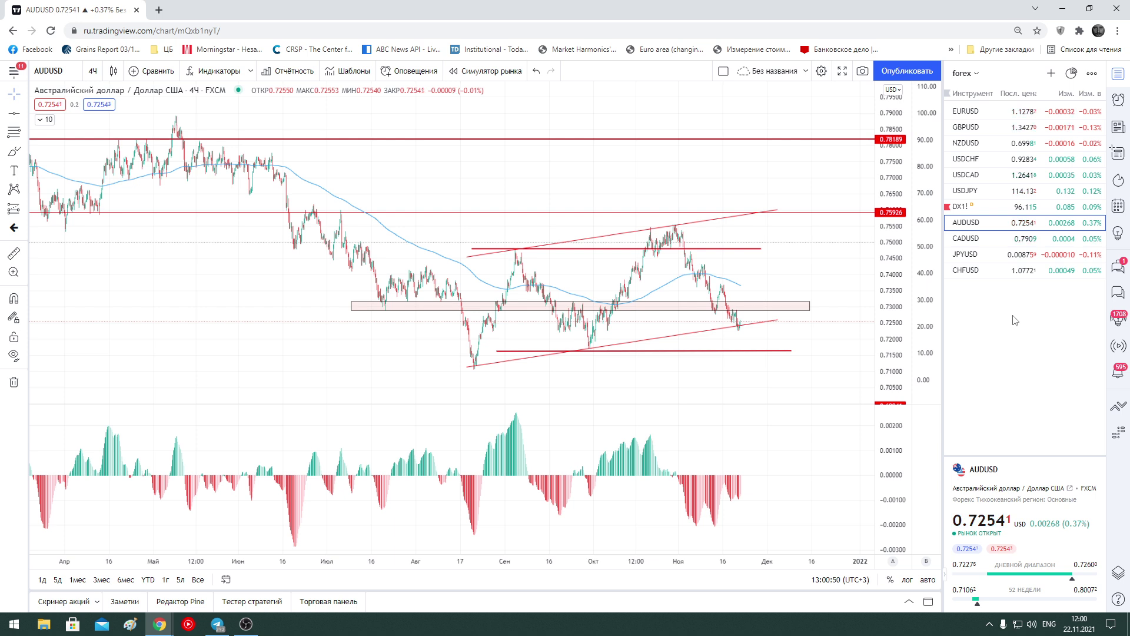
{"action": "left_click", "coordinate": [971, 143]}
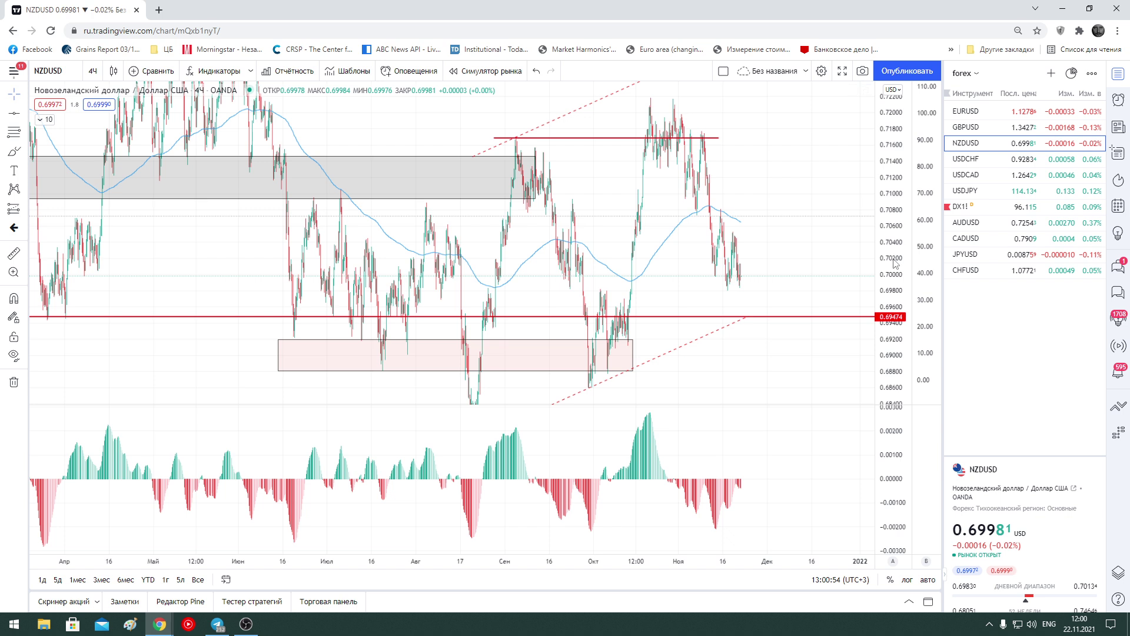
{"action": "left_click", "coordinate": [759, 304]}
{"action": "left_click_drag", "start_coordinate": [759, 303], "coordinate": [827, 281]}
{"action": "left_click", "coordinate": [826, 342]}
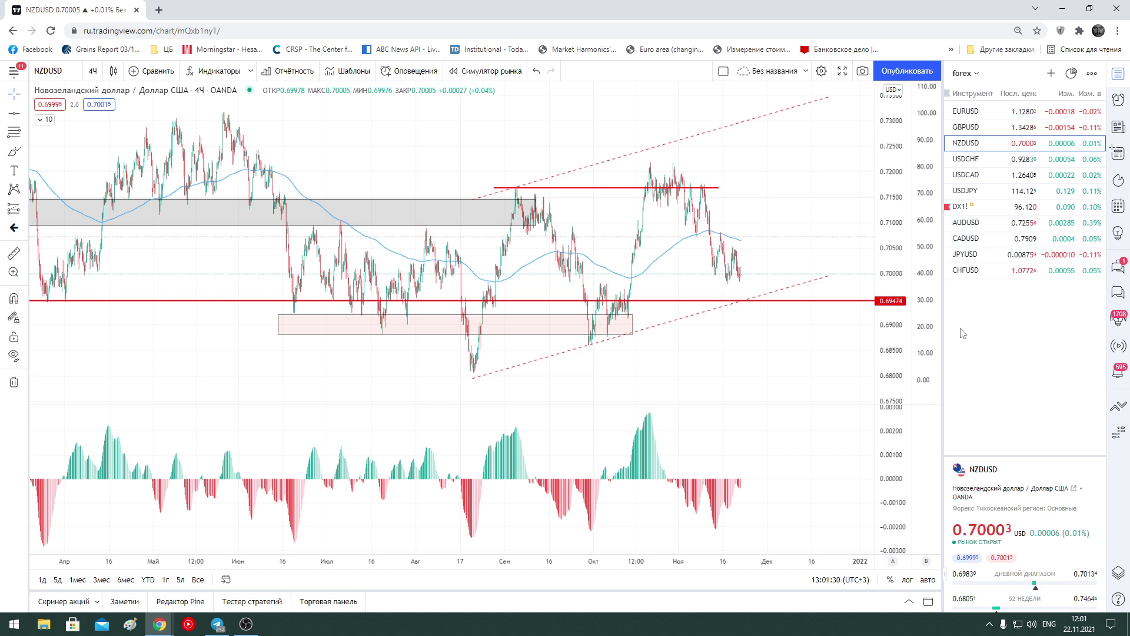
{"action": "left_click", "coordinate": [981, 181]}
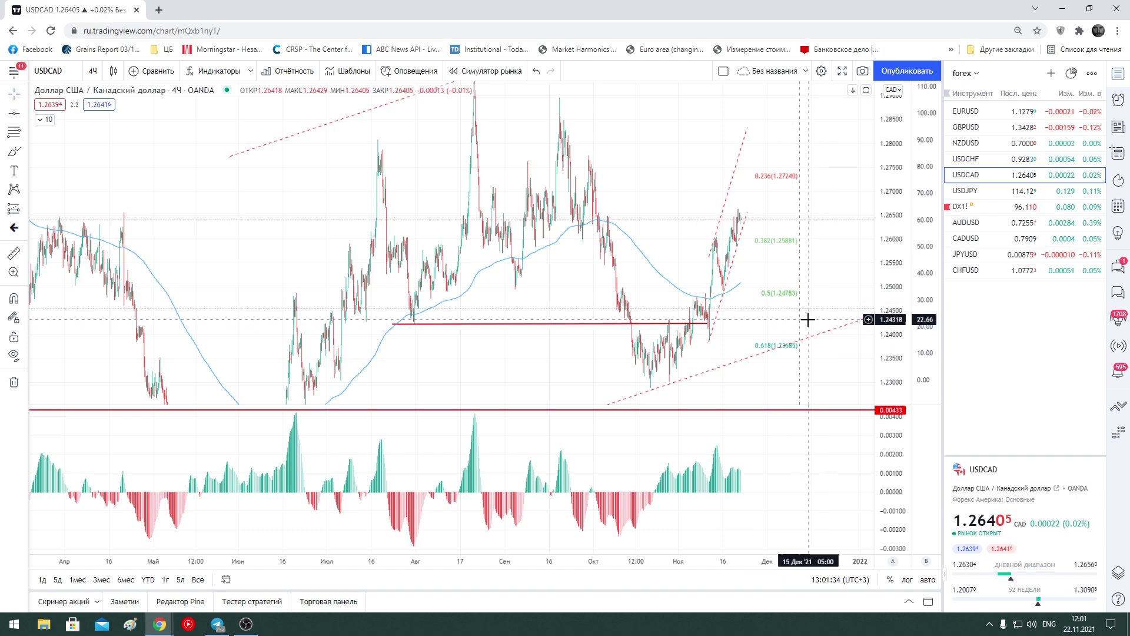
Zoom in and out on the USDCAD chart to review its channel and Fibonacci levels
{"action": "scroll", "coordinate": [808, 320], "scroll_direction": "up", "scroll_amount": 2}
{"action": "scroll", "coordinate": [808, 319], "scroll_direction": "up", "scroll_amount": 2}
{"action": "scroll", "coordinate": [808, 320], "scroll_direction": "up", "scroll_amount": 2}
{"action": "scroll", "coordinate": [807, 320], "scroll_direction": "up", "scroll_amount": 1}
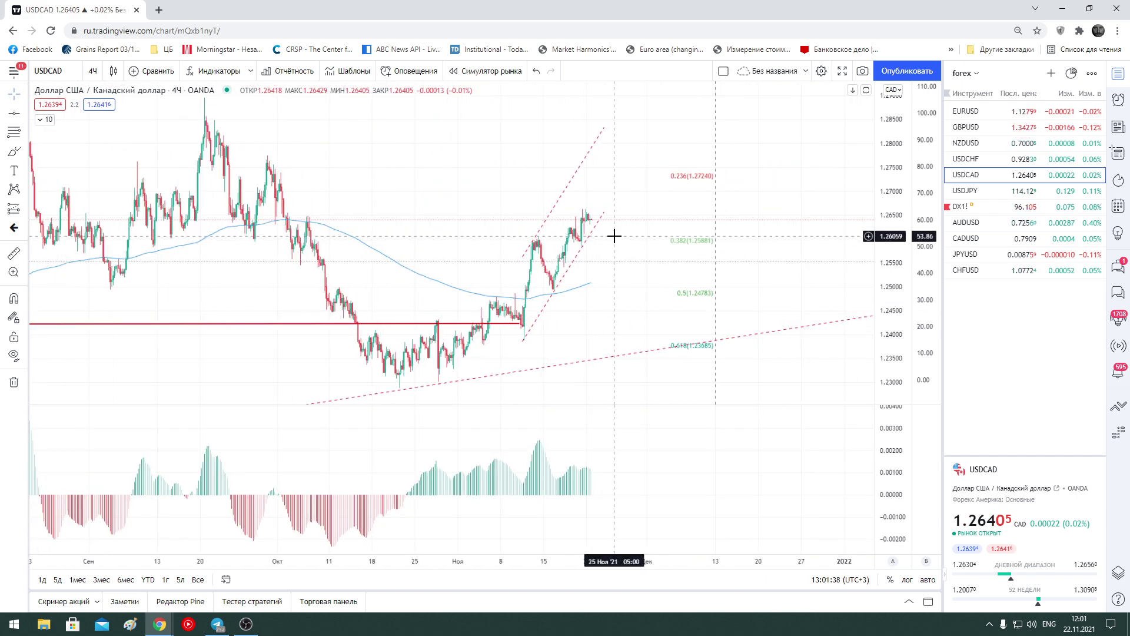
{"action": "scroll", "coordinate": [614, 235], "scroll_direction": "down", "scroll_amount": 3}
{"action": "scroll", "coordinate": [646, 285], "scroll_direction": "down", "scroll_amount": 3}
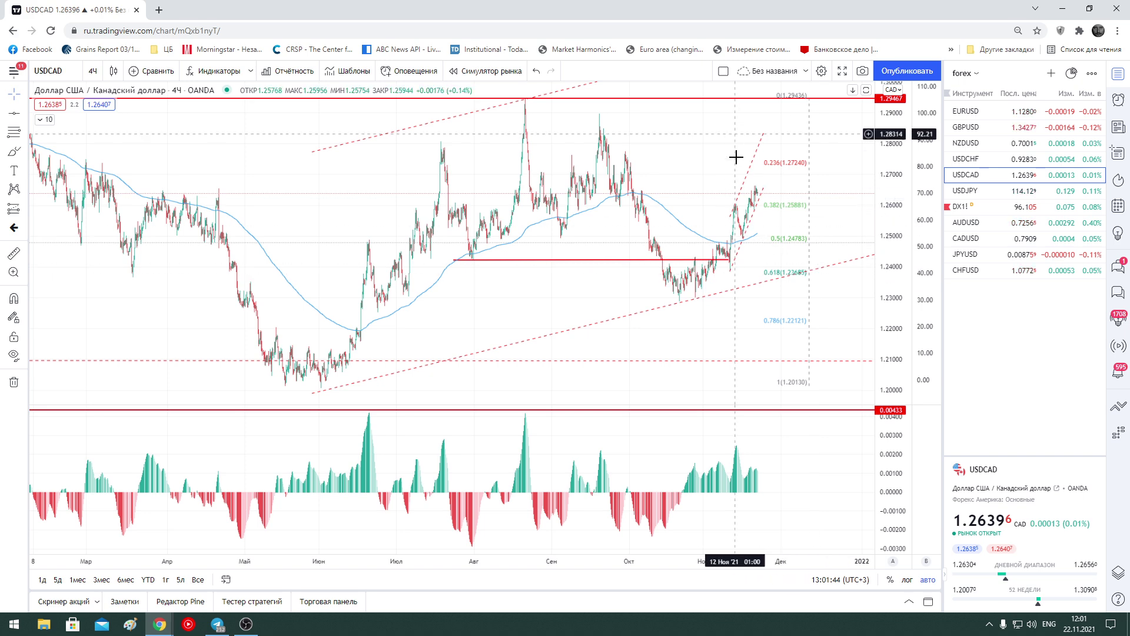
{"action": "scroll", "coordinate": [712, 390], "scroll_direction": "up", "scroll_amount": 2}
{"action": "scroll", "coordinate": [712, 390], "scroll_direction": "up", "scroll_amount": 2}
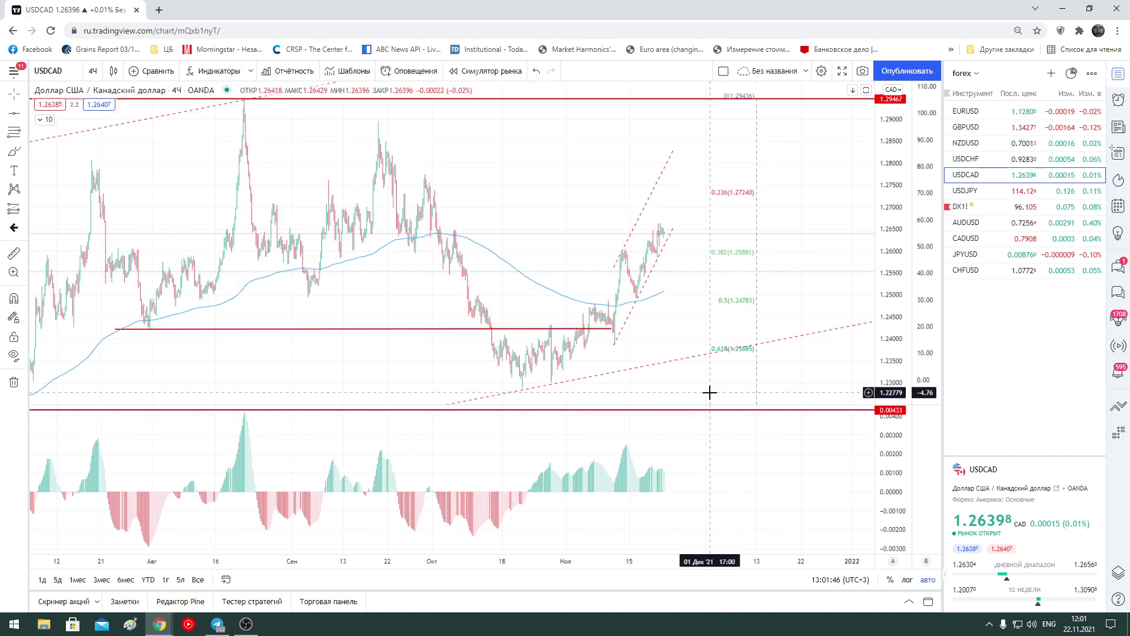
{"action": "scroll", "coordinate": [711, 391], "scroll_direction": "up", "scroll_amount": 2}
{"action": "scroll", "coordinate": [709, 392], "scroll_direction": "up", "scroll_amount": 1}
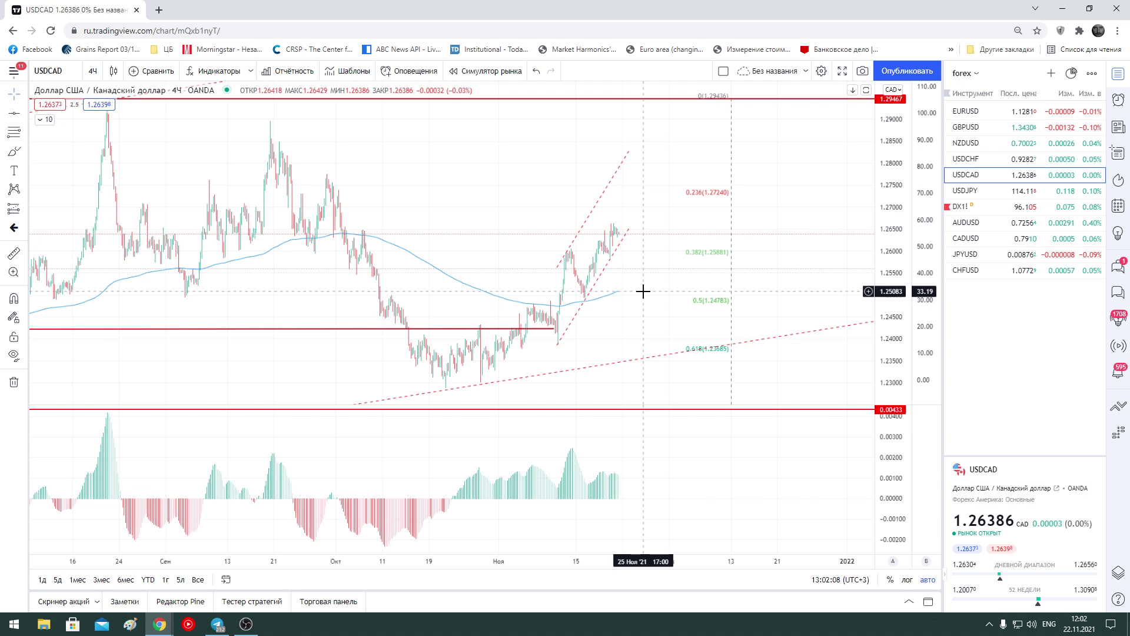
{"action": "scroll", "coordinate": [636, 277], "scroll_direction": "up", "scroll_amount": 1}
{"action": "scroll", "coordinate": [638, 284], "scroll_direction": "up", "scroll_amount": 1}
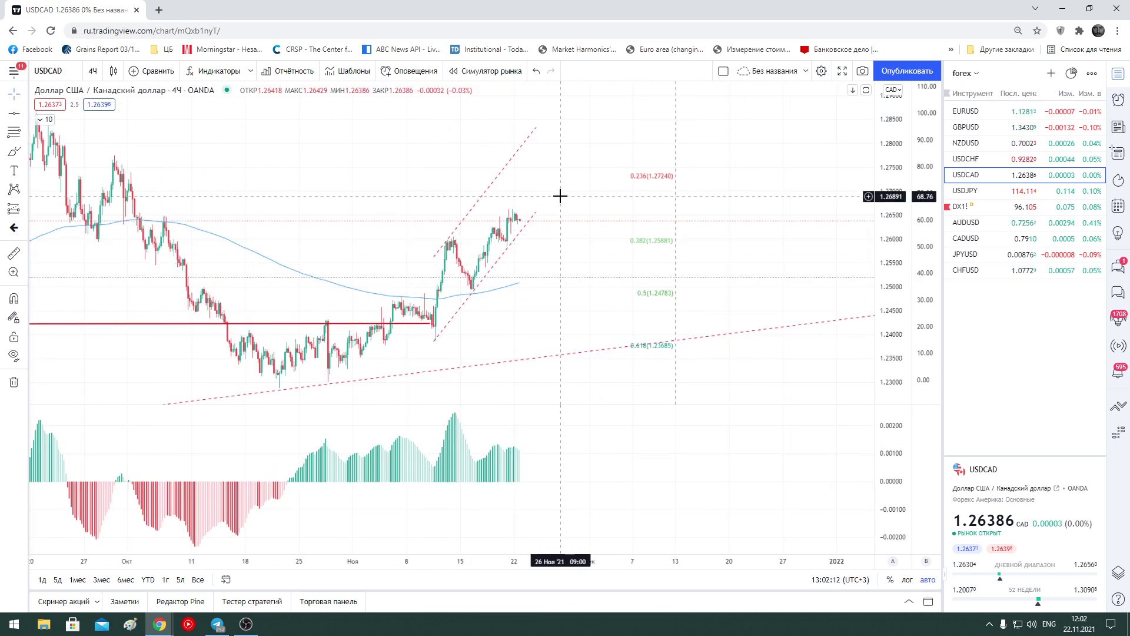
Draw a trend line along the USDCAD highs from the early-November high to the latest candles
{"action": "left_click", "coordinate": [22, 113]}
{"action": "left_click", "coordinate": [83, 116]}
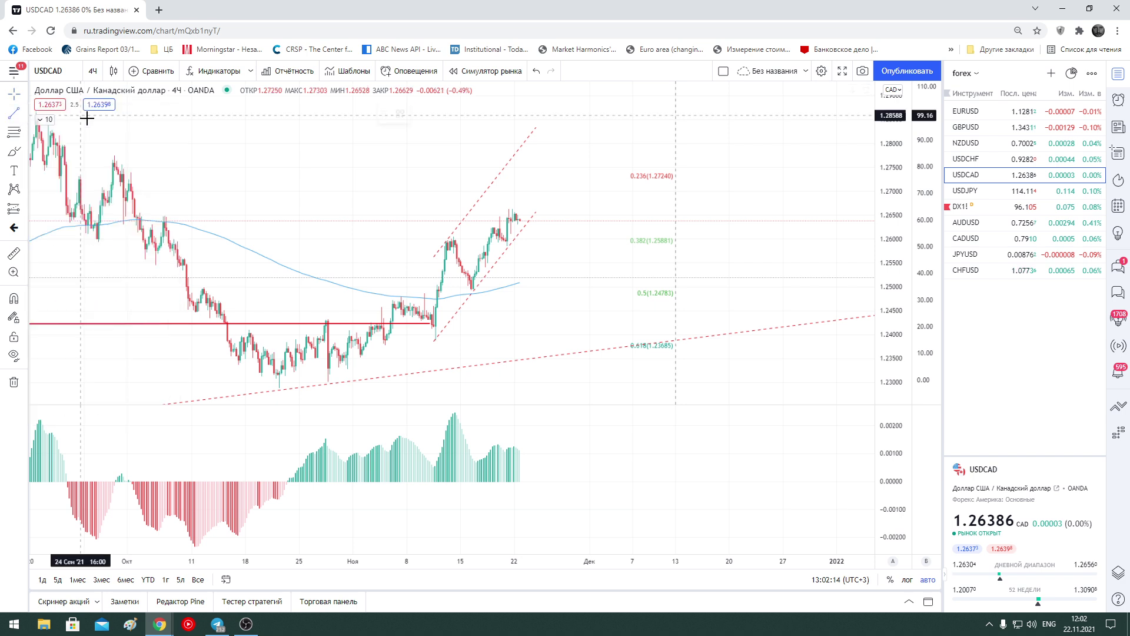
{"action": "left_click", "coordinate": [484, 231]}
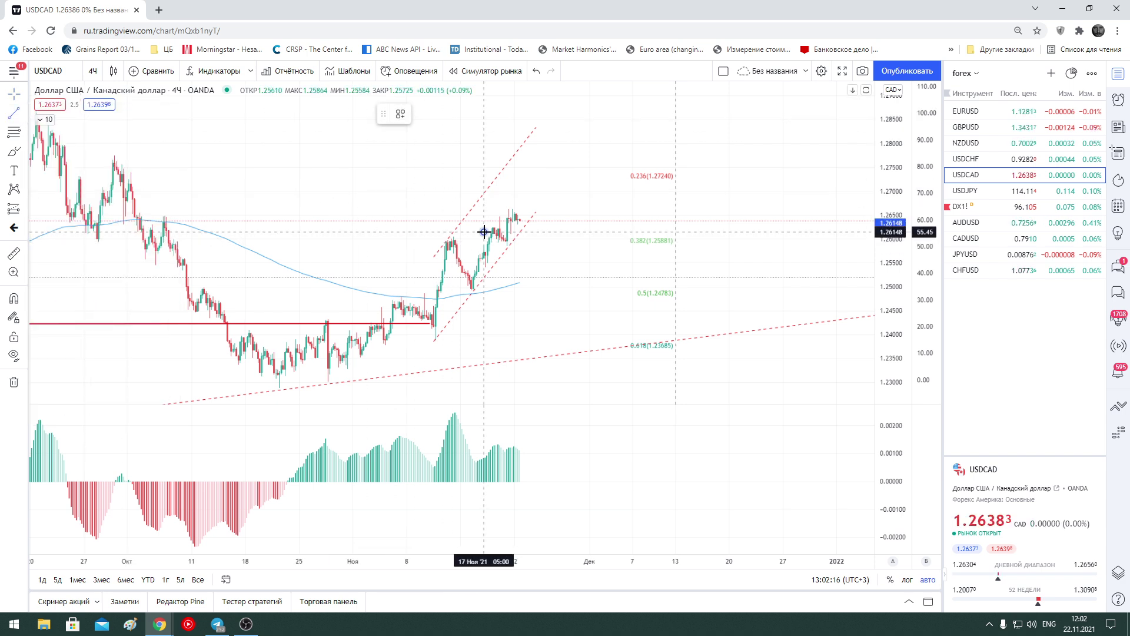
{"action": "left_click", "coordinate": [529, 192]}
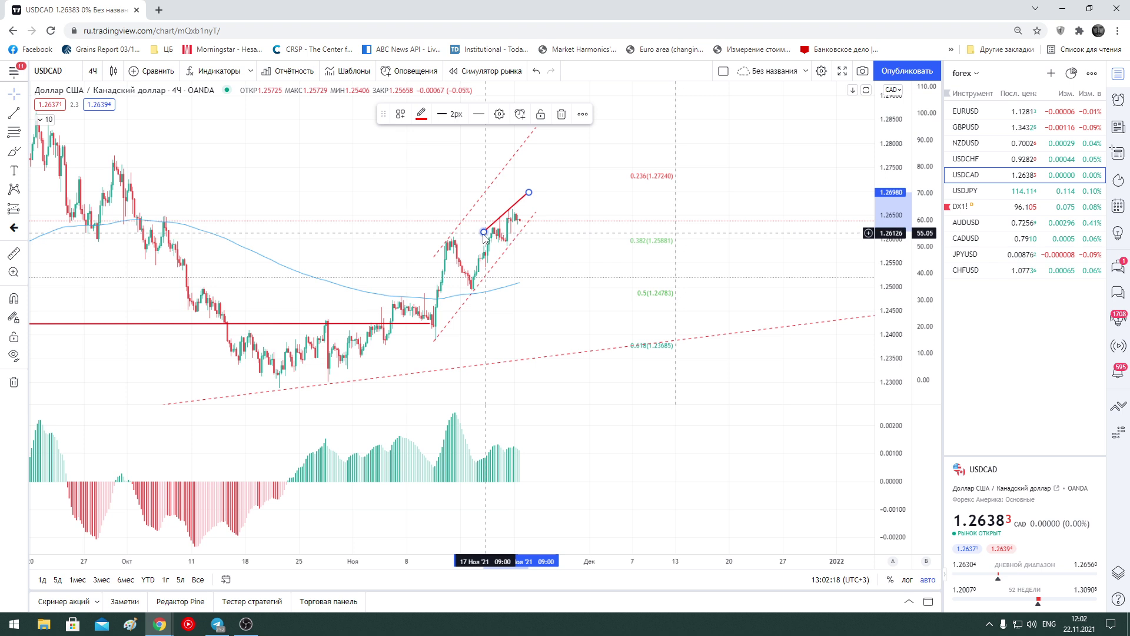
{"action": "left_click_drag", "start_coordinate": [485, 233], "coordinate": [421, 254]}
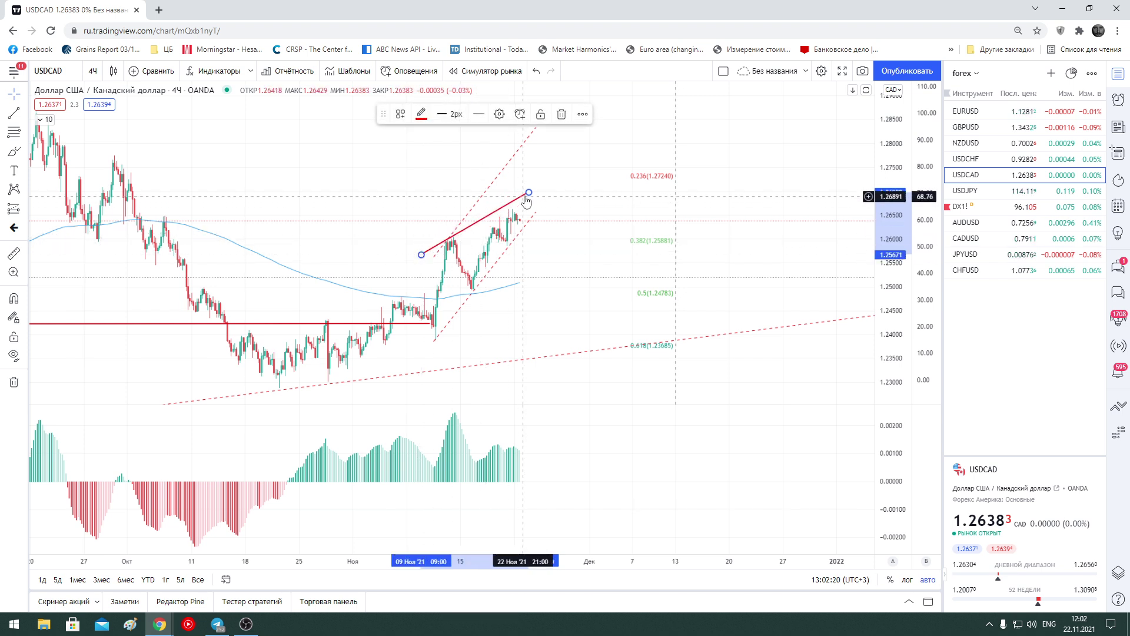
{"action": "left_click_drag", "start_coordinate": [525, 200], "coordinate": [528, 208]}
{"action": "left_click", "coordinate": [559, 236]}
{"action": "scroll", "coordinate": [532, 308], "scroll_direction": "down", "scroll_amount": 3}
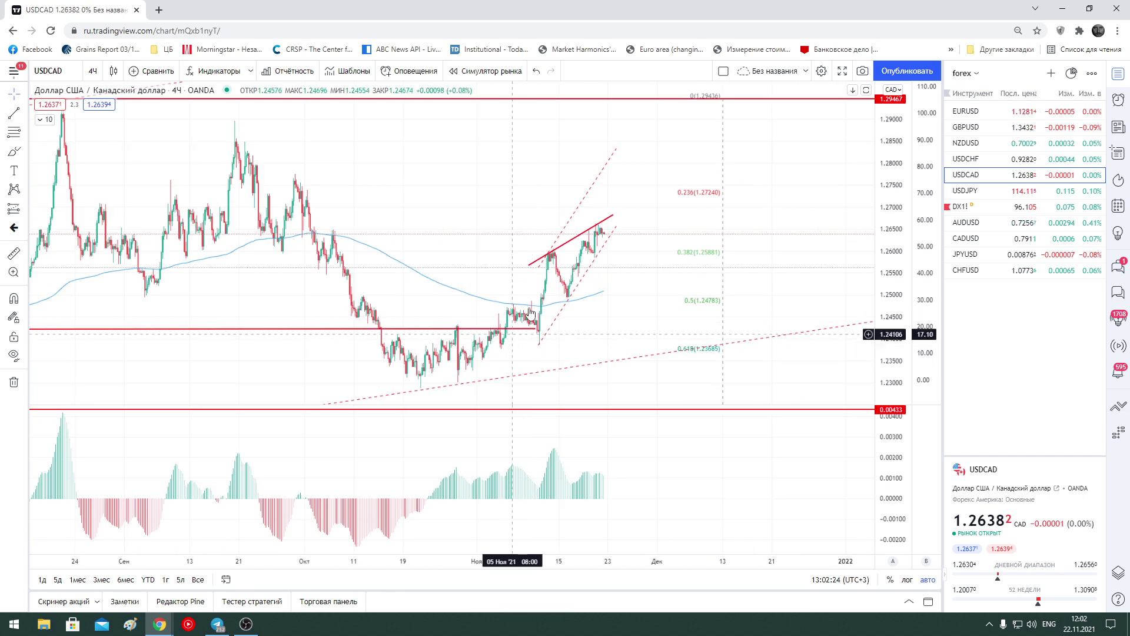
{"action": "scroll", "coordinate": [639, 311], "scroll_direction": "up", "scroll_amount": 2}
{"action": "mouse_move", "coordinate": [123, 90]}
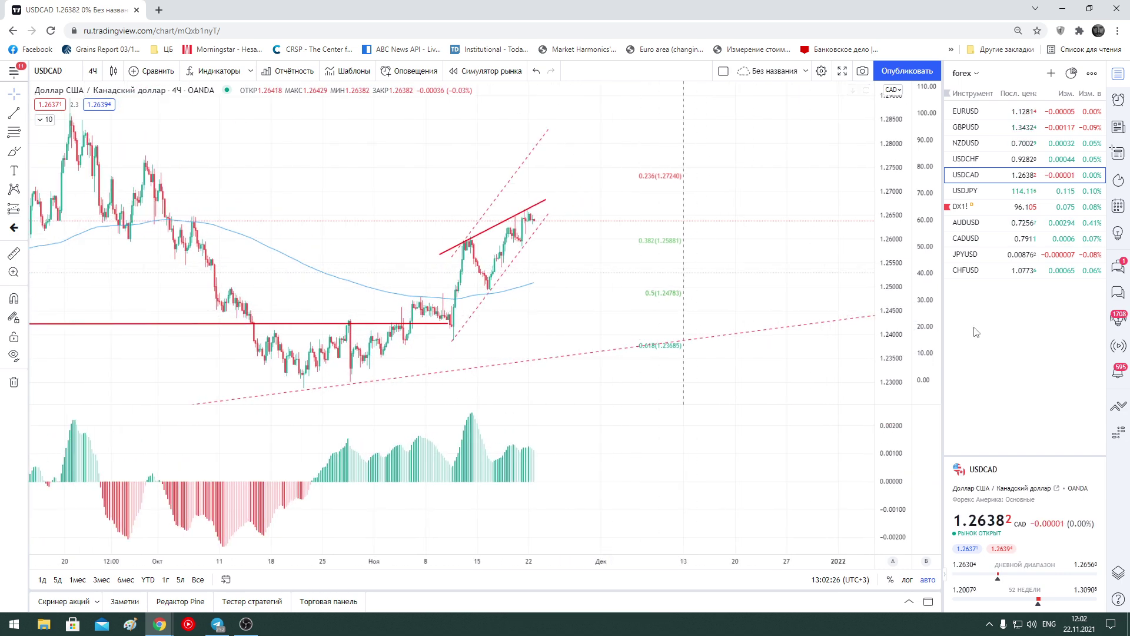
Switch to USDJPY and zoom out and back in over its rising channels and 114.5 zone
{"action": "left_click", "coordinate": [993, 194]}
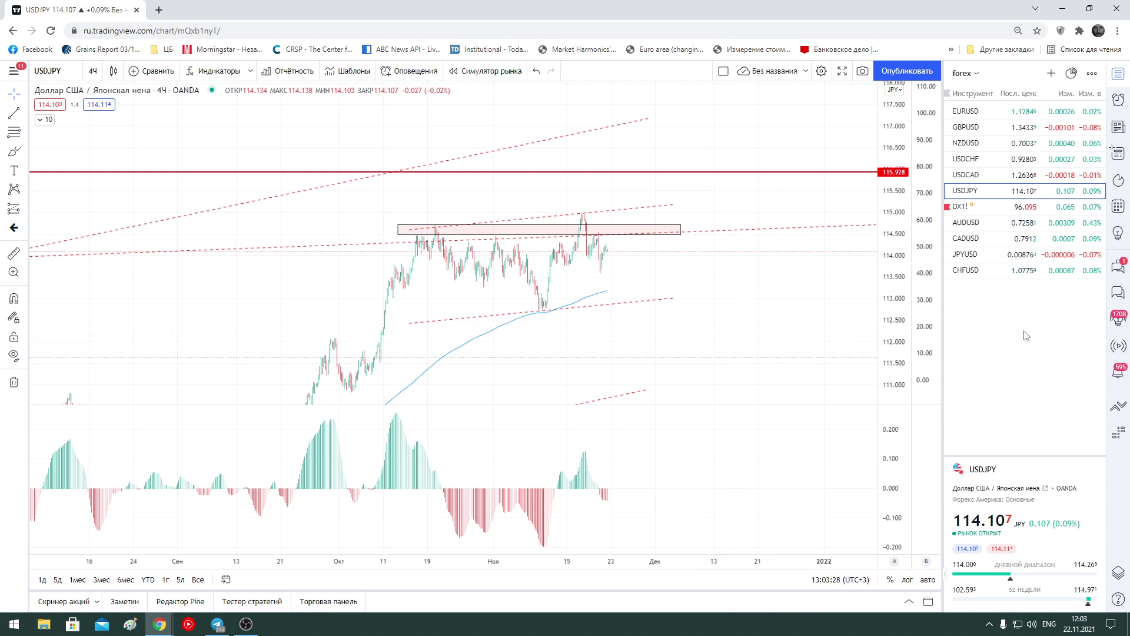
{"action": "scroll", "coordinate": [686, 330], "scroll_direction": "down", "scroll_amount": 2}
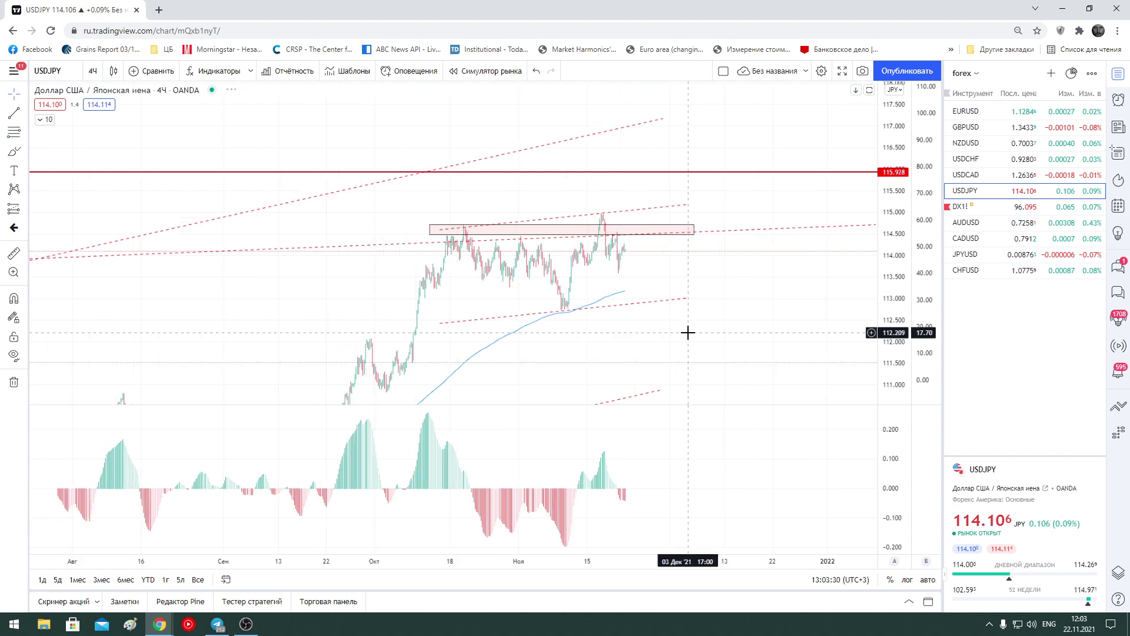
{"action": "scroll", "coordinate": [686, 330], "scroll_direction": "down", "scroll_amount": 2}
{"action": "scroll", "coordinate": [689, 330], "scroll_direction": "down", "scroll_amount": 1}
{"action": "scroll", "coordinate": [894, 268], "scroll_direction": "down", "scroll_amount": 2}
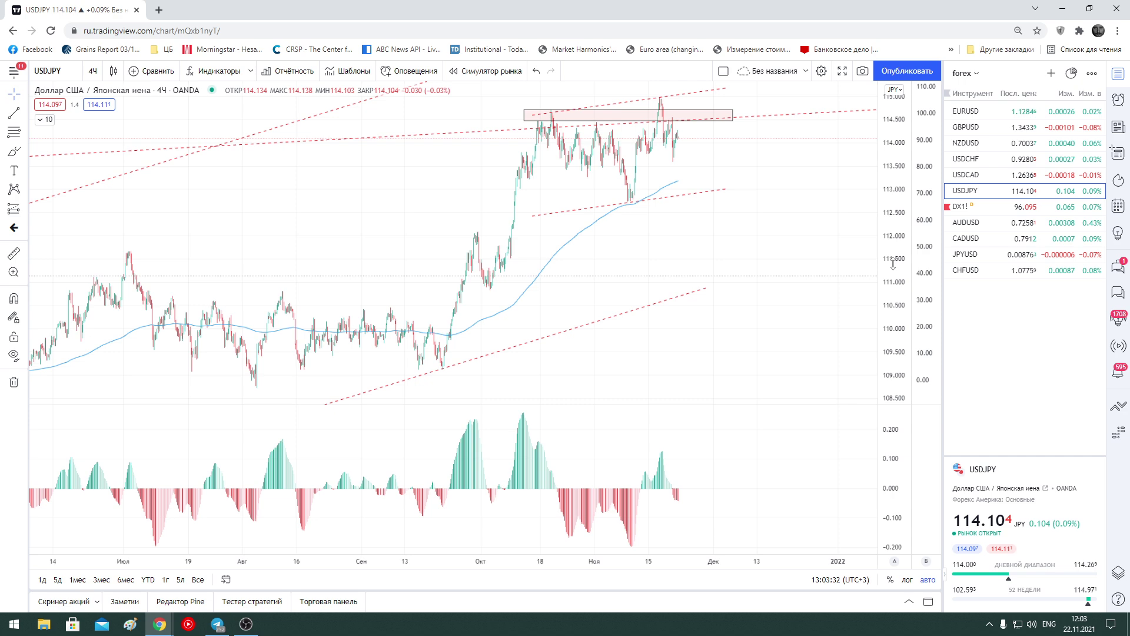
{"action": "scroll", "coordinate": [762, 285], "scroll_direction": "down", "scroll_amount": 2}
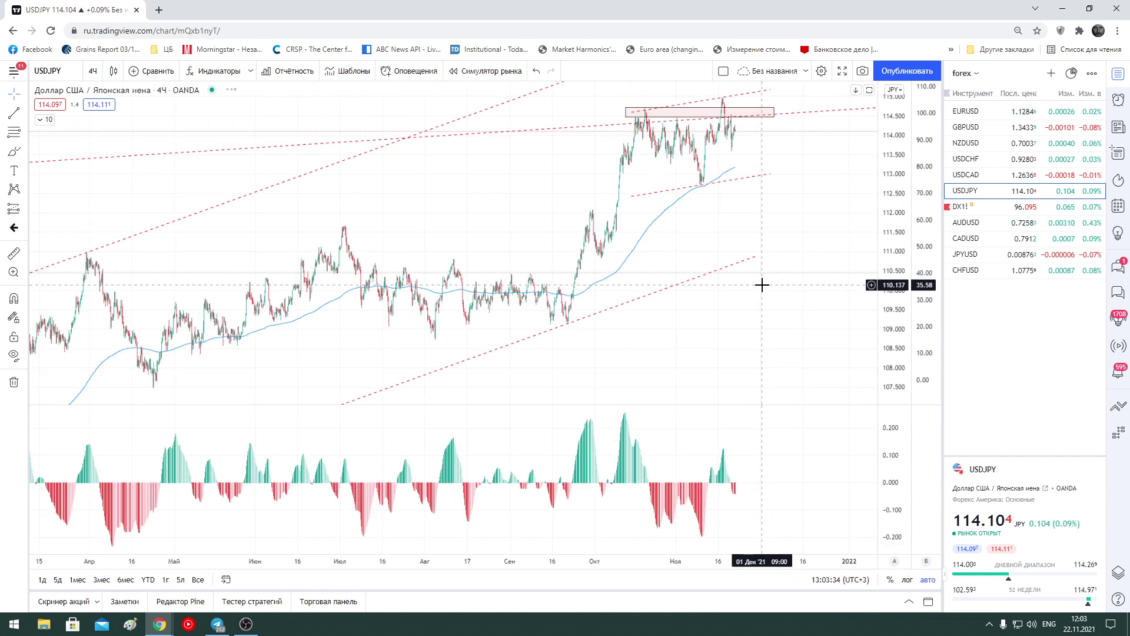
{"action": "scroll", "coordinate": [647, 294], "scroll_direction": "down", "scroll_amount": 2}
{"action": "scroll", "coordinate": [603, 230], "scroll_direction": "down", "scroll_amount": 2}
{"action": "scroll", "coordinate": [603, 177], "scroll_direction": "down", "scroll_amount": 1}
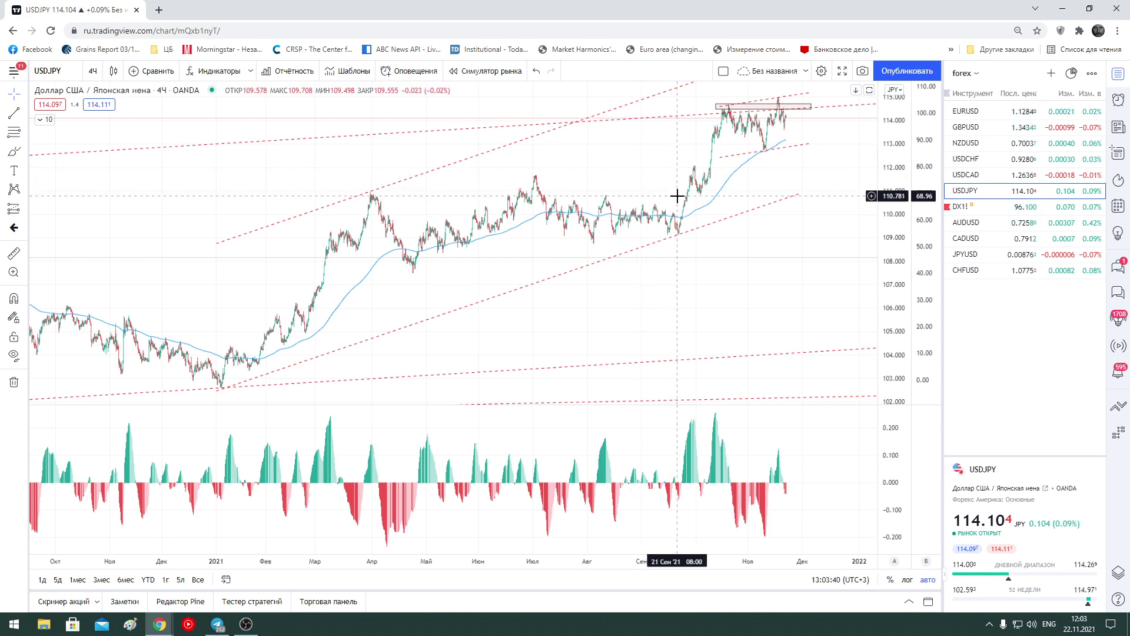
{"action": "scroll", "coordinate": [825, 283], "scroll_direction": "up", "scroll_amount": 2}
{"action": "scroll", "coordinate": [827, 286], "scroll_direction": "up", "scroll_amount": 2}
{"action": "scroll", "coordinate": [821, 286], "scroll_direction": "up", "scroll_amount": 2}
{"action": "scroll", "coordinate": [813, 285], "scroll_direction": "up", "scroll_amount": 2}
{"action": "scroll", "coordinate": [836, 265], "scroll_direction": "up", "scroll_amount": 2}
Switch to USDCHF and shift its descending red channel to fit recent prices
{"action": "left_click", "coordinate": [971, 159]}
{"action": "scroll", "coordinate": [747, 323], "scroll_direction": "down", "scroll_amount": 2}
{"action": "scroll", "coordinate": [760, 321], "scroll_direction": "down", "scroll_amount": 2}
{"action": "scroll", "coordinate": [824, 320], "scroll_direction": "down", "scroll_amount": 2}
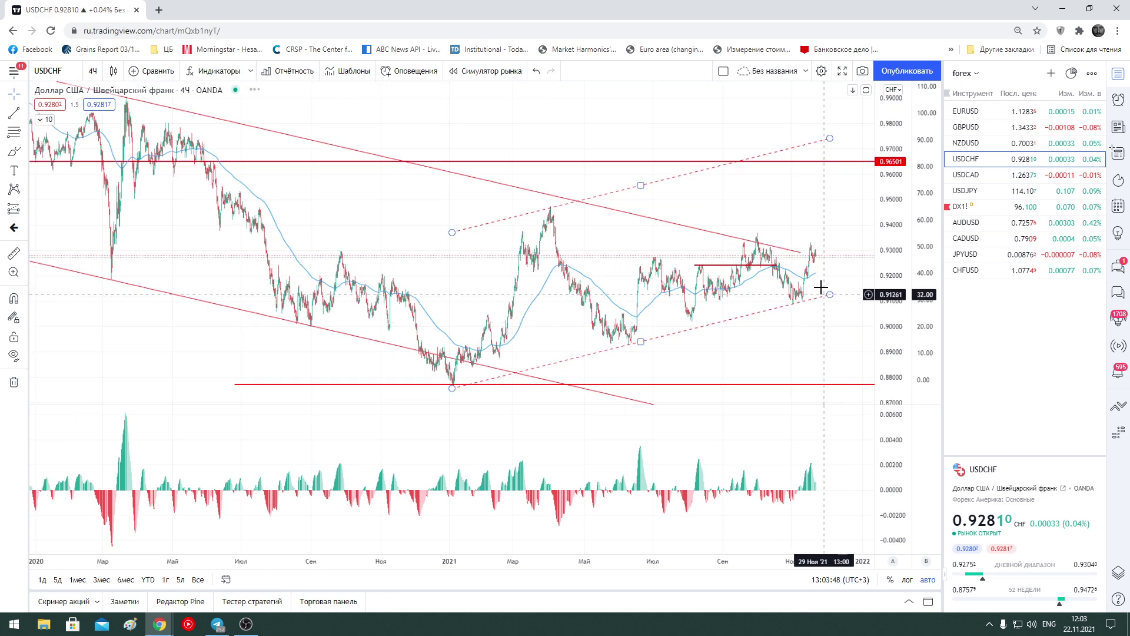
{"action": "left_click", "coordinate": [802, 253]}
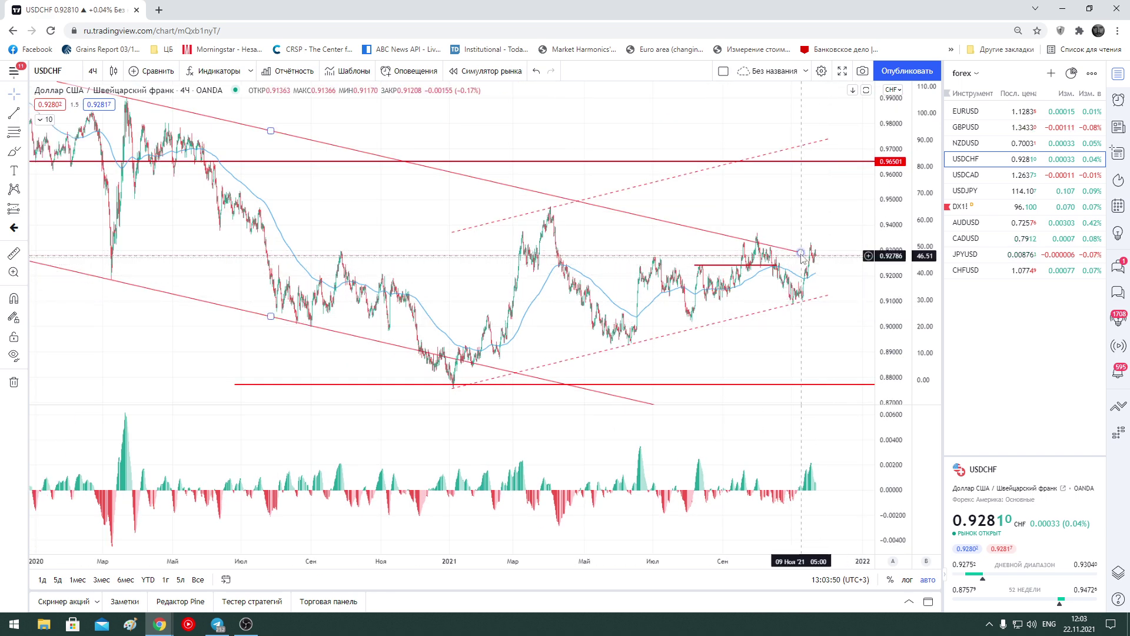
{"action": "left_click_drag", "start_coordinate": [802, 254], "coordinate": [848, 266]}
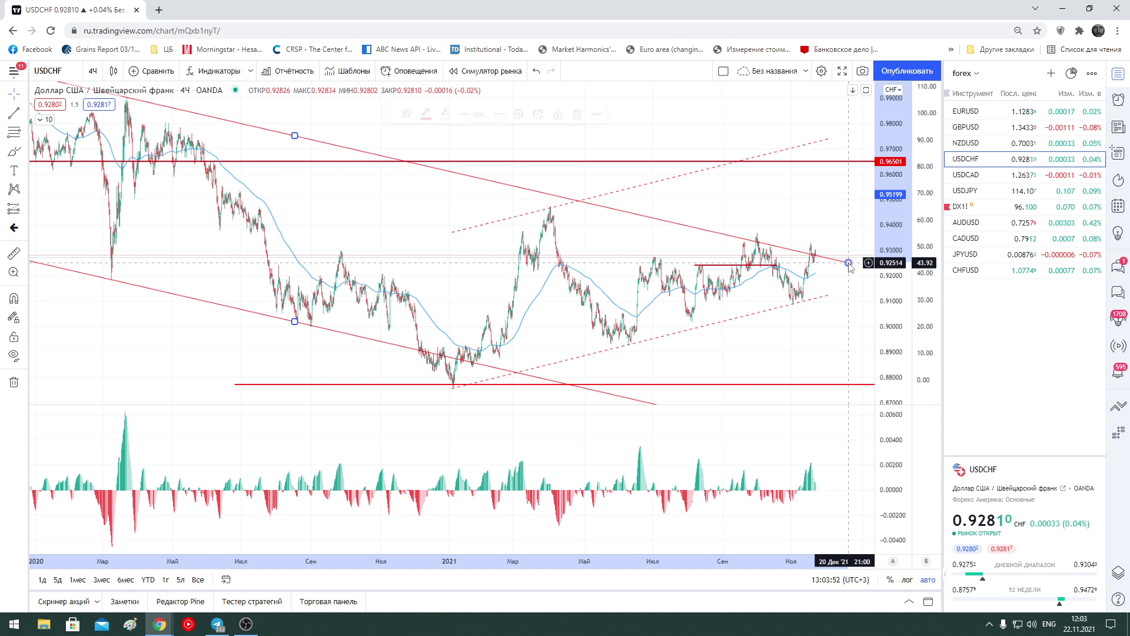
{"action": "left_click", "coordinate": [824, 326]}
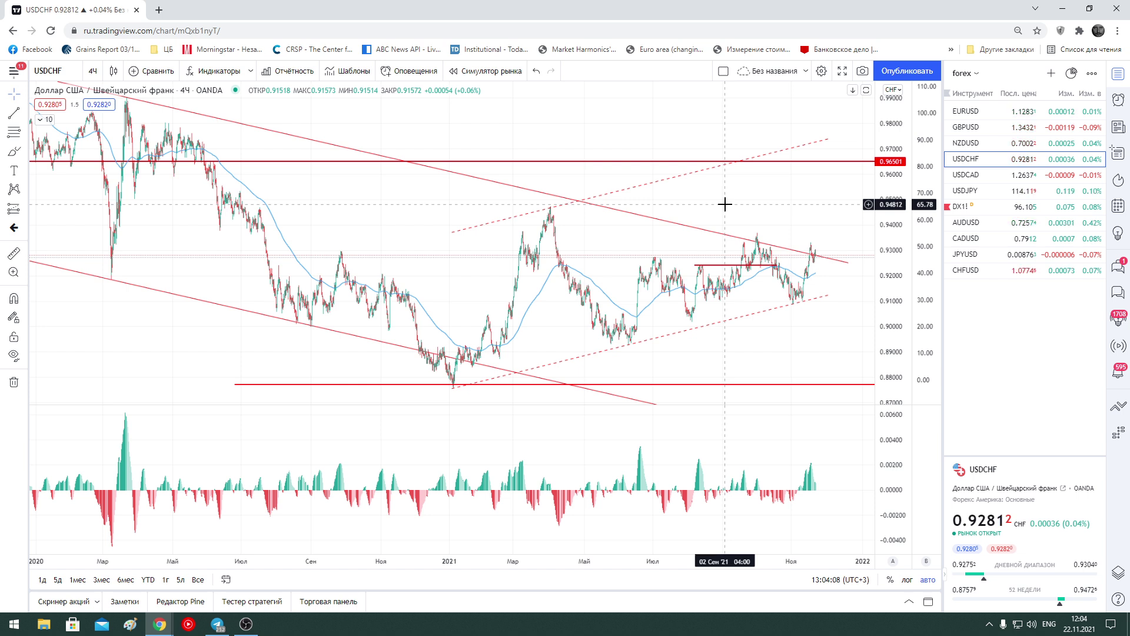
Switch to the commodity watchlist and open CL1!, then the Brent UKOIL chart
{"action": "left_click", "coordinate": [964, 73]}
{"action": "left_click", "coordinate": [983, 194]}
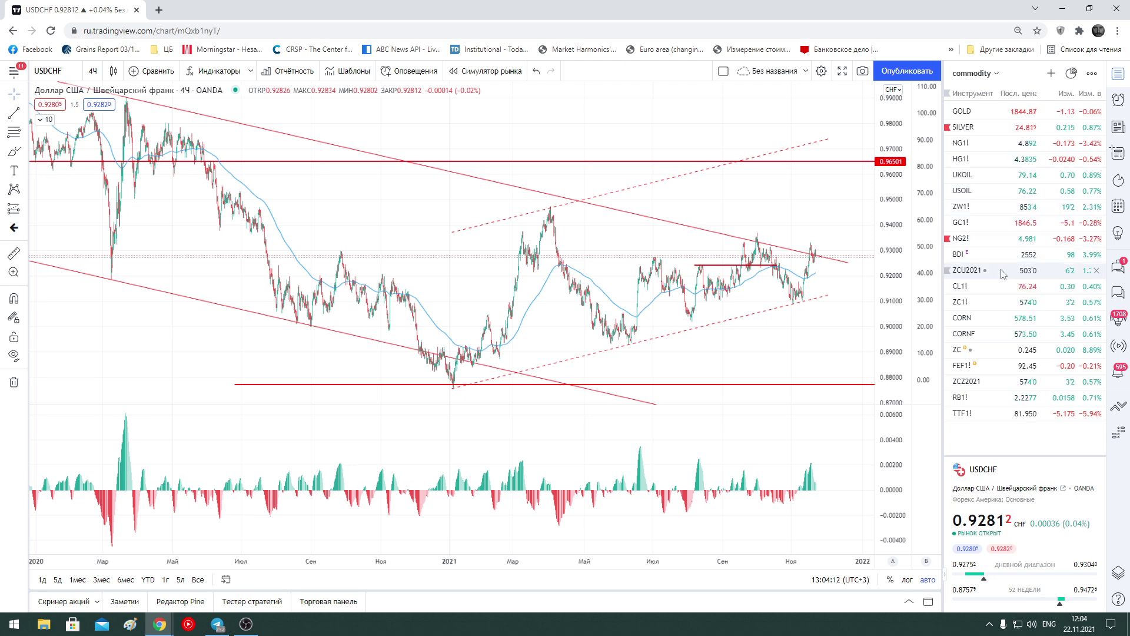
{"action": "left_click", "coordinate": [999, 287]}
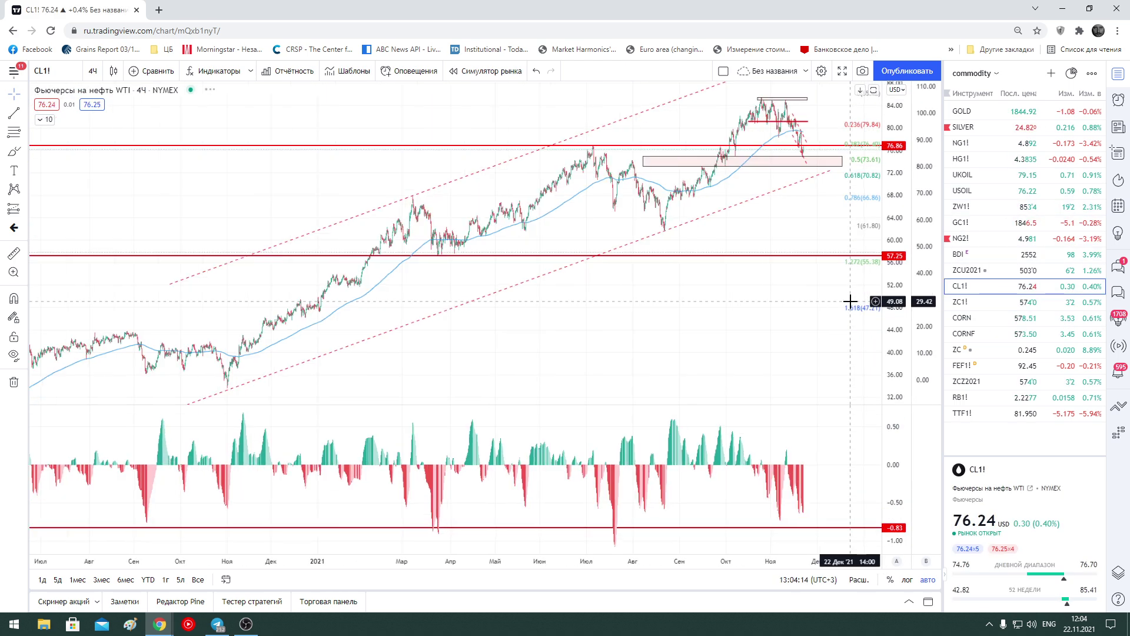
{"action": "scroll", "coordinate": [848, 294], "scroll_direction": "up", "scroll_amount": 3}
{"action": "scroll", "coordinate": [803, 290], "scroll_direction": "up", "scroll_amount": 3}
{"action": "scroll", "coordinate": [712, 164], "scroll_direction": "up", "scroll_amount": 3}
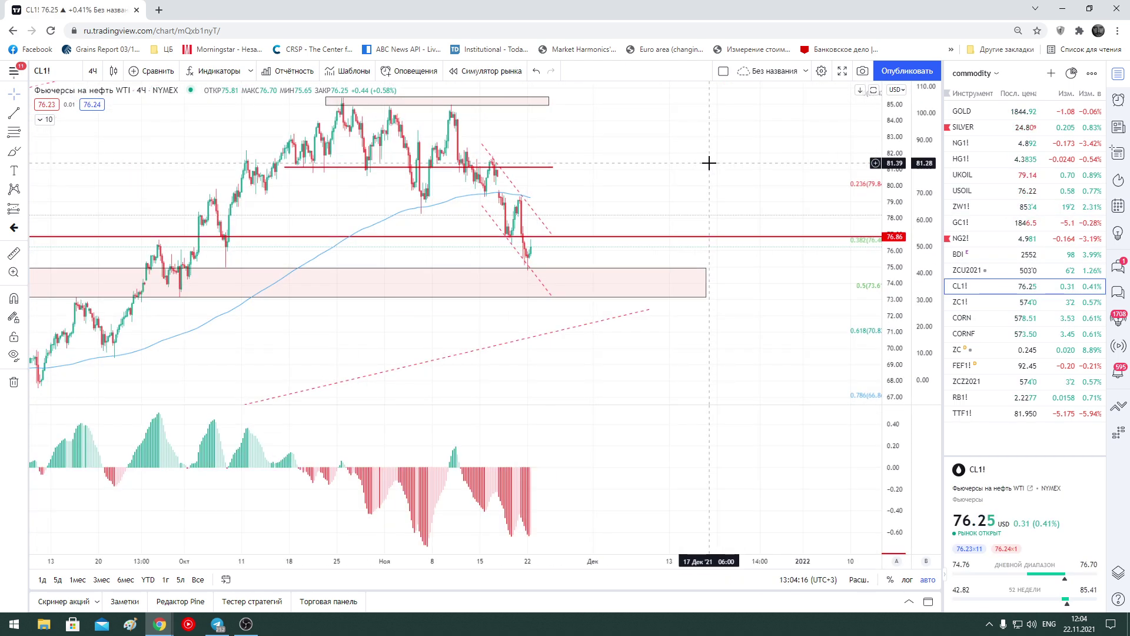
{"action": "left_click", "coordinate": [983, 175]}
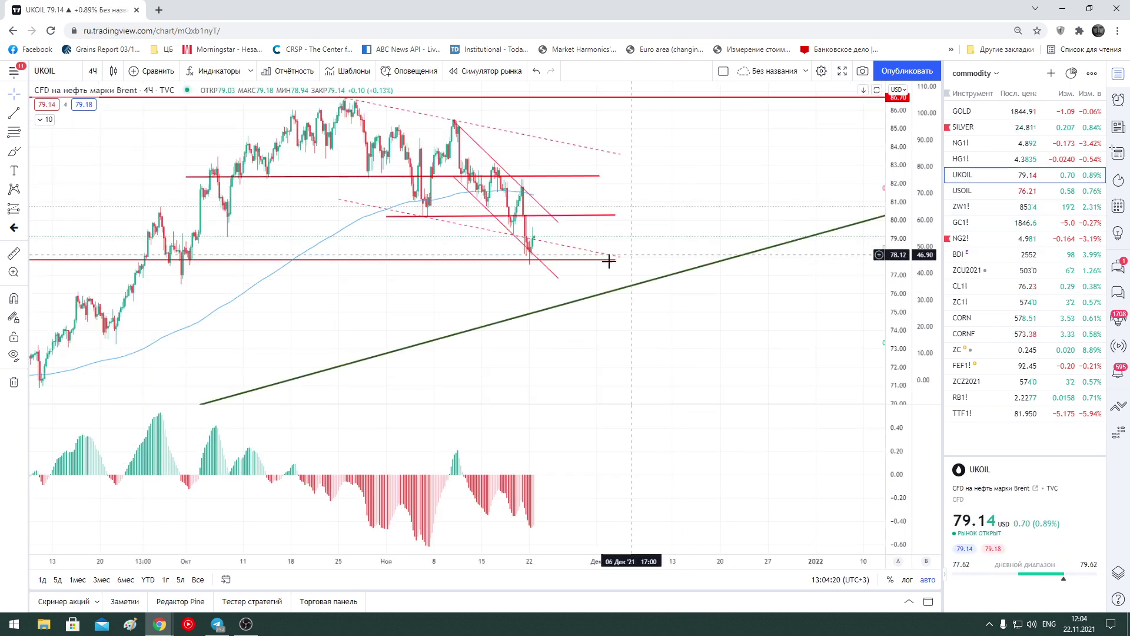
{"action": "scroll", "coordinate": [575, 328], "scroll_direction": "down", "scroll_amount": 2}
{"action": "scroll", "coordinate": [618, 330], "scroll_direction": "down", "scroll_amount": 1}
{"action": "scroll", "coordinate": [623, 328], "scroll_direction": "down", "scroll_amount": 1}
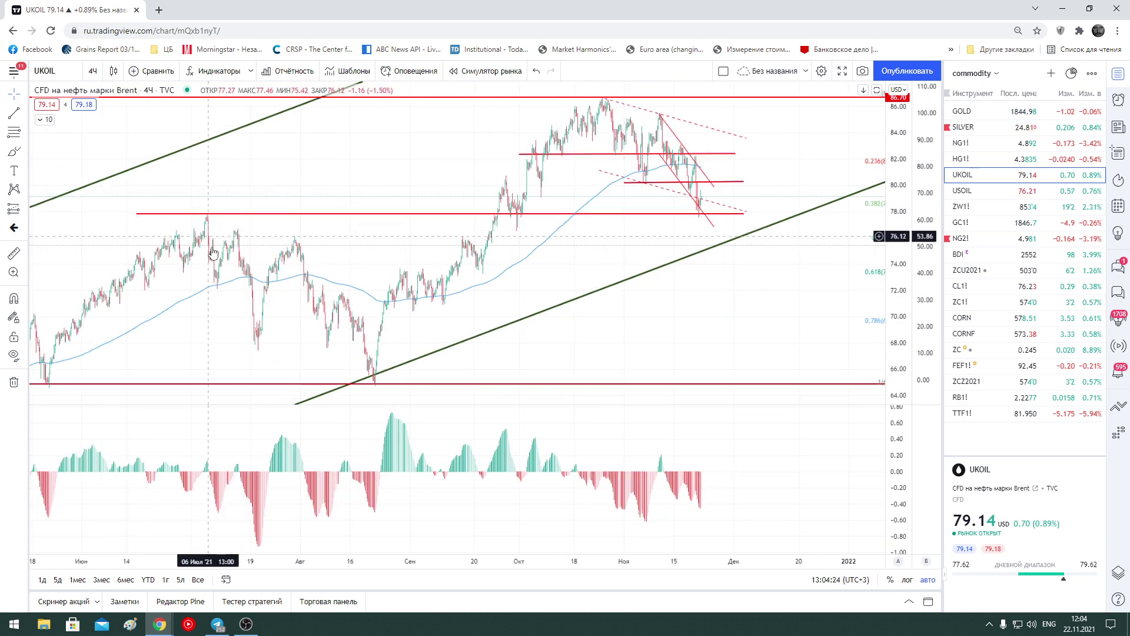
{"action": "scroll", "coordinate": [757, 355], "scroll_direction": "up", "scroll_amount": 1}
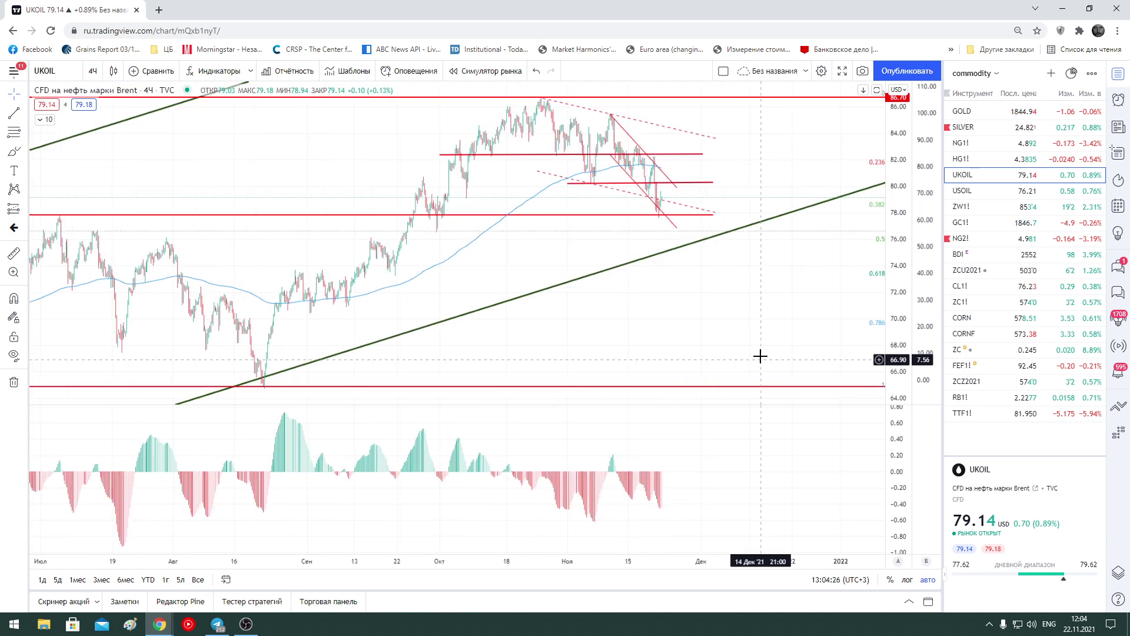
{"action": "scroll", "coordinate": [757, 355], "scroll_direction": "up", "scroll_amount": 1}
{"action": "scroll", "coordinate": [757, 356], "scroll_direction": "up", "scroll_amount": 2}
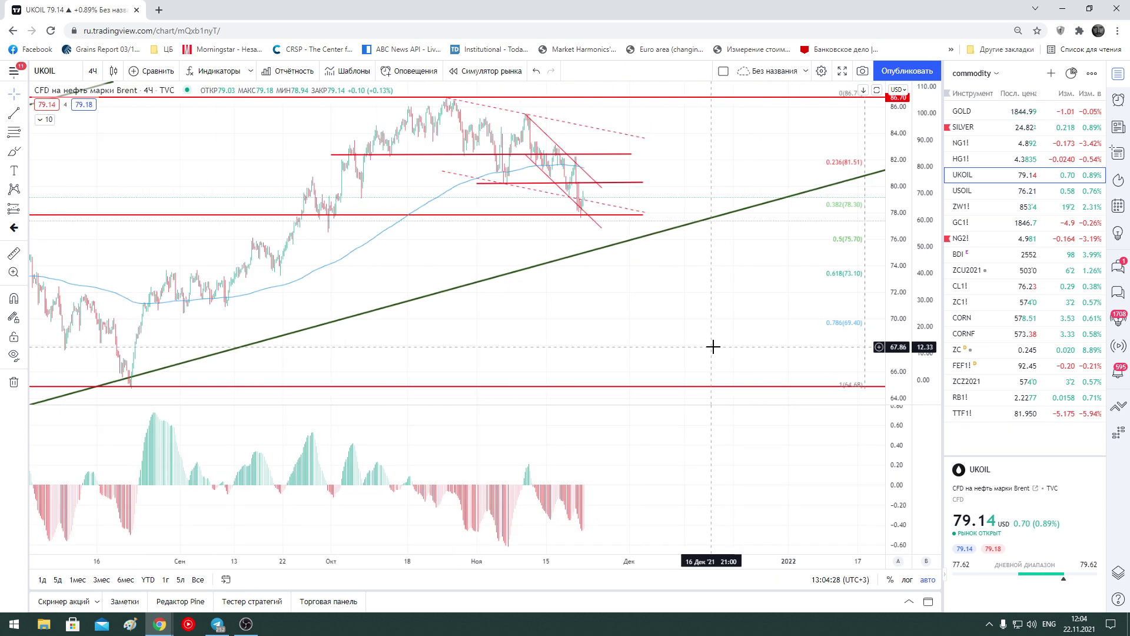
{"action": "left_click_drag", "start_coordinate": [714, 343], "coordinate": [731, 345]}
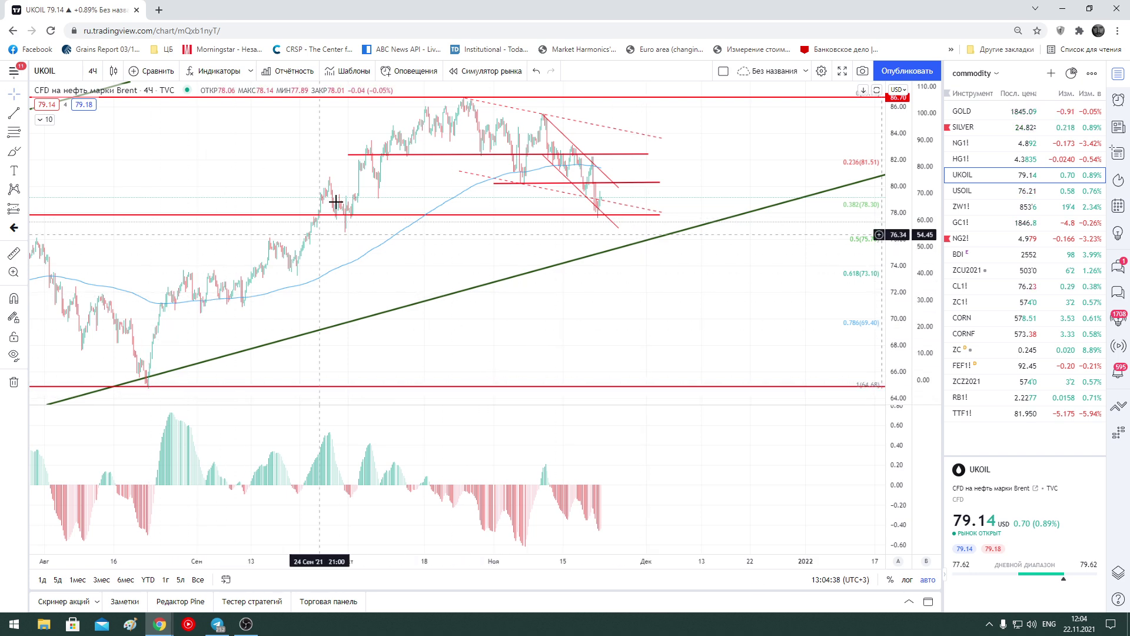
{"action": "scroll", "coordinate": [701, 307], "scroll_direction": "up", "scroll_amount": 2}
{"action": "scroll", "coordinate": [701, 306], "scroll_direction": "up", "scroll_amount": 2}
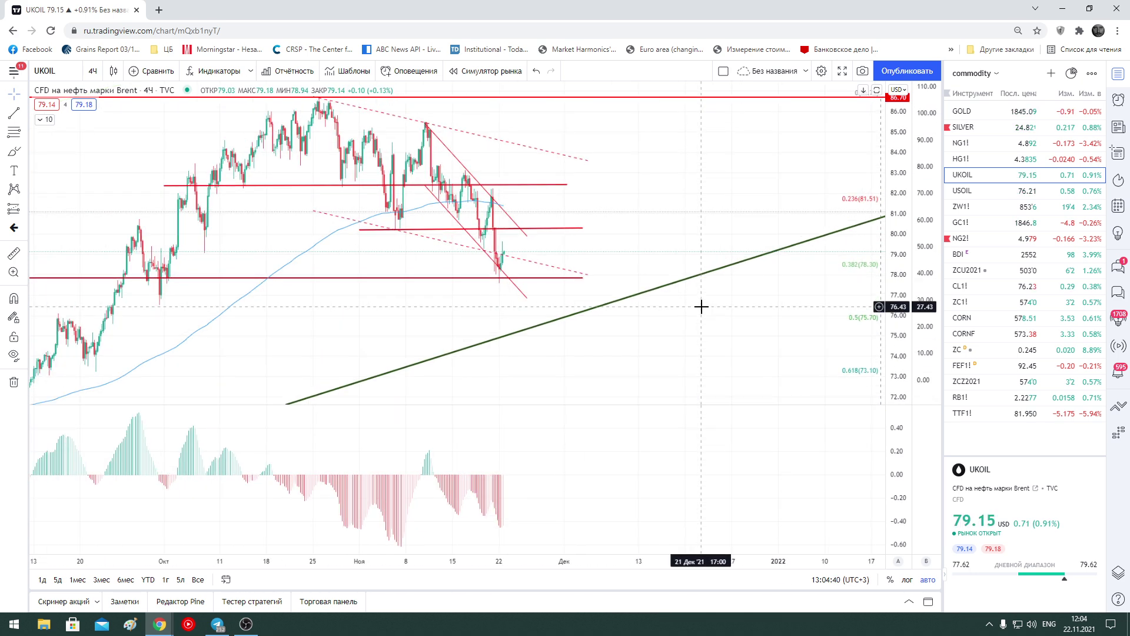
{"action": "scroll", "coordinate": [701, 306], "scroll_direction": "up", "scroll_amount": 1}
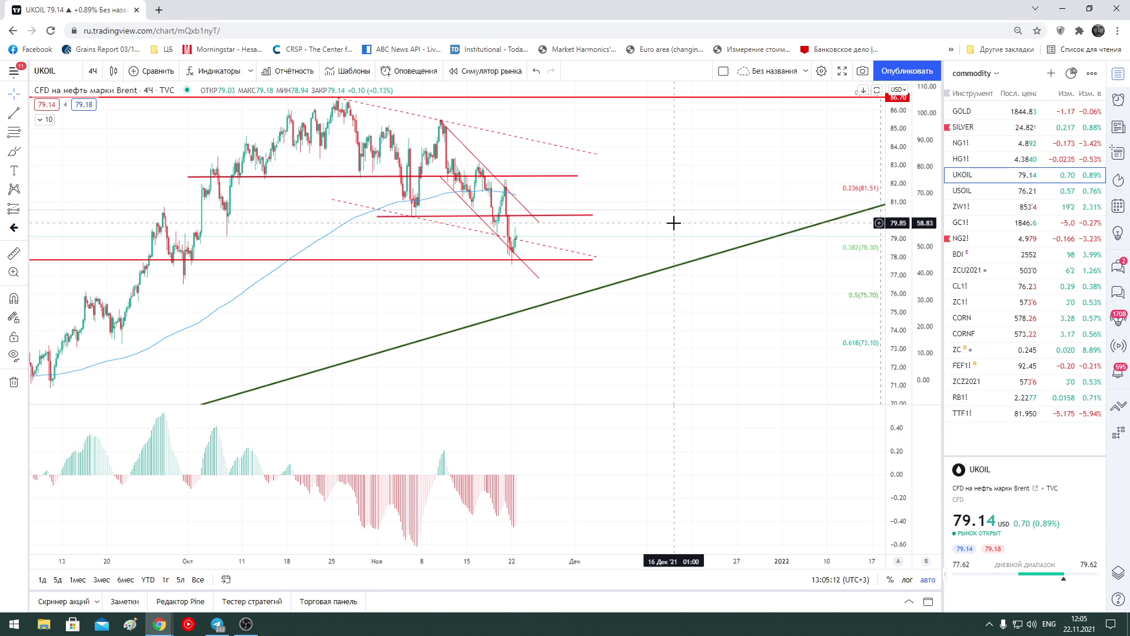
{"action": "left_click", "coordinate": [971, 144]}
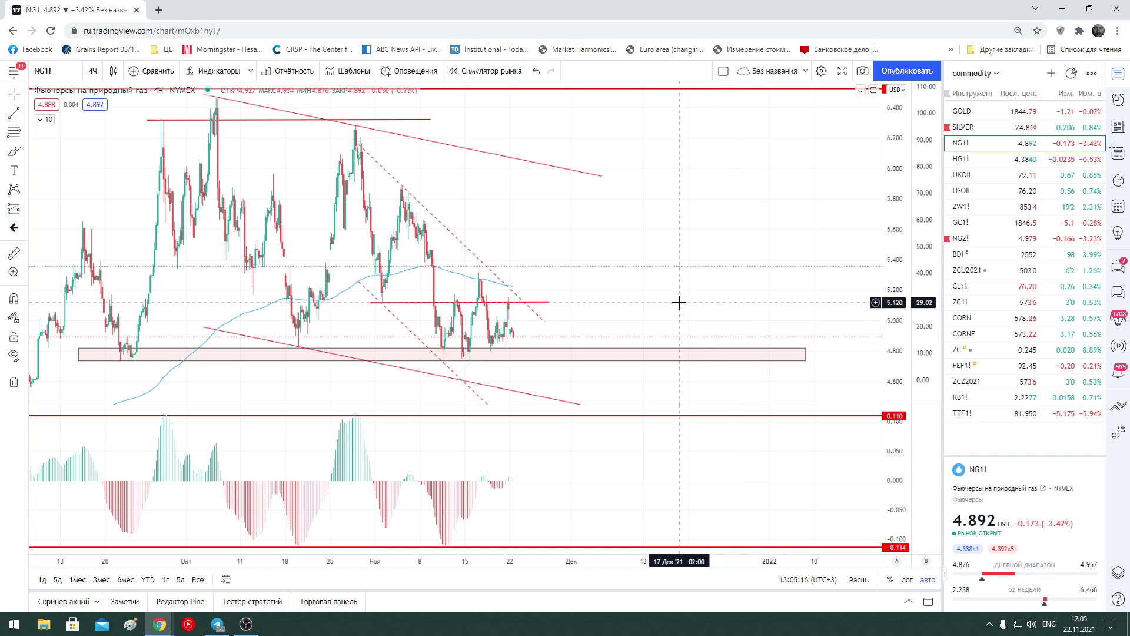
Zoom the NG1! natural gas chart in and out, then switch to the TTF1! chart
{"action": "scroll", "coordinate": [679, 302], "scroll_direction": "down", "scroll_amount": 2}
{"action": "scroll", "coordinate": [678, 302], "scroll_direction": "down", "scroll_amount": 1}
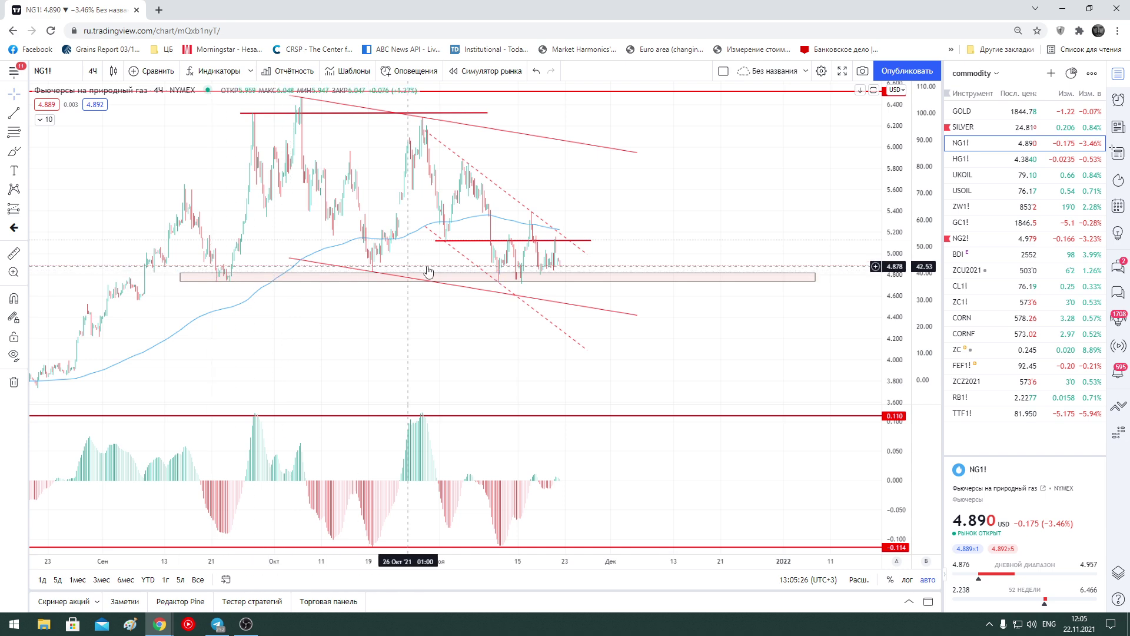
{"action": "scroll", "coordinate": [660, 332], "scroll_direction": "up", "scroll_amount": 2}
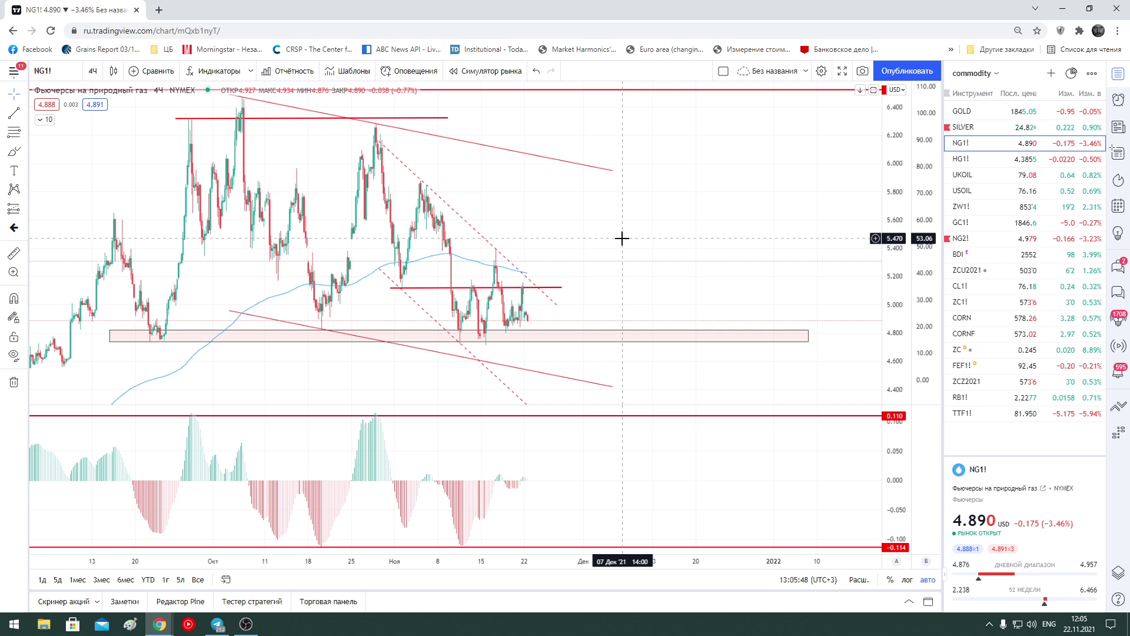
{"action": "left_click", "coordinate": [965, 413]}
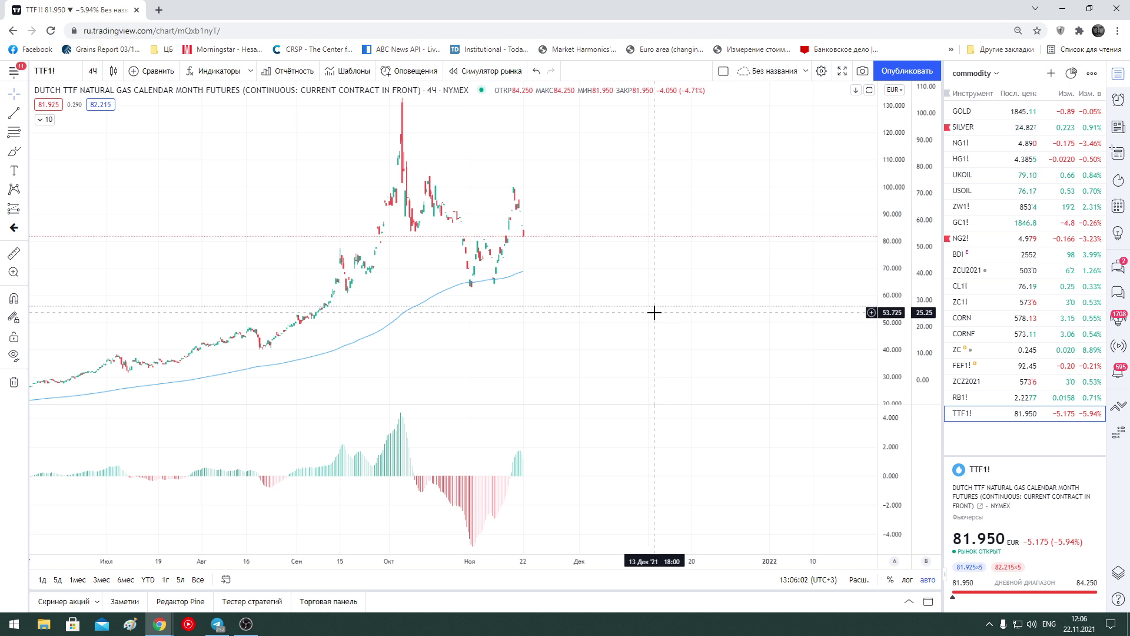
Draw a descending parallel channel on TTF1! starting from the October peak
{"action": "scroll", "coordinate": [655, 313], "scroll_direction": "down", "scroll_amount": 2}
{"action": "scroll", "coordinate": [656, 316], "scroll_direction": "up", "scroll_amount": 1}
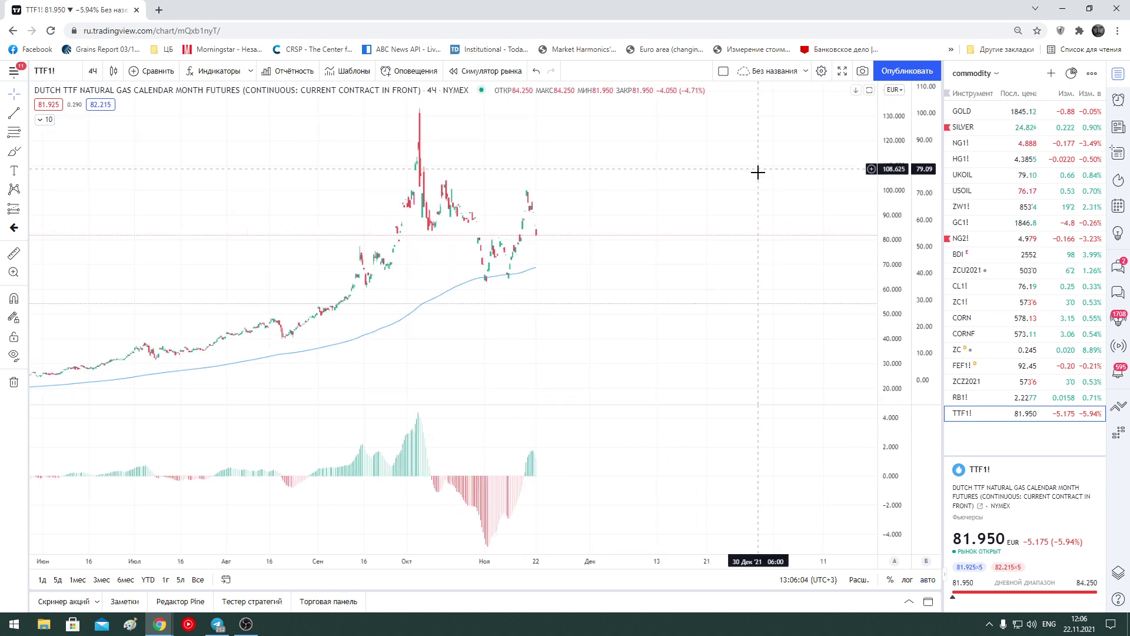
{"action": "left_click_drag", "start_coordinate": [758, 172], "coordinate": [757, 209]}
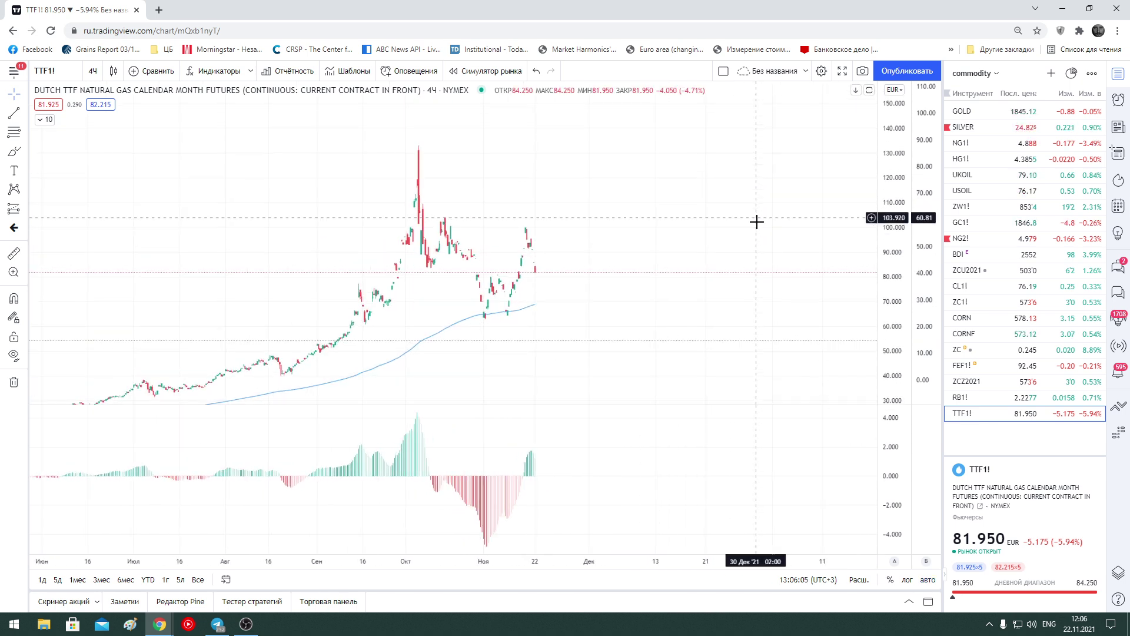
{"action": "left_click", "coordinate": [27, 116]}
{"action": "left_click", "coordinate": [65, 323]}
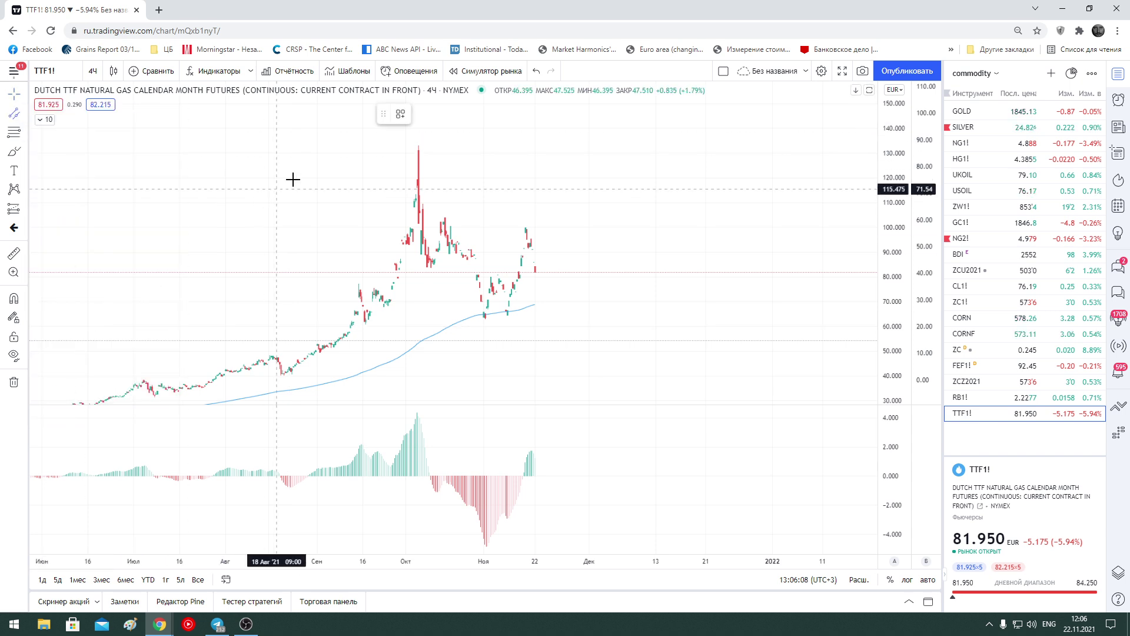
{"action": "left_click", "coordinate": [416, 143]}
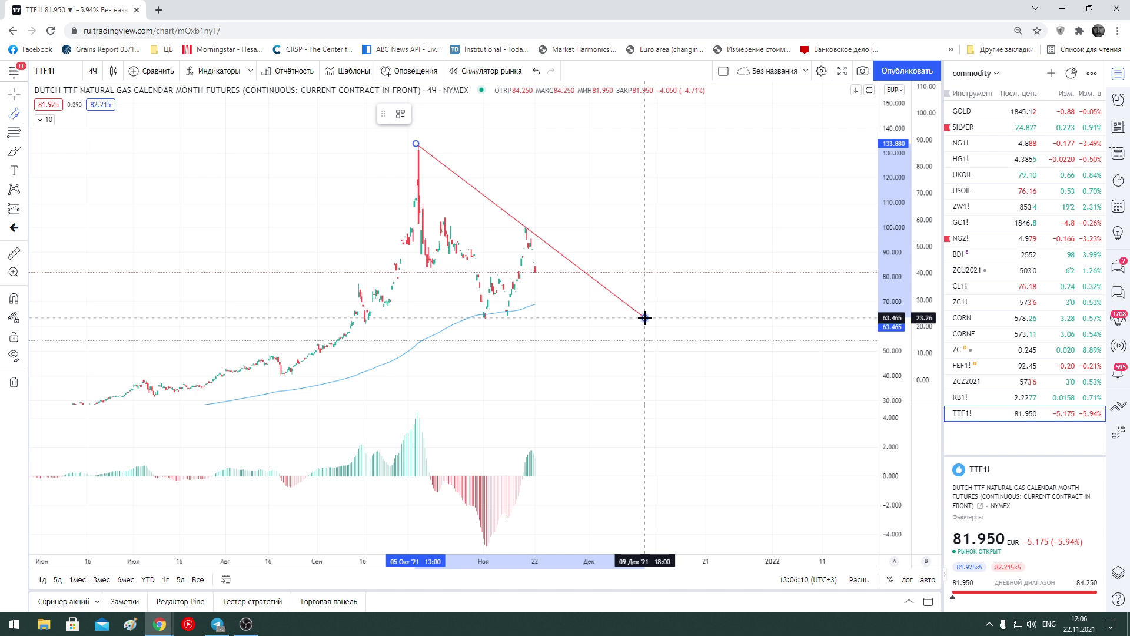
{"action": "left_click", "coordinate": [646, 318]}
{"action": "left_click", "coordinate": [540, 360]}
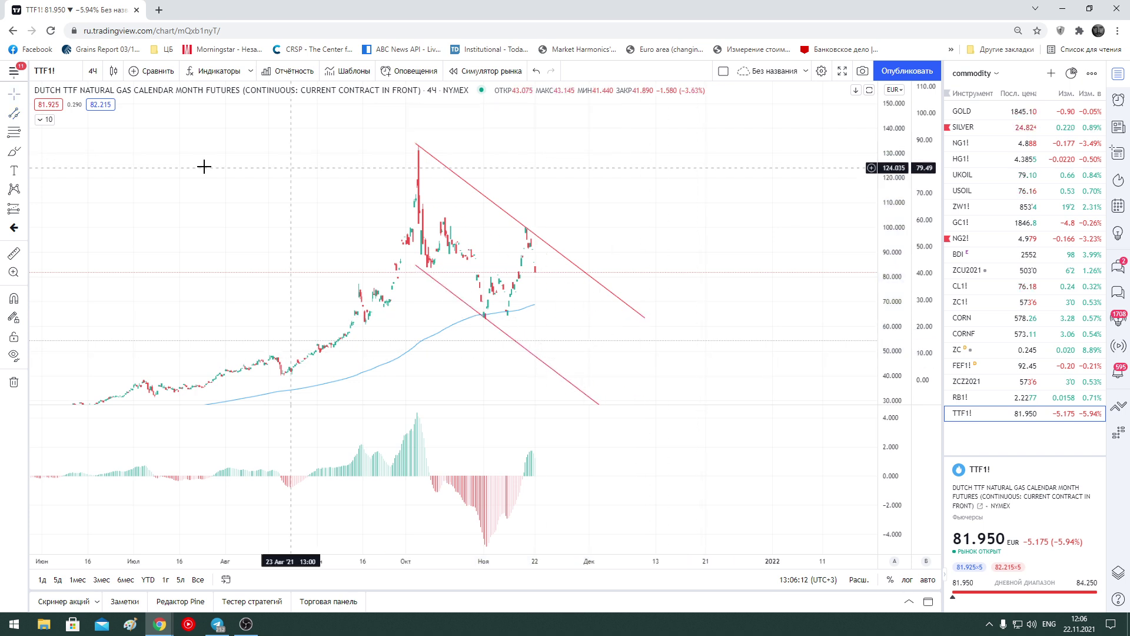
Add a horizontal support line near 63 at the early-November low, then return to NG1!
{"action": "left_click", "coordinate": [26, 116]}
{"action": "left_click", "coordinate": [71, 111]}
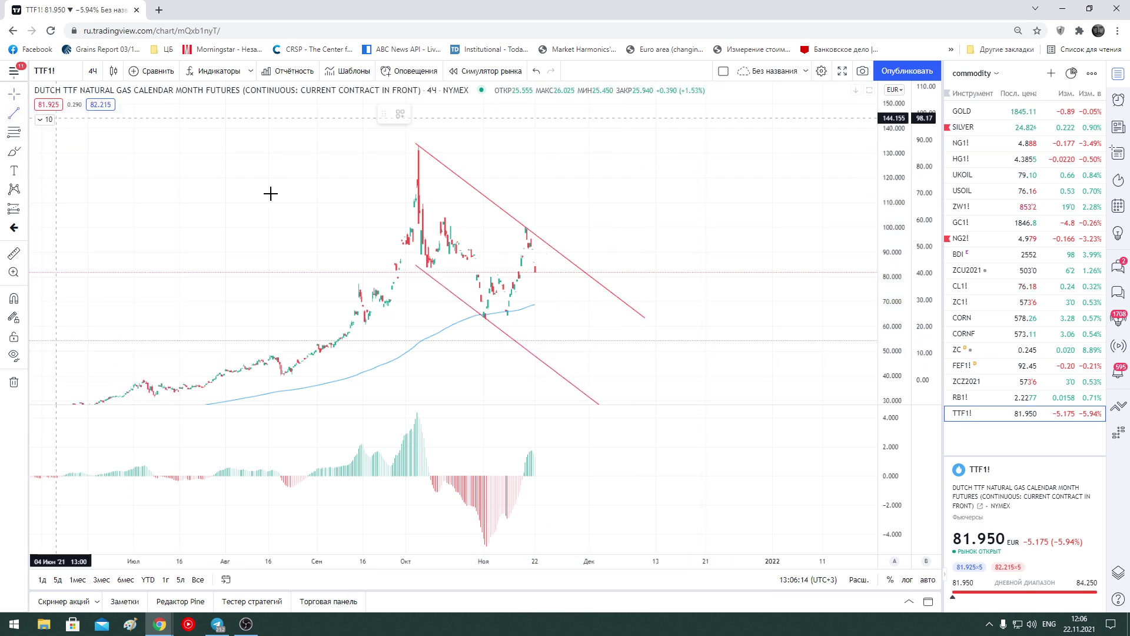
{"action": "left_click", "coordinate": [472, 319]}
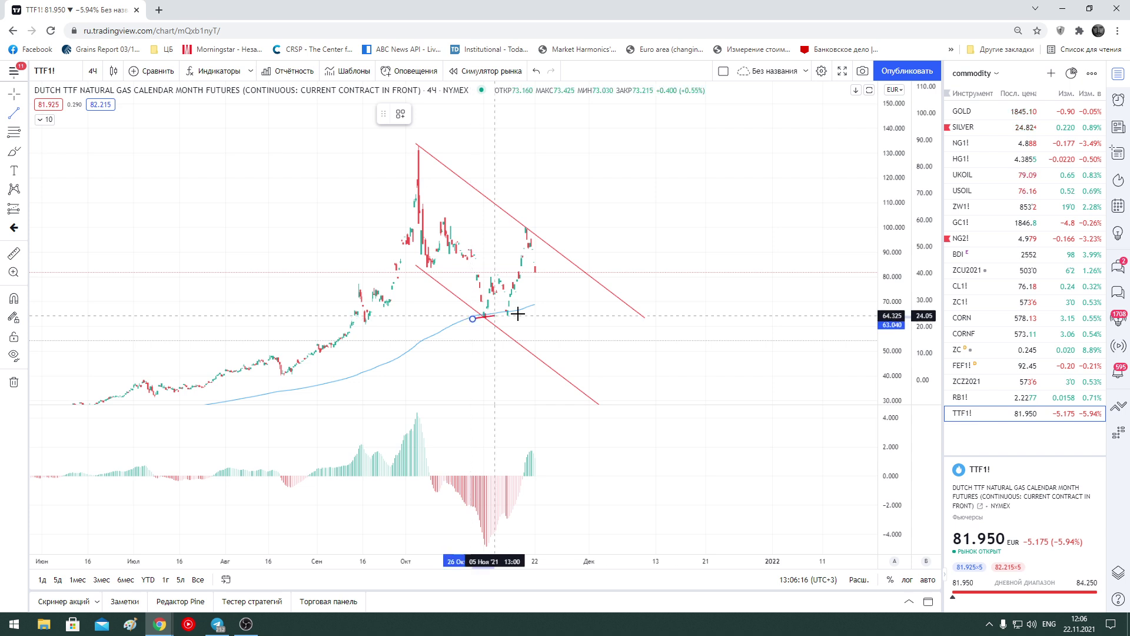
{"action": "left_click", "coordinate": [621, 319]}
{"action": "left_click", "coordinate": [657, 274]}
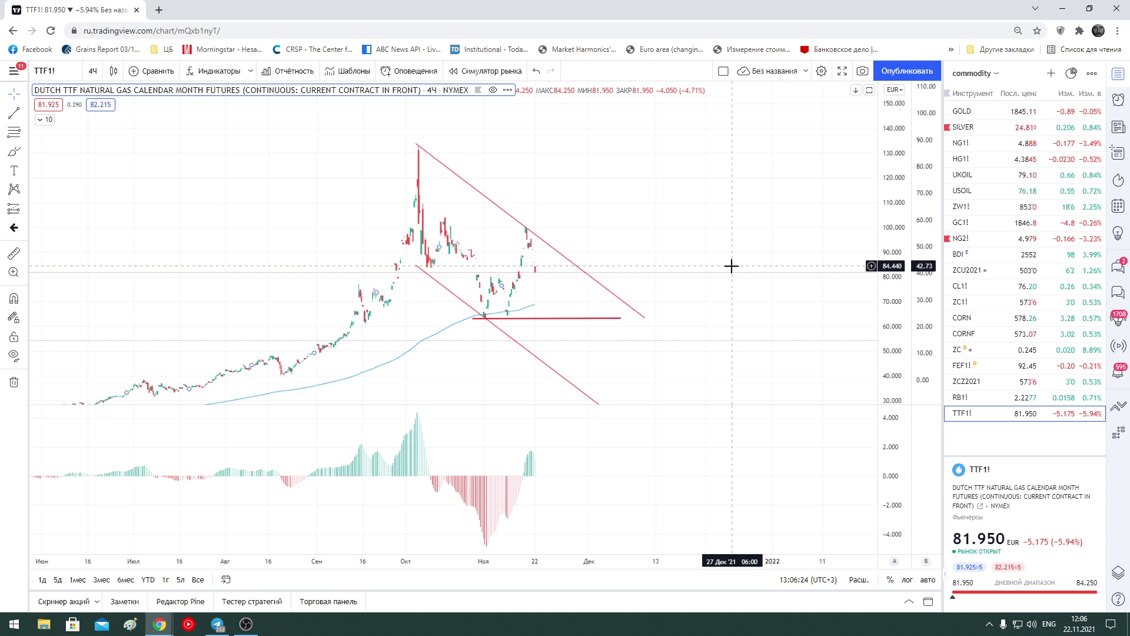
{"action": "left_click", "coordinate": [995, 143]}
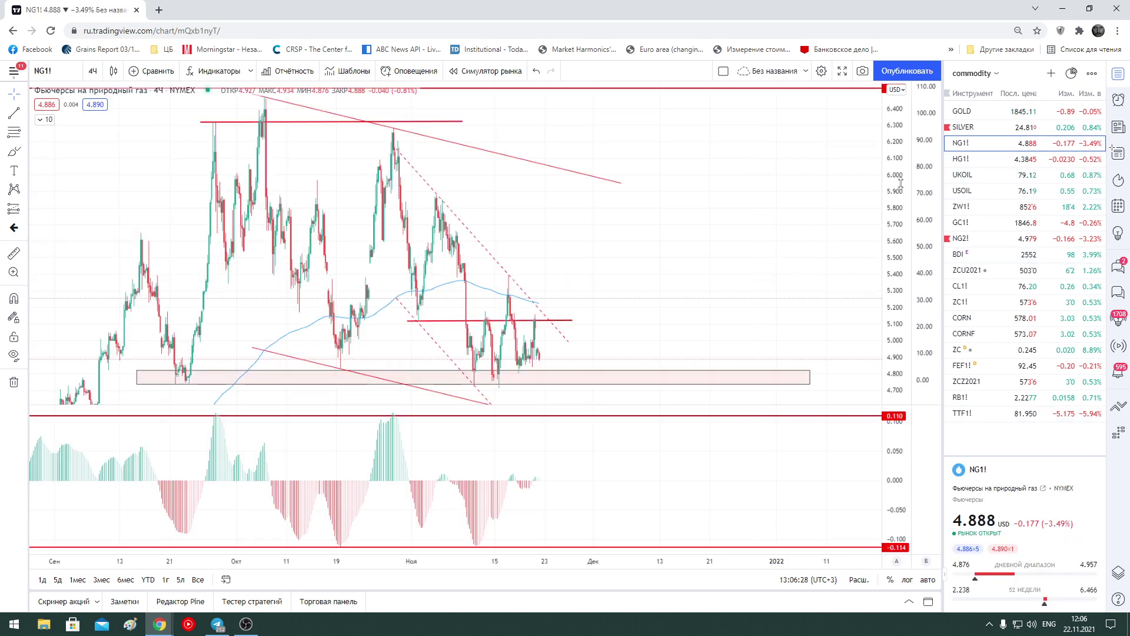
Reposition the NG1! natural gas chart so the 4.888 price shows between the 5.10 level and 4.80 zone
{"action": "left_click_drag", "start_coordinate": [758, 245], "coordinate": [738, 183]}
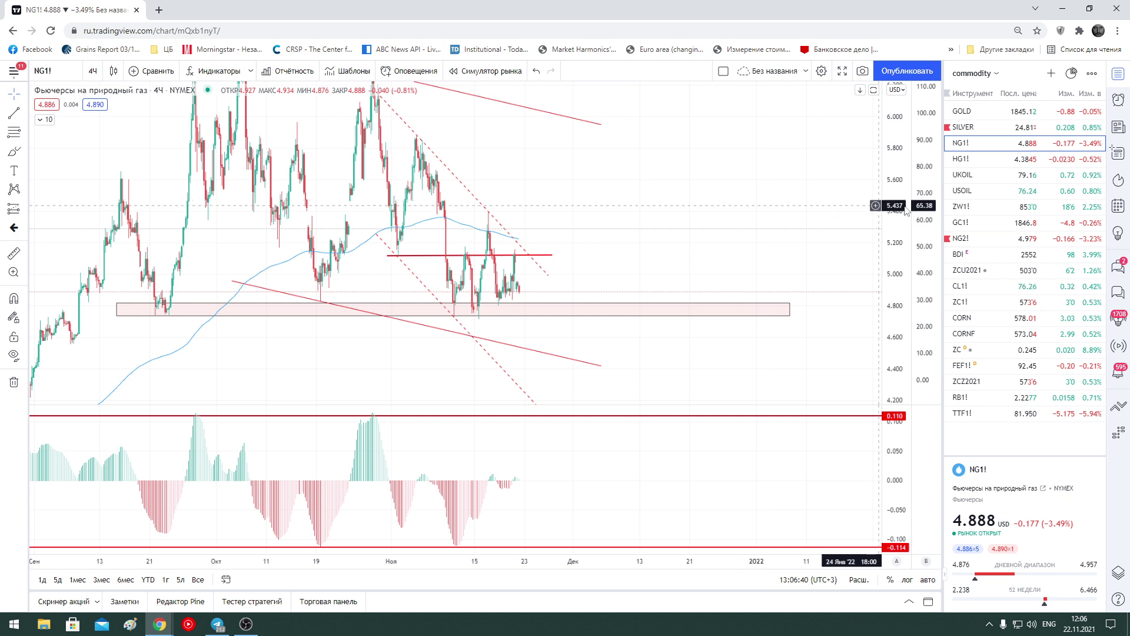
Open the HG1! copper futures chart, shift it left to leave room, and zoom in slightly
{"action": "left_click", "coordinate": [987, 165]}
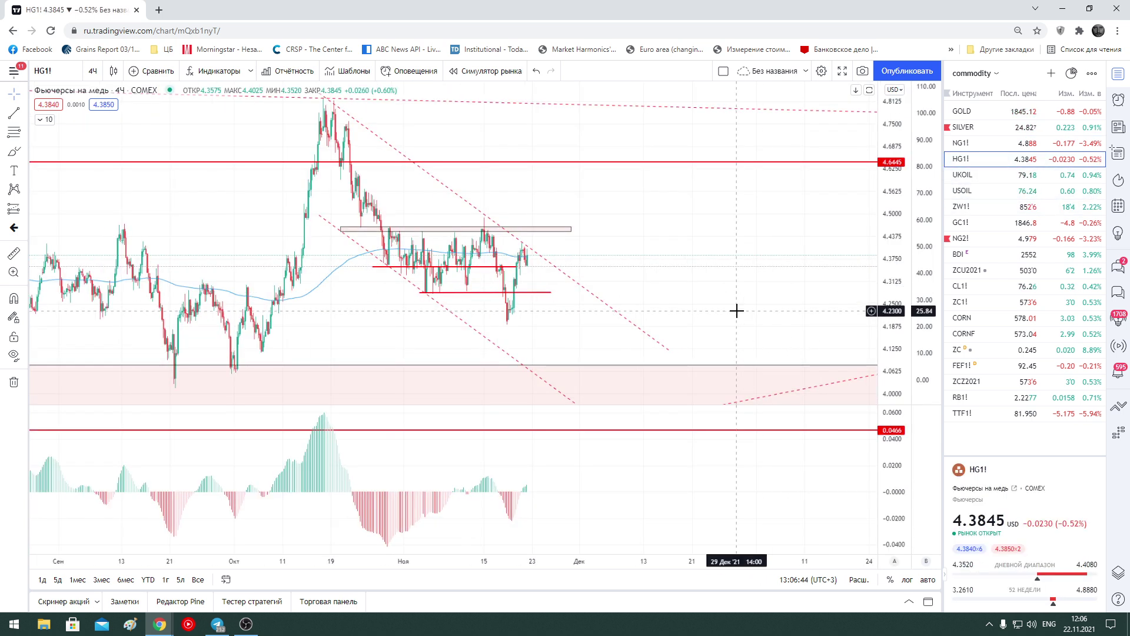
{"action": "mouse_move", "coordinate": [745, 307]}
{"action": "left_mouse_down"}
{"action": "mouse_move", "coordinate": [486, 292]}
{"action": "mouse_move", "coordinate": [336, 300]}
{"action": "mouse_move", "coordinate": [671, 289]}
{"action": "left_mouse_up"}
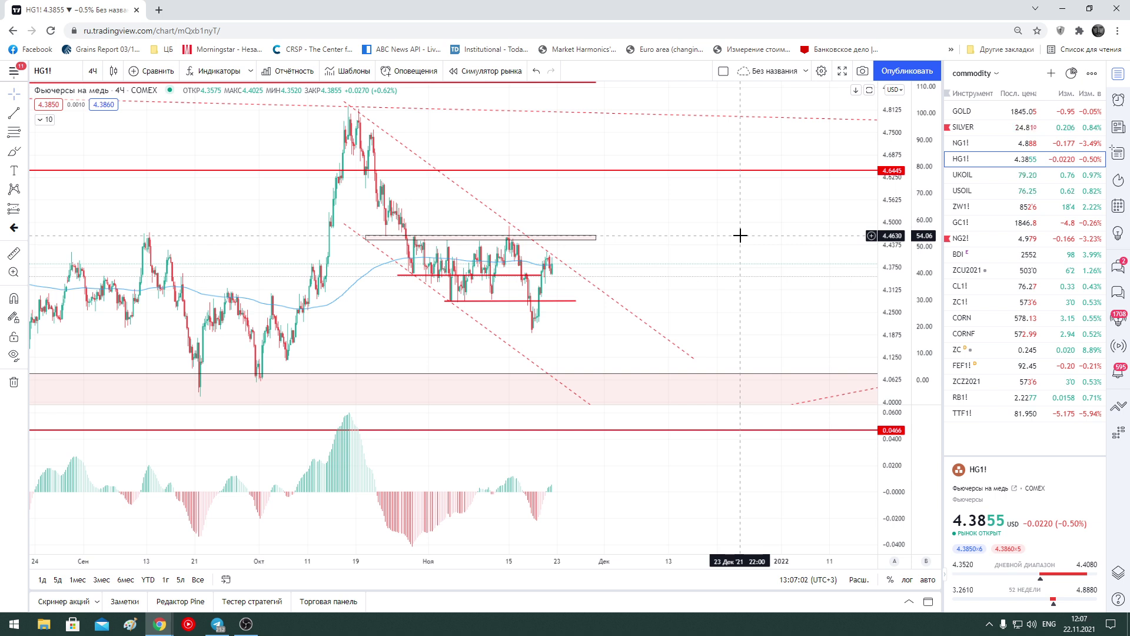
{"action": "scroll", "coordinate": [615, 232], "scroll_direction": "up", "scroll_amount": 2}
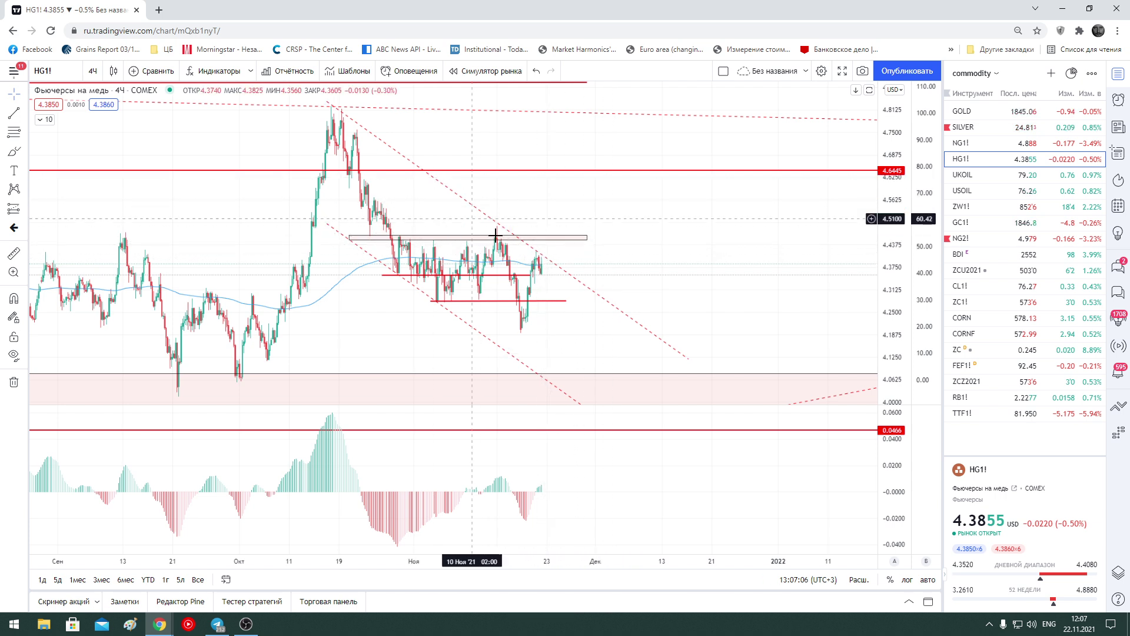
Inspect the copper chart's descending channel, zooming out and back in to review levels and zone
{"action": "left_click", "coordinate": [689, 365]}
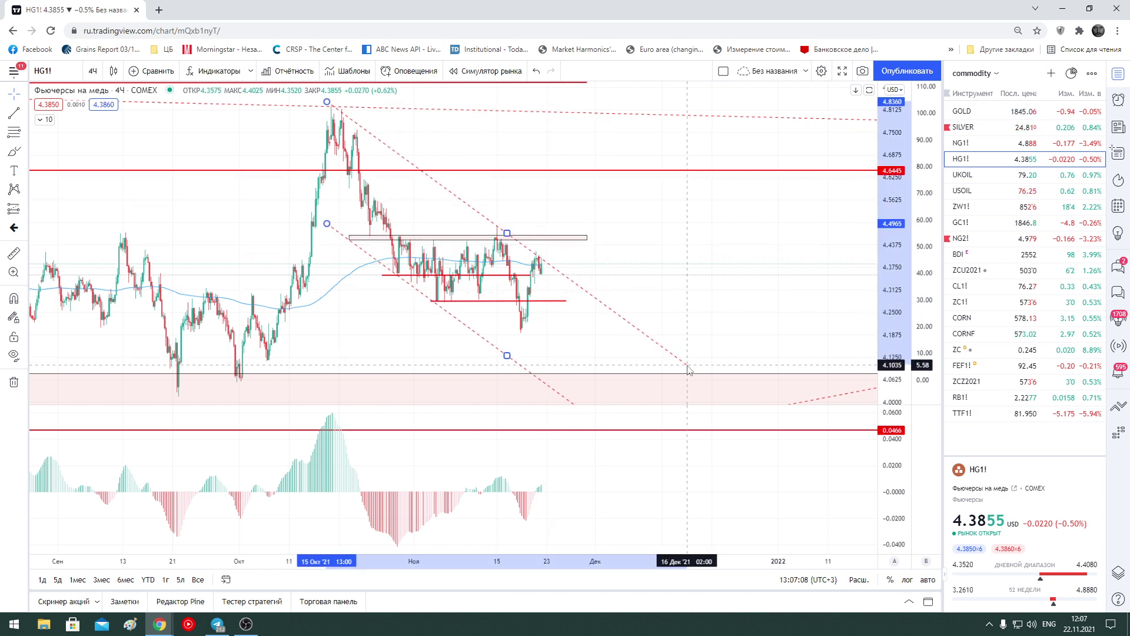
{"action": "left_click", "coordinate": [694, 289]}
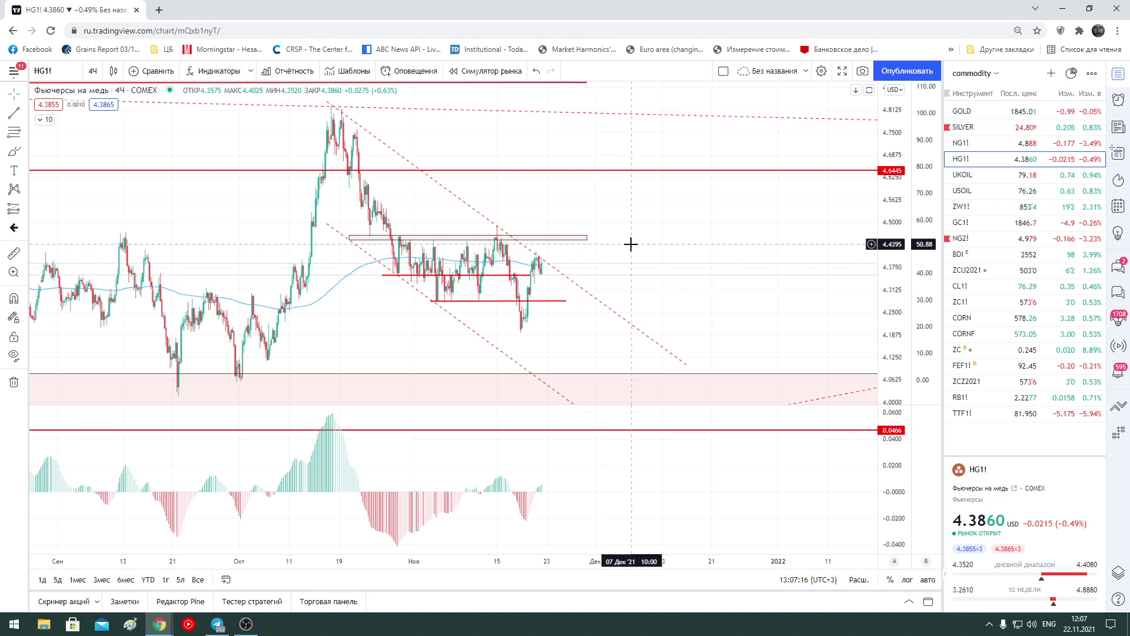
{"action": "scroll", "coordinate": [665, 244], "scroll_direction": "down", "scroll_amount": 5}
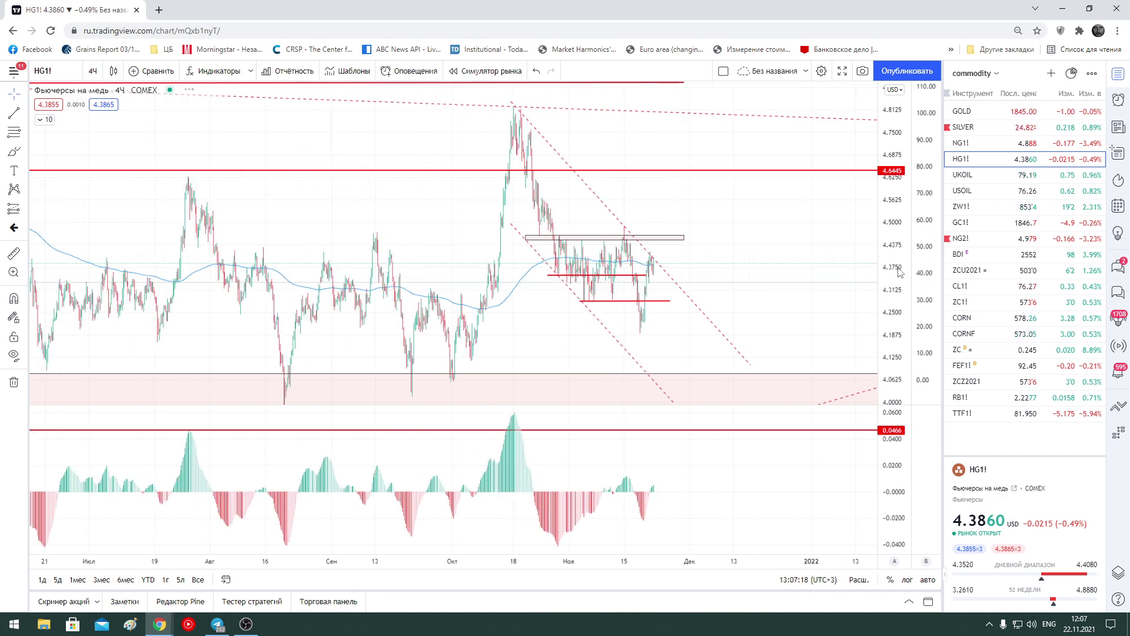
{"action": "scroll", "coordinate": [808, 269], "scroll_direction": "down", "scroll_amount": 2}
{"action": "scroll", "coordinate": [806, 269], "scroll_direction": "down", "scroll_amount": 2}
{"action": "scroll", "coordinate": [805, 270], "scroll_direction": "down", "scroll_amount": 2}
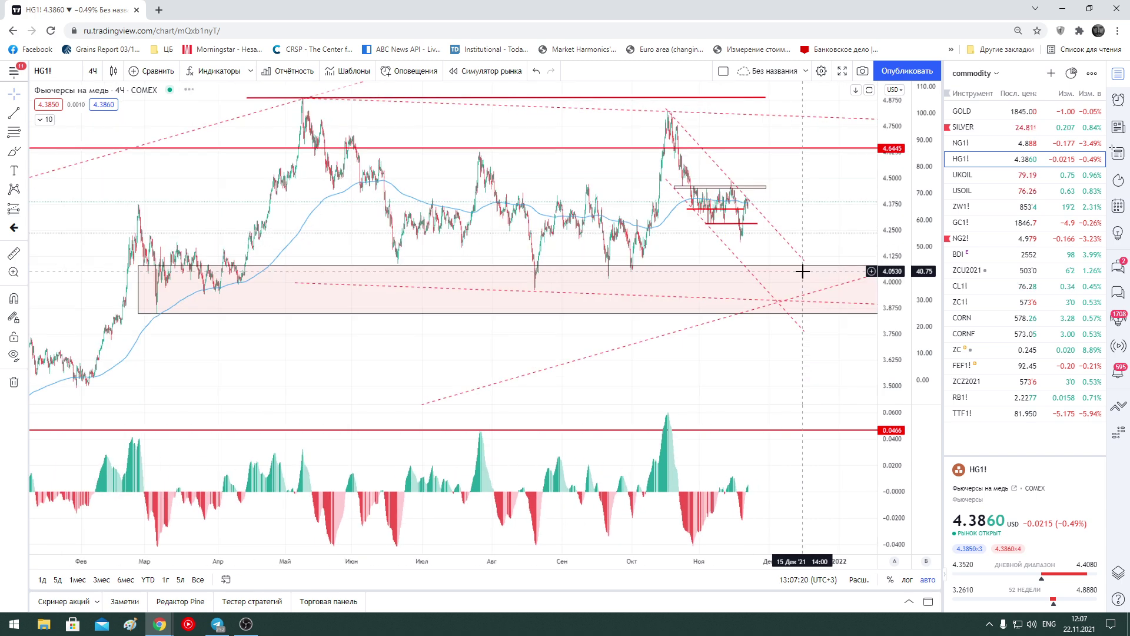
{"action": "scroll", "coordinate": [802, 270], "scroll_direction": "down", "scroll_amount": 2}
{"action": "scroll", "coordinate": [803, 271], "scroll_direction": "up", "scroll_amount": 2}
{"action": "scroll", "coordinate": [802, 271], "scroll_direction": "up", "scroll_amount": 2}
{"action": "scroll", "coordinate": [803, 271], "scroll_direction": "up", "scroll_amount": 2}
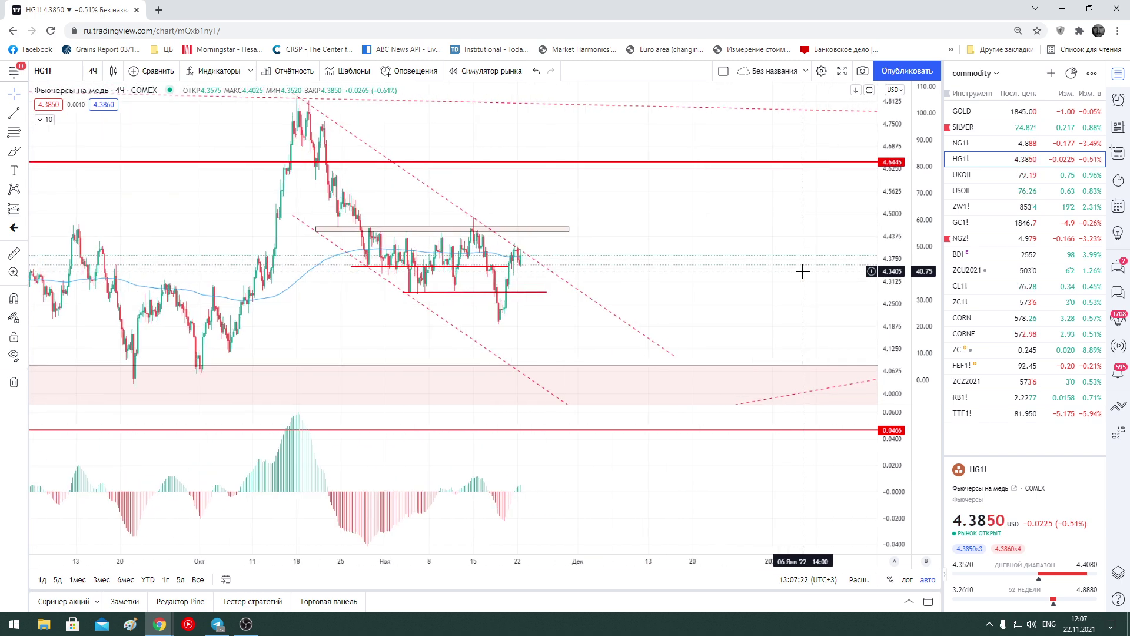
{"action": "scroll", "coordinate": [771, 243], "scroll_direction": "up", "scroll_amount": 1}
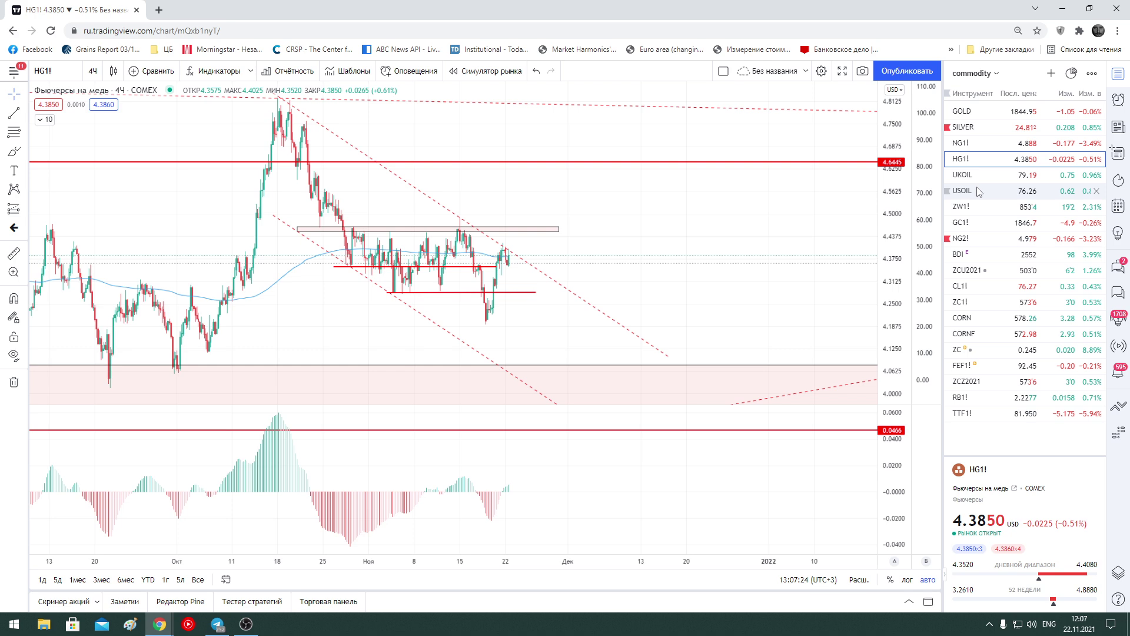
Open the GC1! gold futures chart and zoom out toward the 2020–2021 history
{"action": "left_click", "coordinate": [979, 222]}
{"action": "scroll", "coordinate": [764, 318], "scroll_direction": "down", "scroll_amount": 2}
{"action": "scroll", "coordinate": [764, 318], "scroll_direction": "down", "scroll_amount": 2}
{"action": "scroll", "coordinate": [765, 318], "scroll_direction": "down", "scroll_amount": 1}
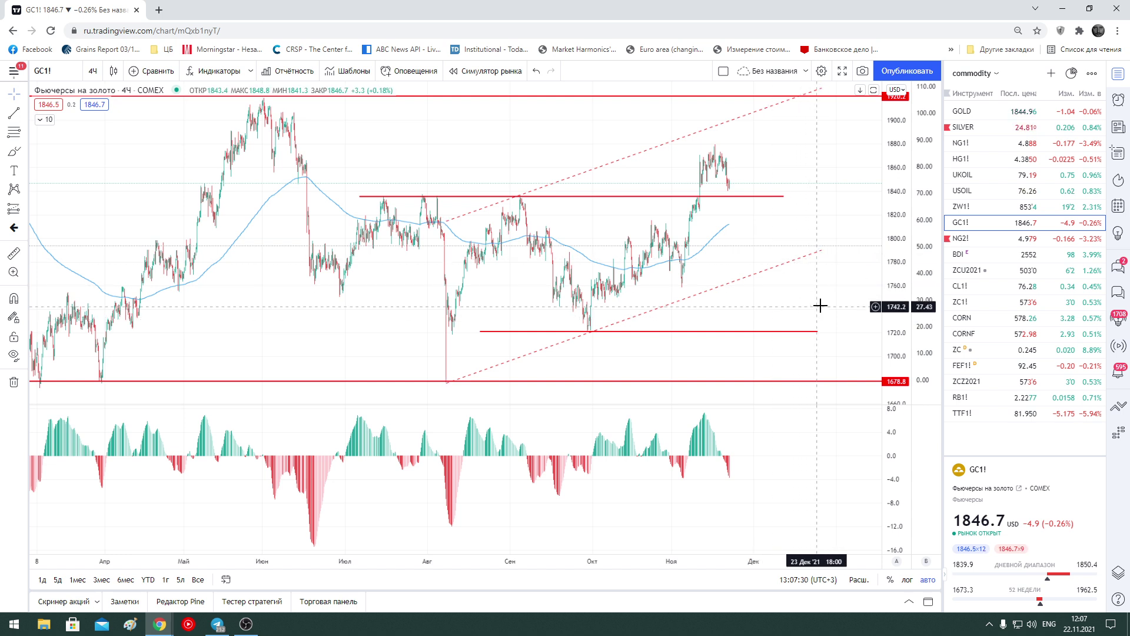
Pan and auto-fit the gold chart to show the 1920.2 and 1678.8 levels, then switch to SILVER
{"action": "left_click_drag", "start_coordinate": [840, 189], "coordinate": [829, 258]}
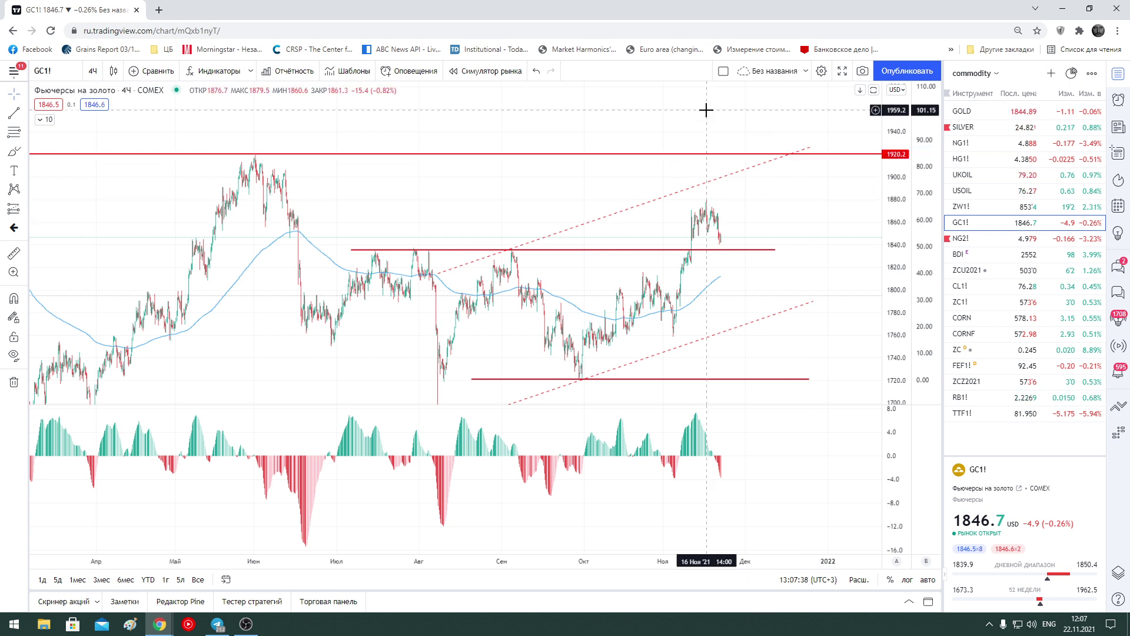
{"action": "scroll", "coordinate": [764, 378], "scroll_direction": "down", "scroll_amount": 3}
{"action": "scroll", "coordinate": [818, 343], "scroll_direction": "down", "scroll_amount": 3}
{"action": "scroll", "coordinate": [859, 324], "scroll_direction": "down", "scroll_amount": 2}
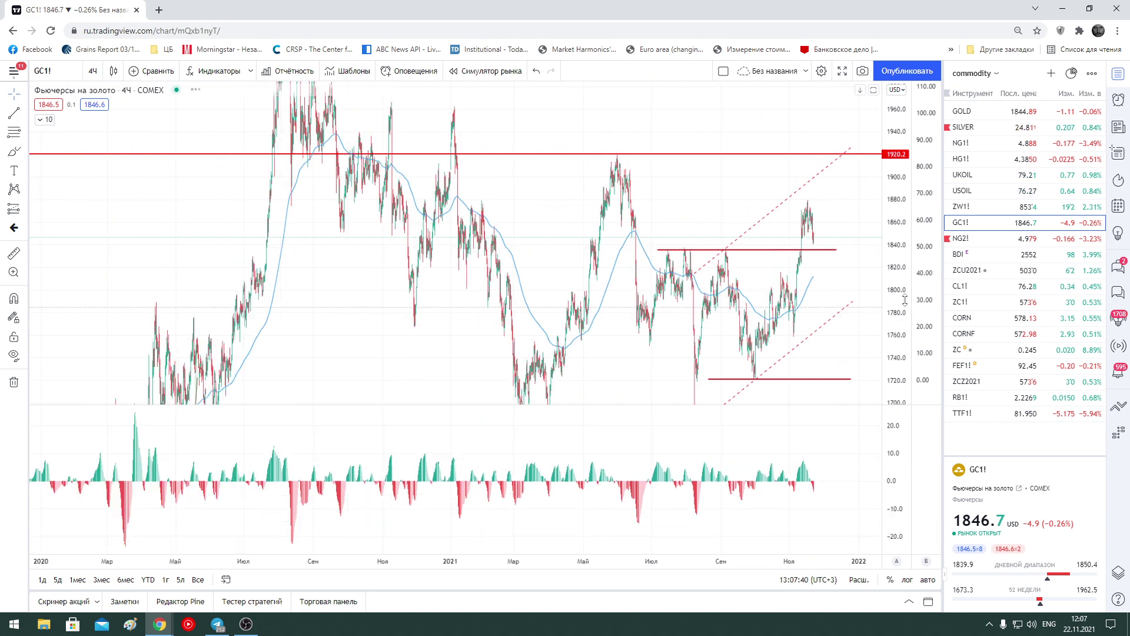
{"action": "double_click", "coordinate": [905, 300]}
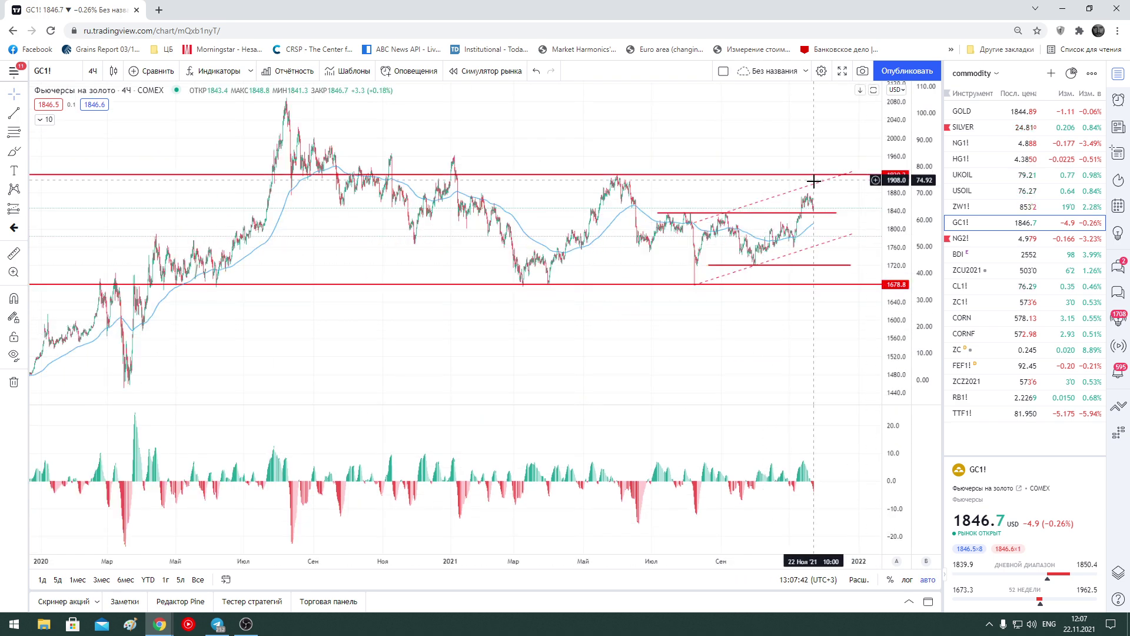
{"action": "left_click_drag", "start_coordinate": [661, 330], "coordinate": [585, 330]}
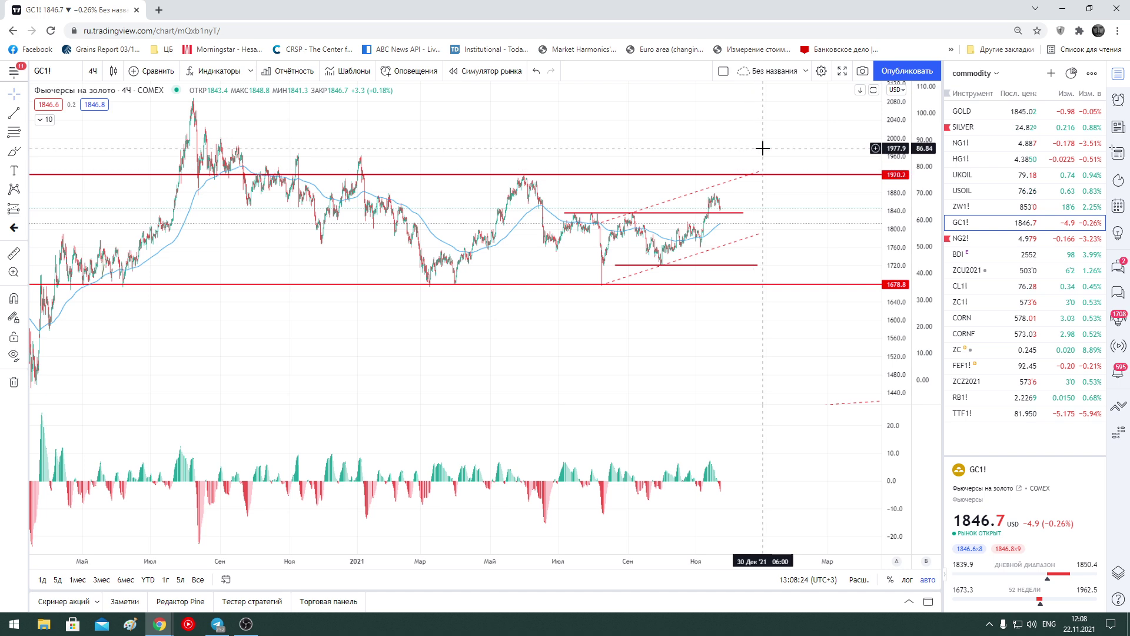
{"action": "left_click", "coordinate": [965, 127]}
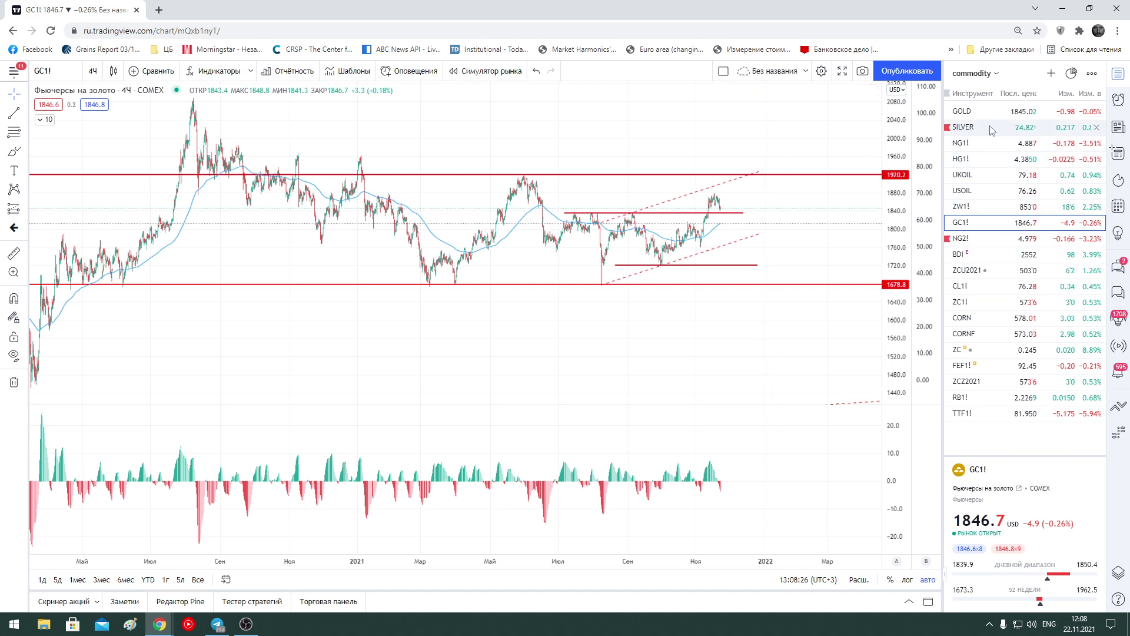
{"action": "scroll", "coordinate": [767, 327], "scroll_direction": "up", "scroll_amount": 2}
{"action": "scroll", "coordinate": [767, 326], "scroll_direction": "up", "scroll_amount": 2}
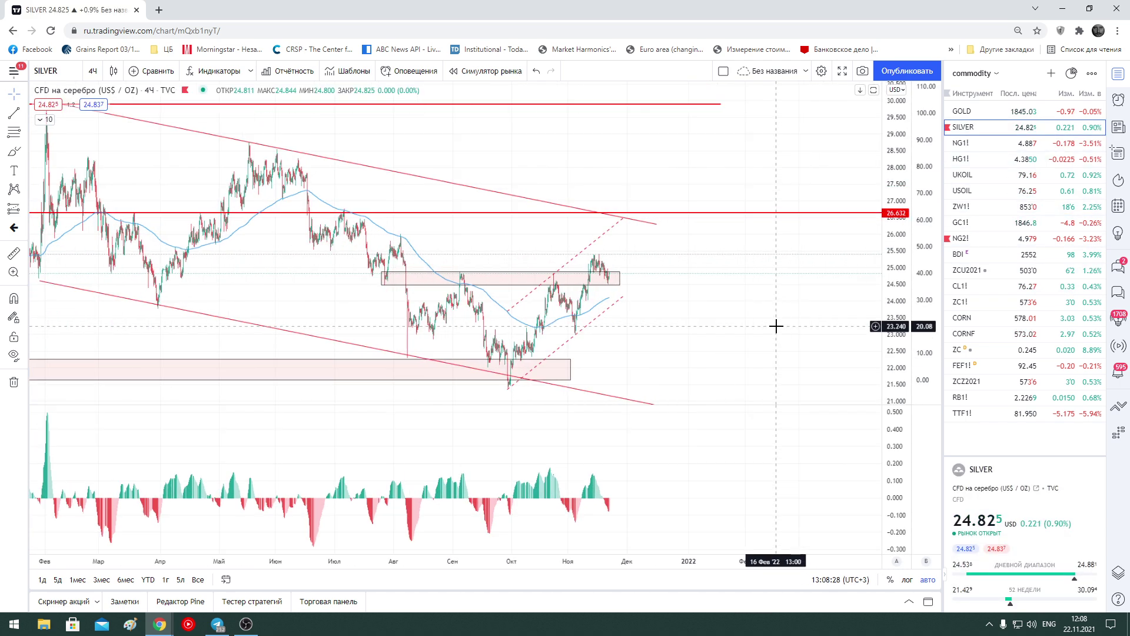
{"action": "scroll", "coordinate": [767, 327], "scroll_direction": "up", "scroll_amount": 2}
{"action": "scroll", "coordinate": [754, 325], "scroll_direction": "left", "scroll_amount": 3}
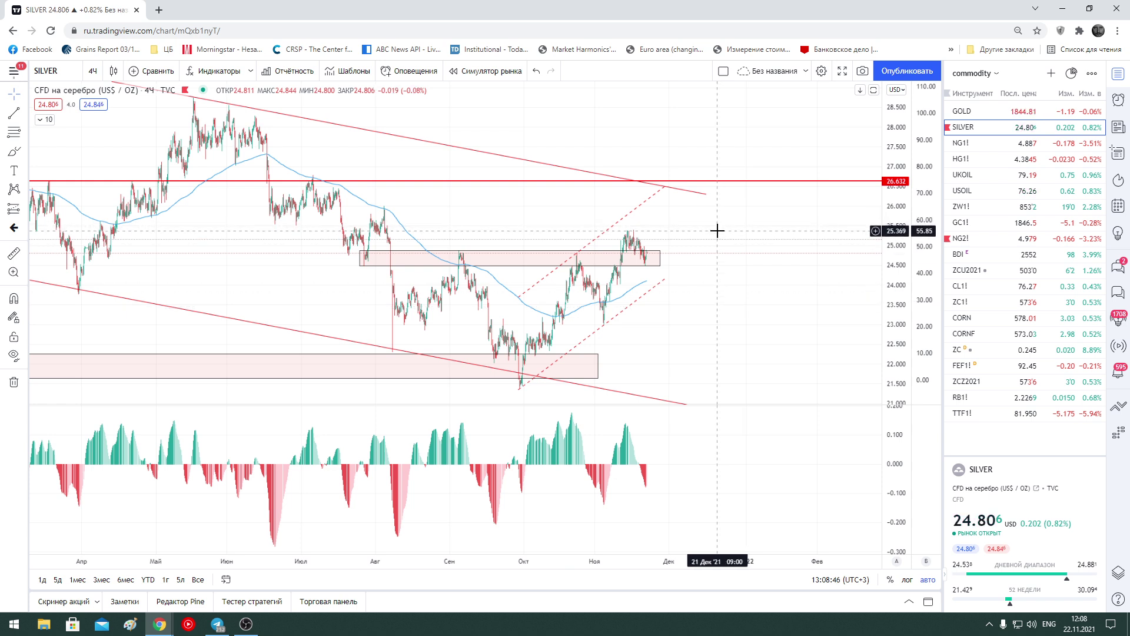
{"action": "left_click", "coordinate": [994, 229]}
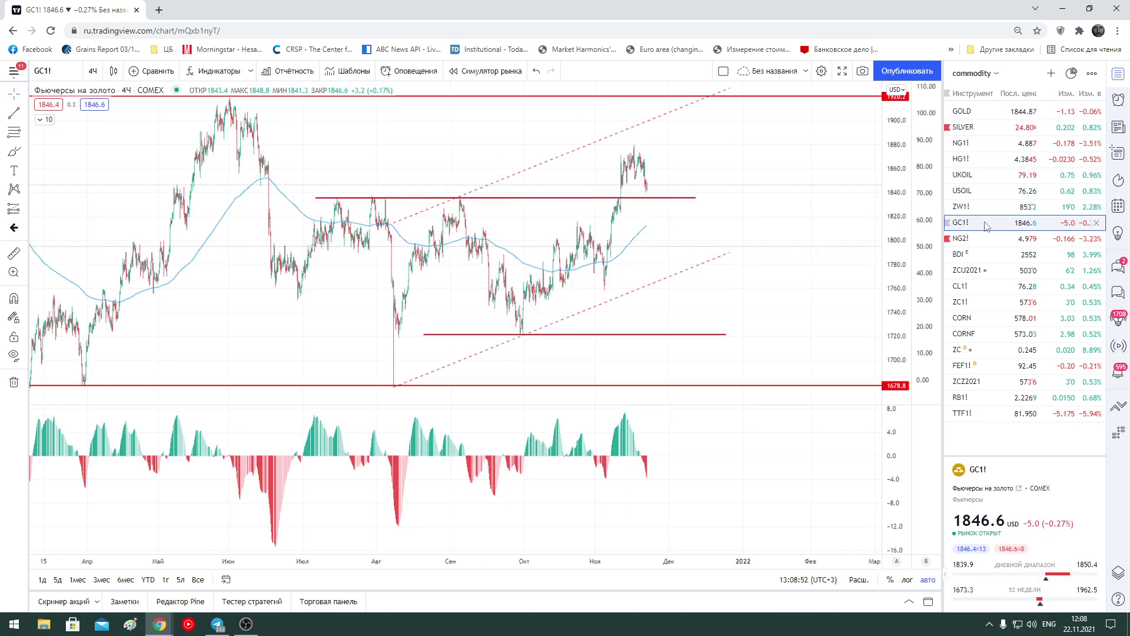
{"action": "left_click", "coordinate": [965, 207]}
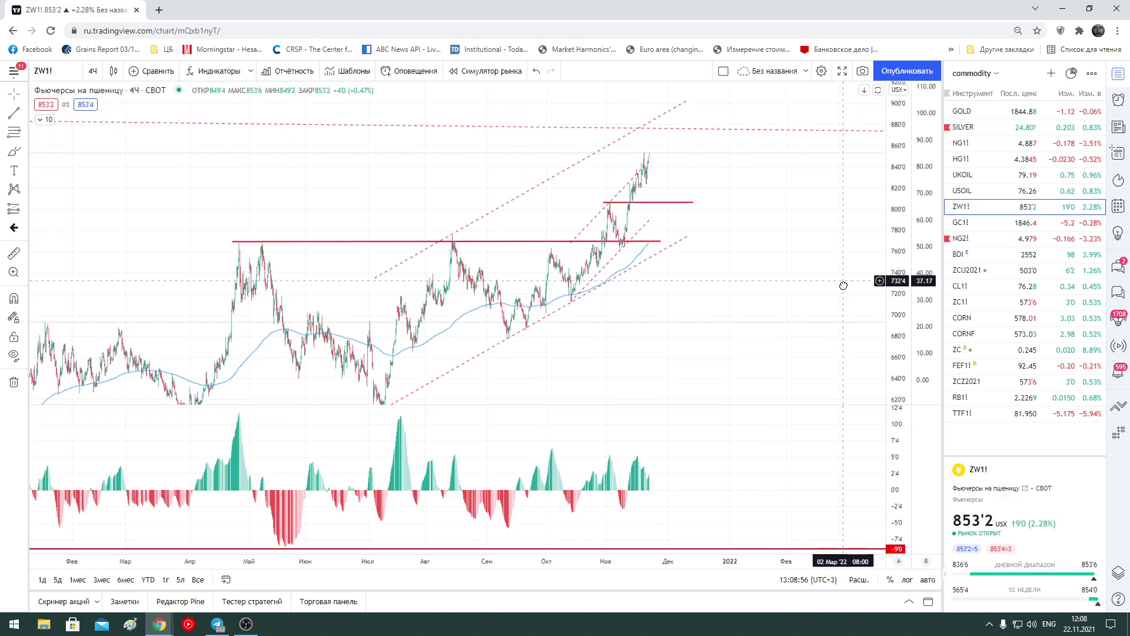
Zoom in on the ZW1! wheat chart and bring the August–November price history into view
{"action": "scroll", "coordinate": [779, 303], "scroll_direction": "up", "scroll_amount": 2}
{"action": "scroll", "coordinate": [779, 312], "scroll_direction": "up", "scroll_amount": 2}
{"action": "scroll", "coordinate": [779, 312], "scroll_direction": "up", "scroll_amount": 2}
{"action": "left_click_drag", "start_coordinate": [329, 318], "coordinate": [734, 326]}
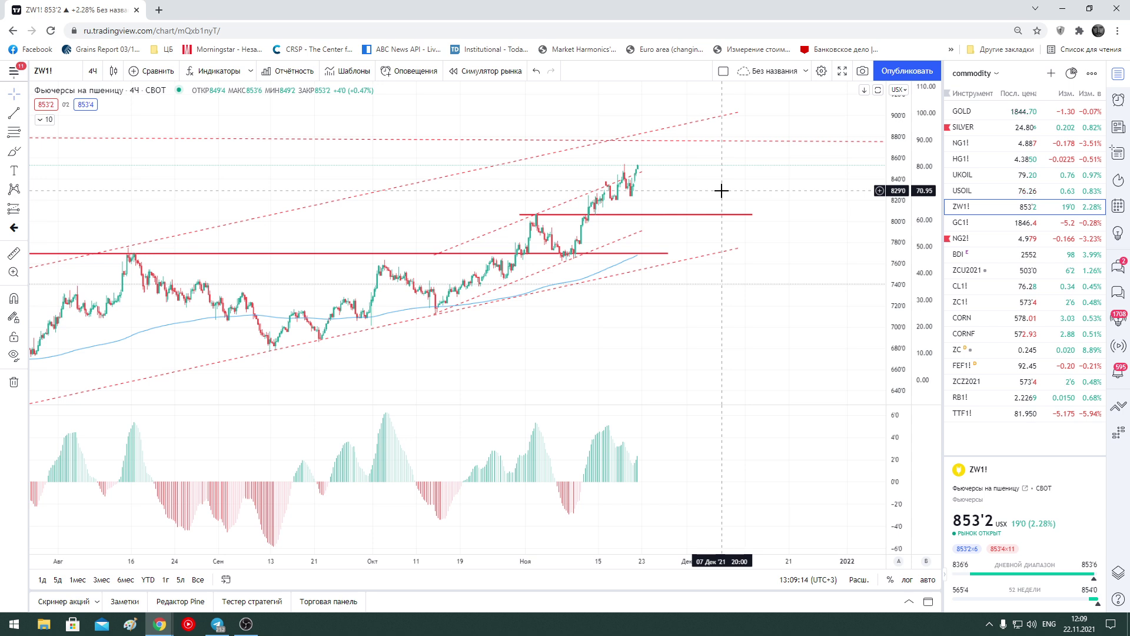
Change the wide outer channel's line style to solid and check the inner dashed channel
{"action": "left_click", "coordinate": [714, 251]}
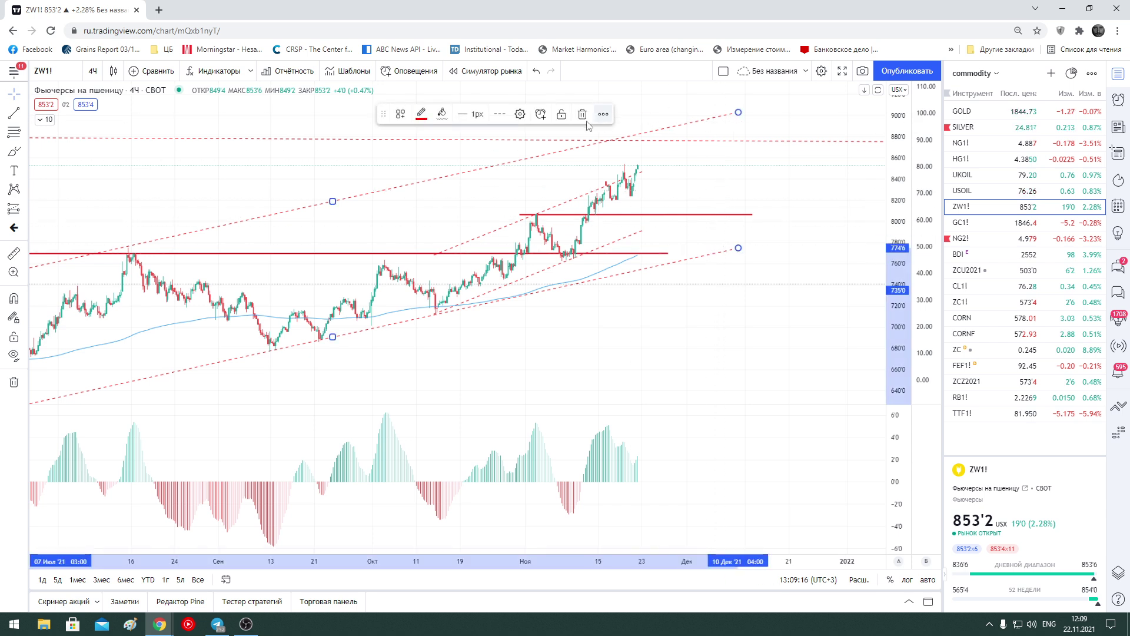
{"action": "left_click", "coordinate": [496, 115]}
{"action": "left_click", "coordinate": [518, 136]}
{"action": "left_click", "coordinate": [707, 177]}
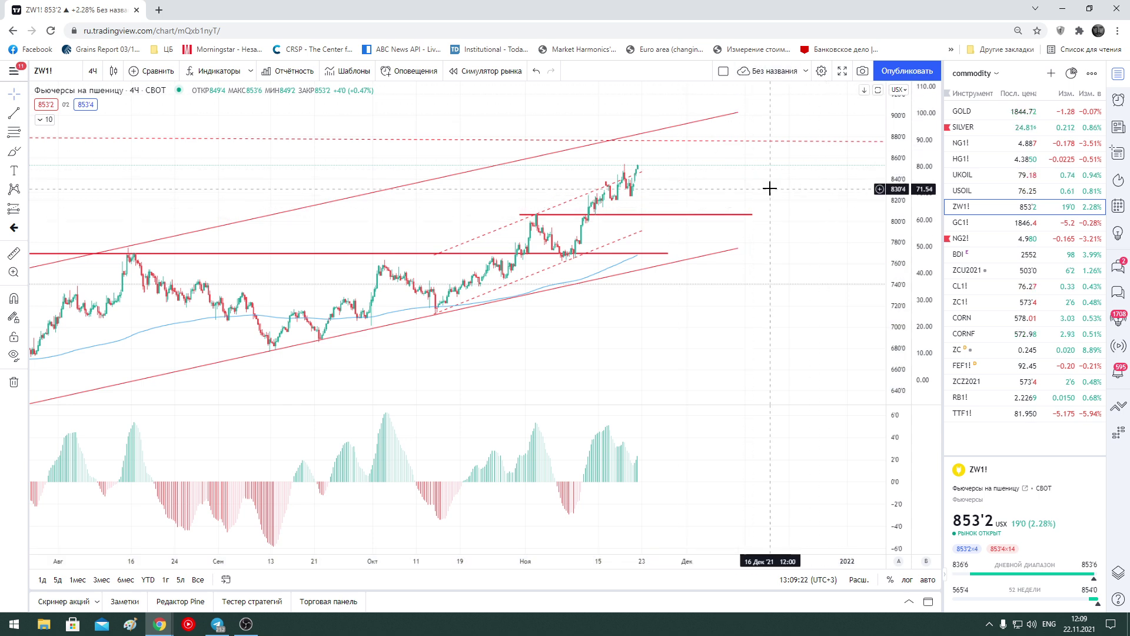
{"action": "left_click", "coordinate": [648, 231]}
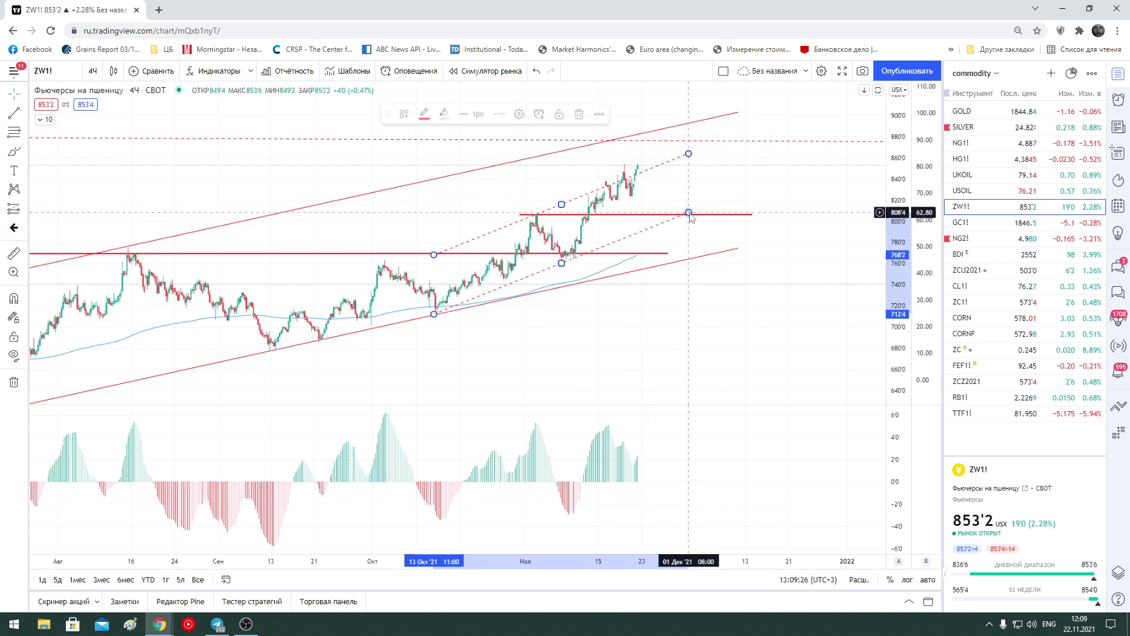
{"action": "left_click", "coordinate": [795, 198]}
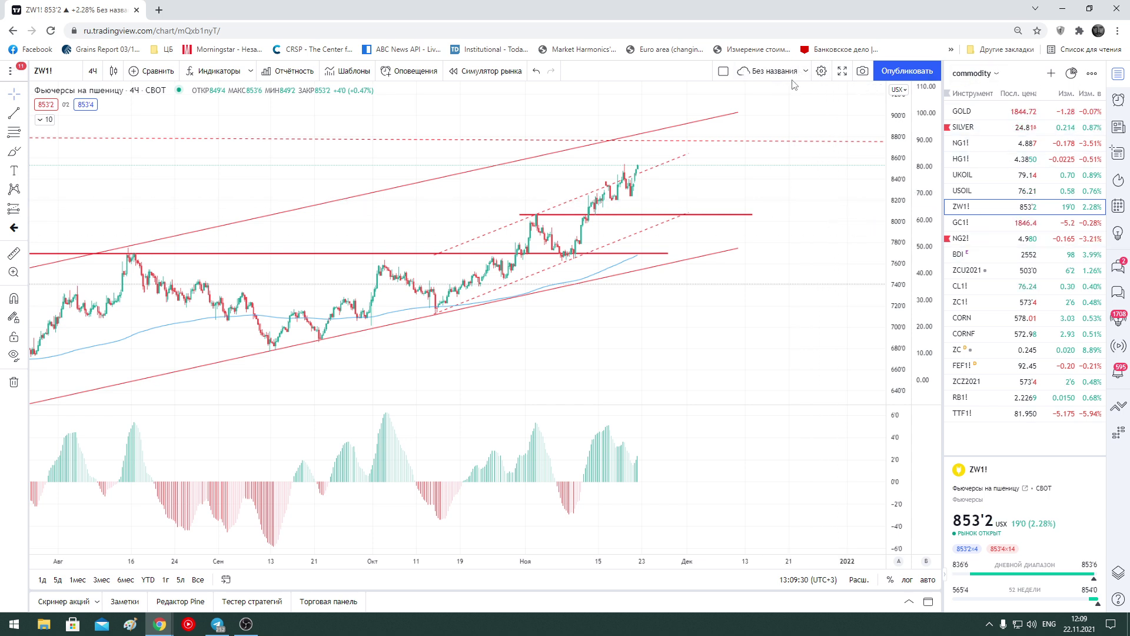
{"action": "left_click", "coordinate": [972, 73]}
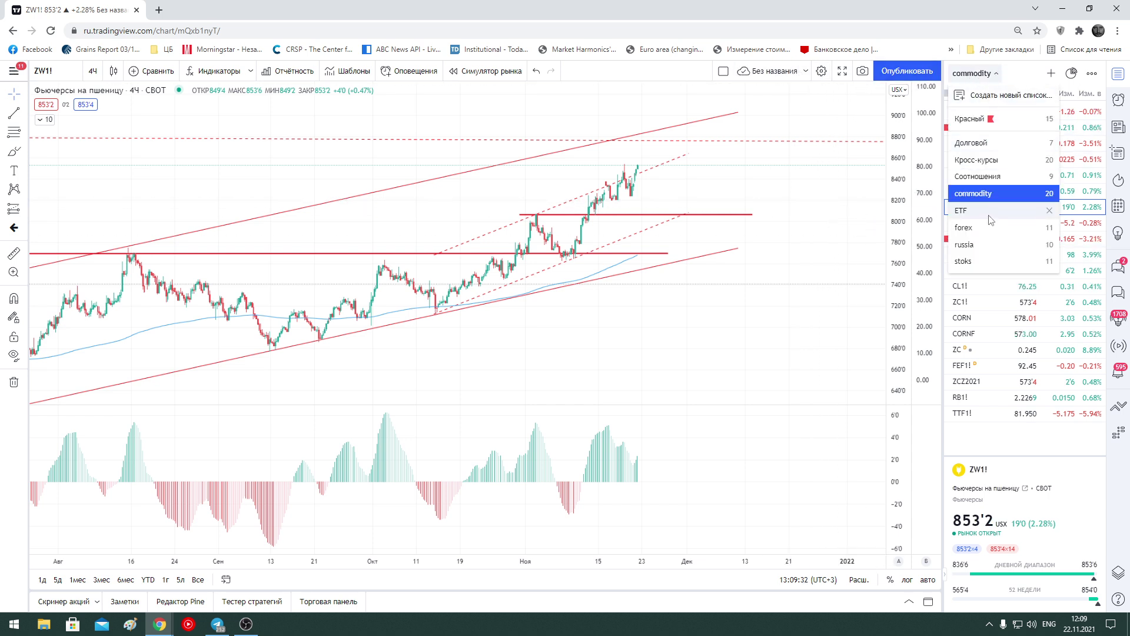
Open ES1! from the stoks watchlist and delete its pink 4626–4712 rectangle zone
{"action": "left_click", "coordinate": [978, 263]}
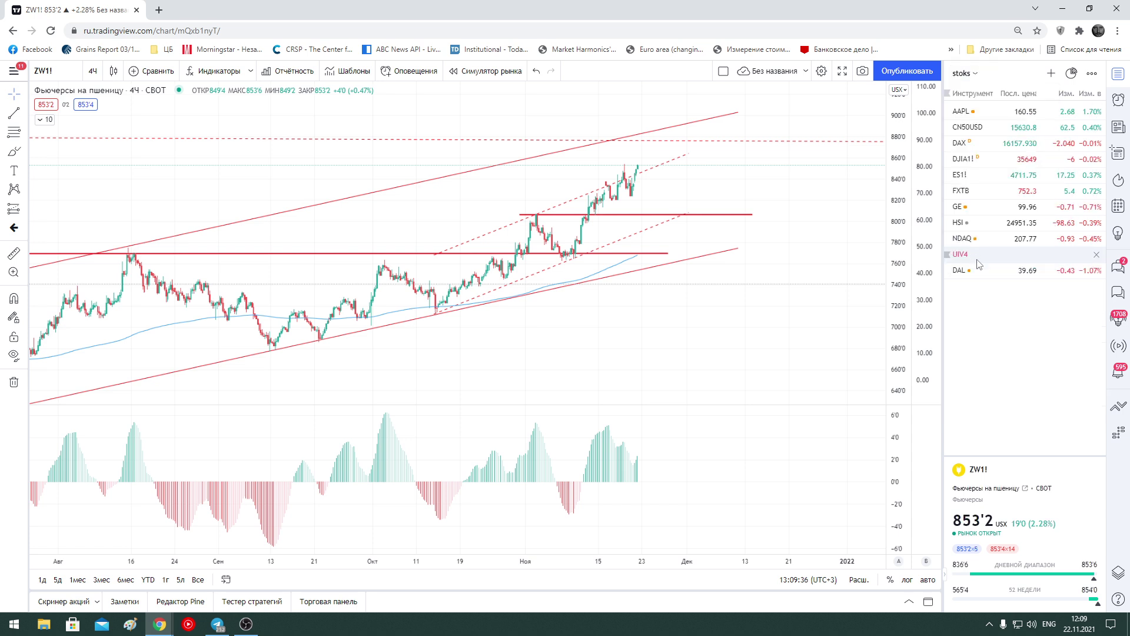
{"action": "left_click", "coordinate": [980, 175]}
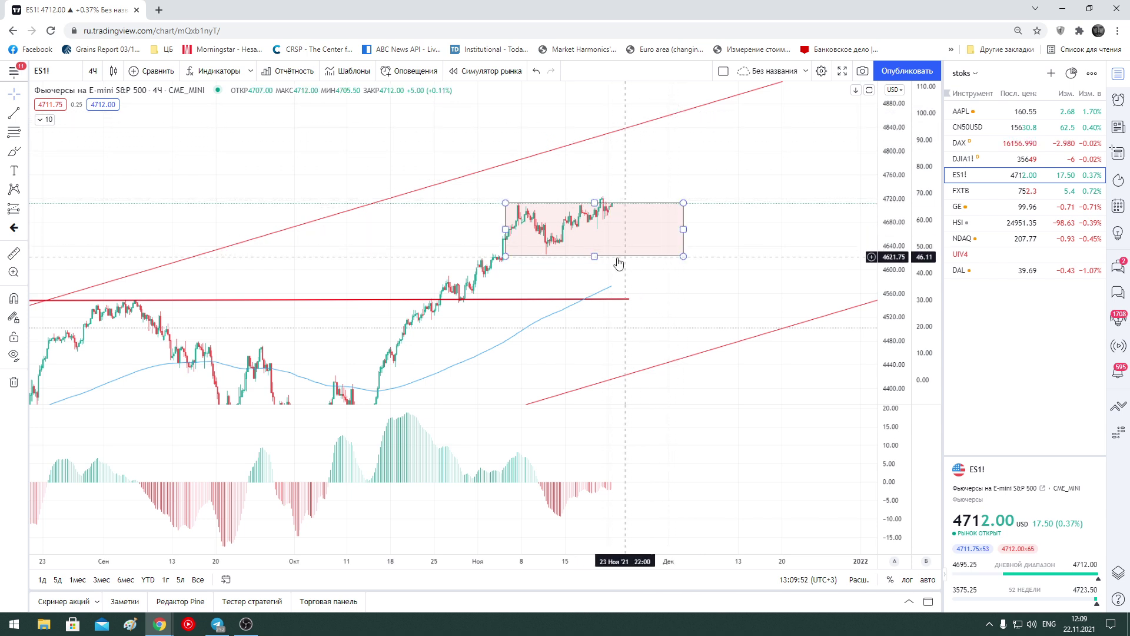
{"action": "left_click", "coordinate": [597, 253]}
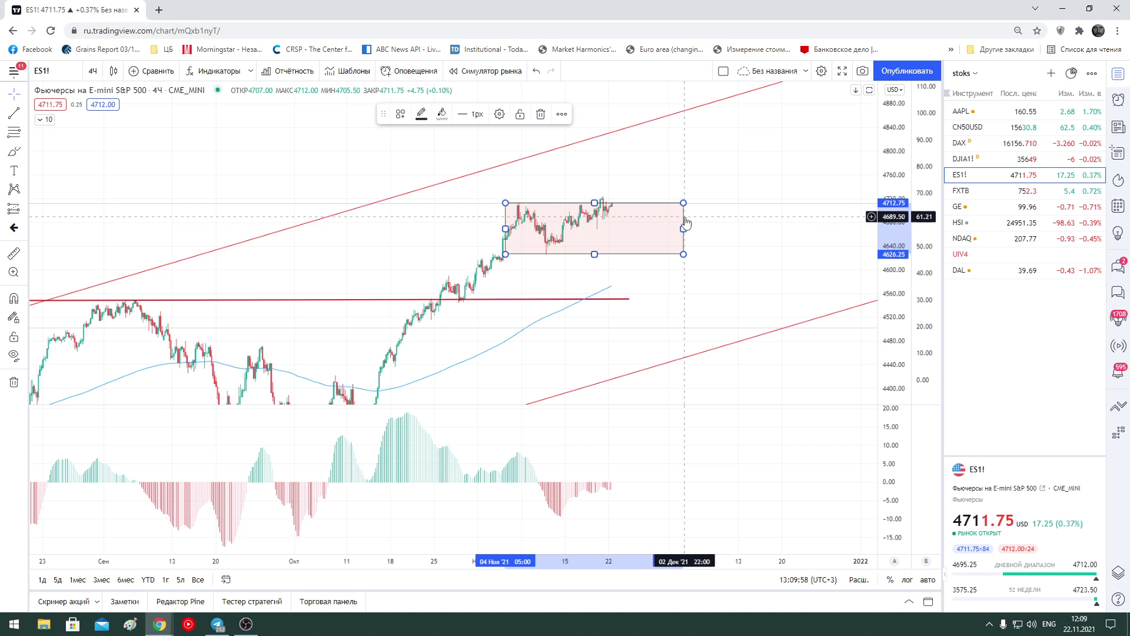
{"action": "key", "text": "Delete"}
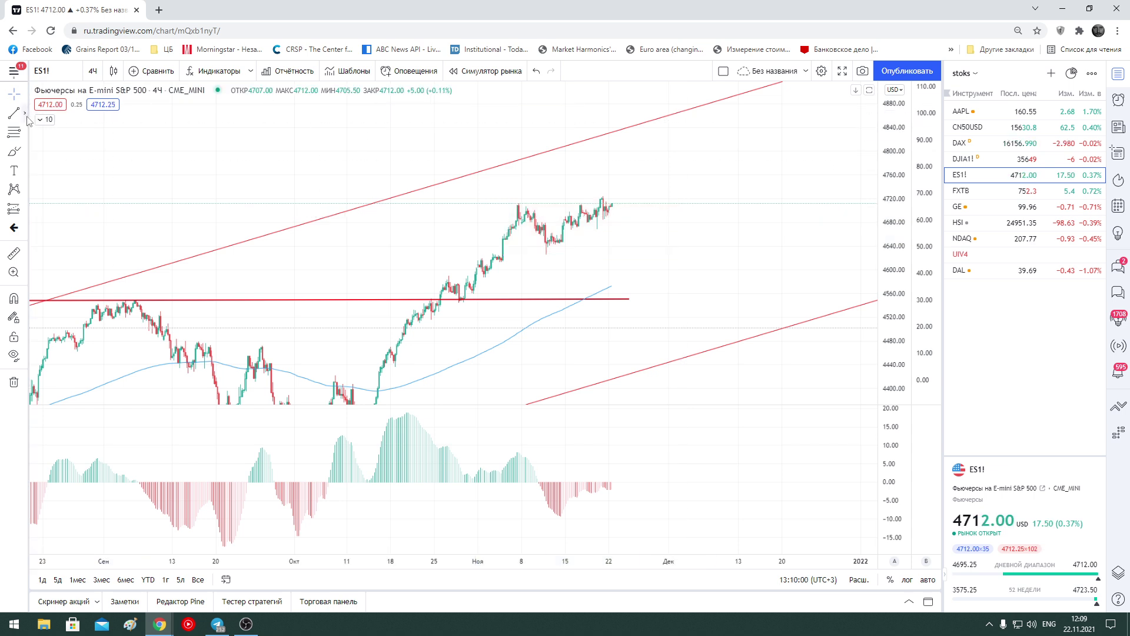
Draw a parallel channel on ES1! from the early-November high down below the recent lows
{"action": "left_click", "coordinate": [24, 118]}
{"action": "left_click", "coordinate": [83, 325]}
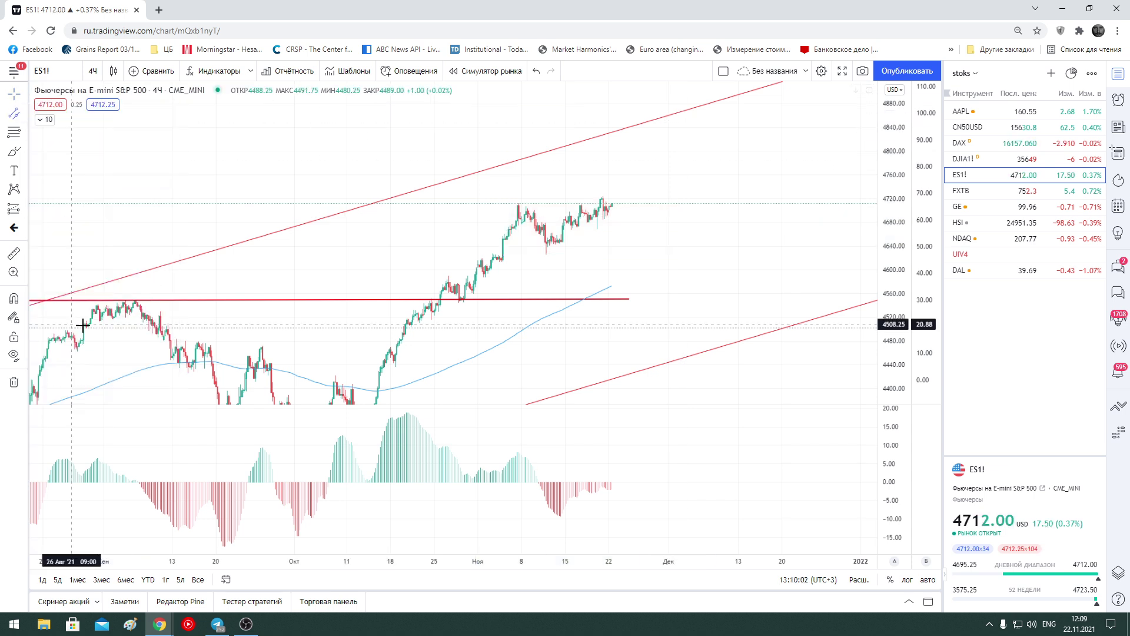
{"action": "left_click", "coordinate": [506, 204]}
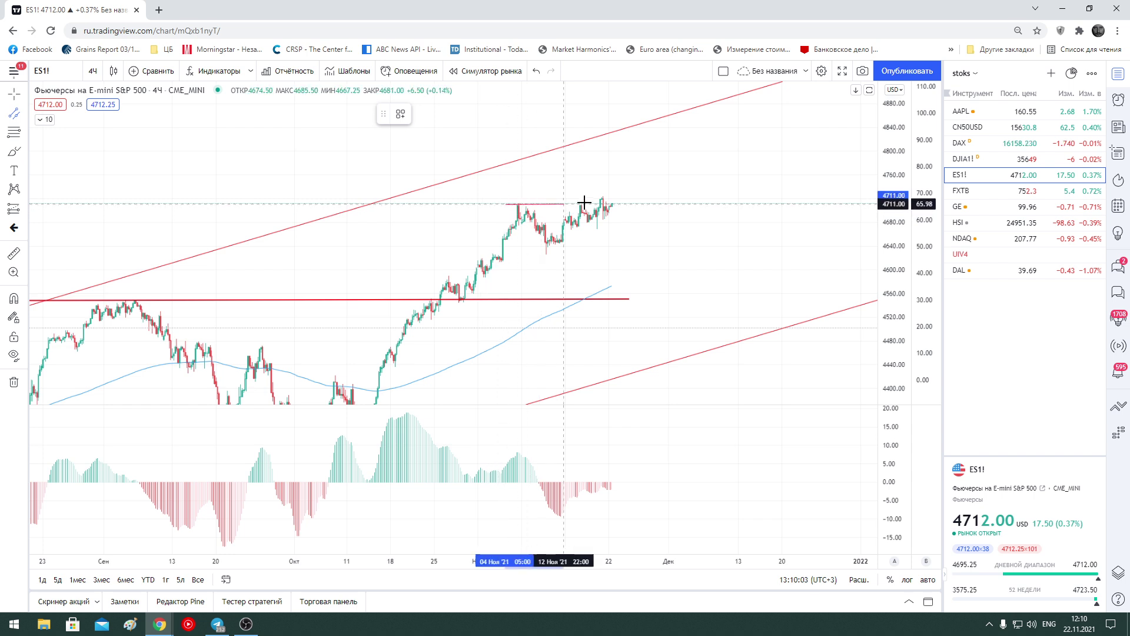
{"action": "left_click", "coordinate": [654, 191]}
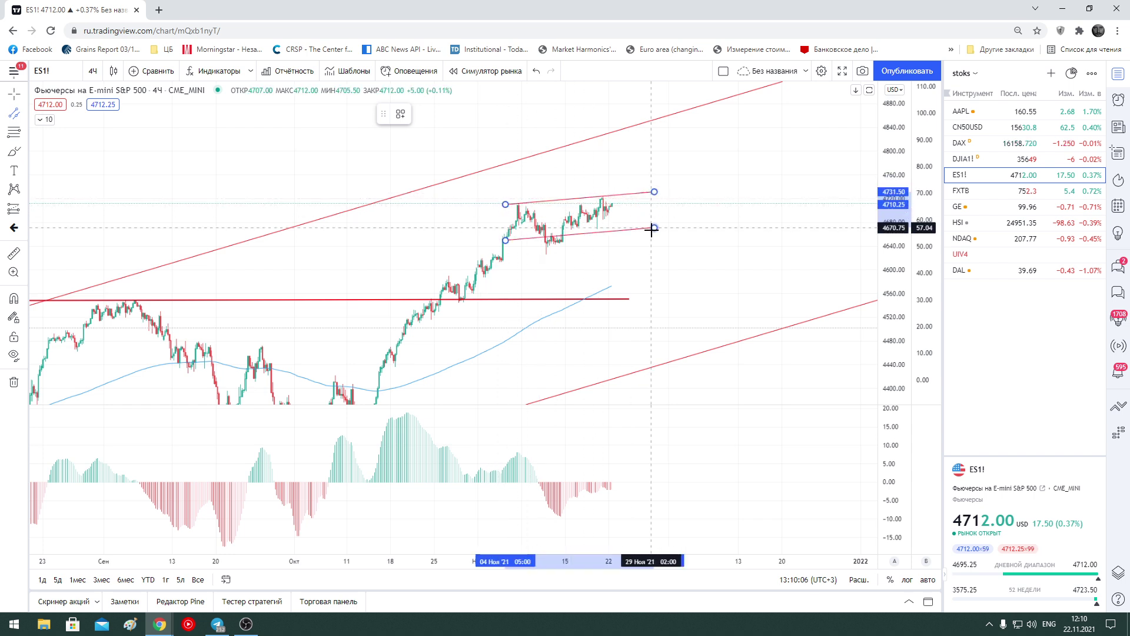
{"action": "left_click", "coordinate": [654, 244]}
{"action": "left_click", "coordinate": [595, 274]}
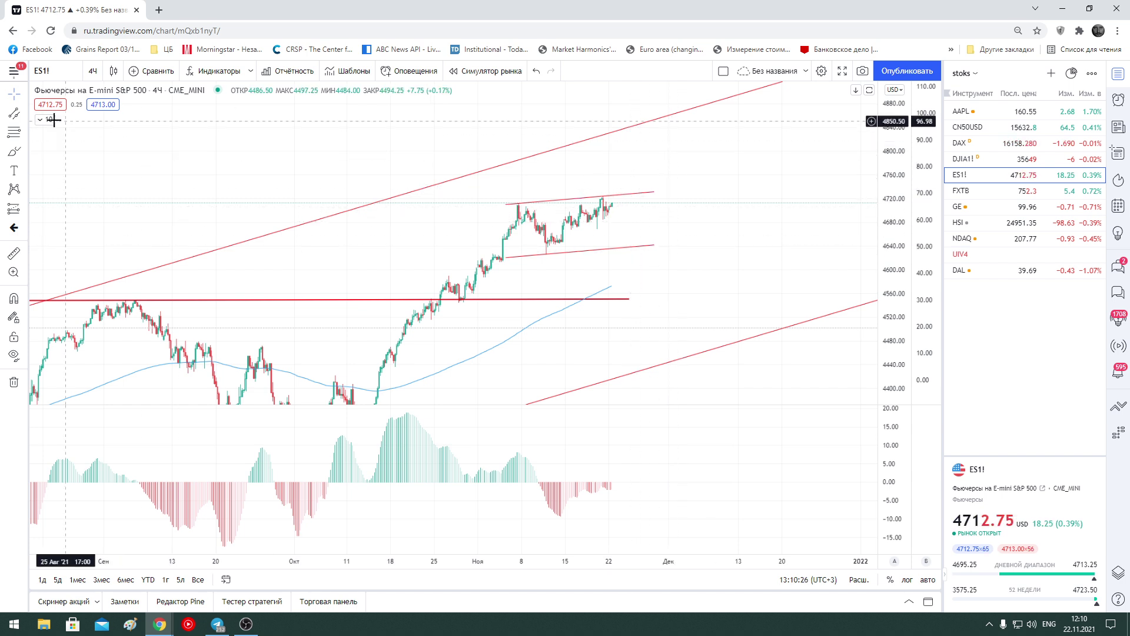
Draw a horizontal trend line near 4711 across the November highs to about 1 December
{"action": "left_click", "coordinate": [25, 115]}
{"action": "left_click", "coordinate": [53, 111]}
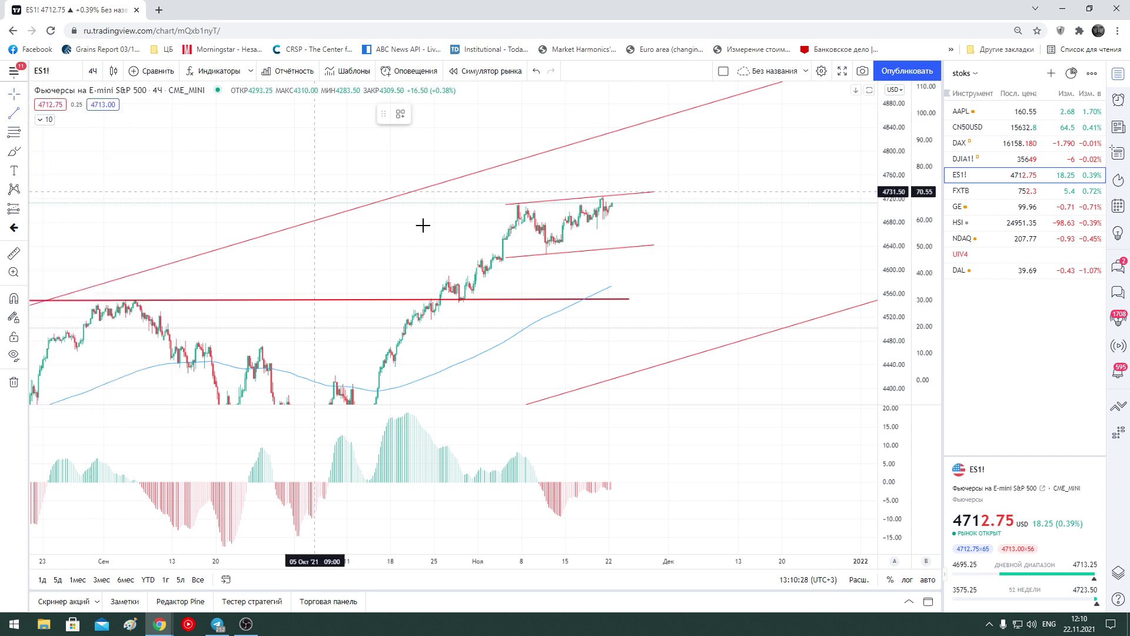
{"action": "left_click", "coordinate": [502, 204]}
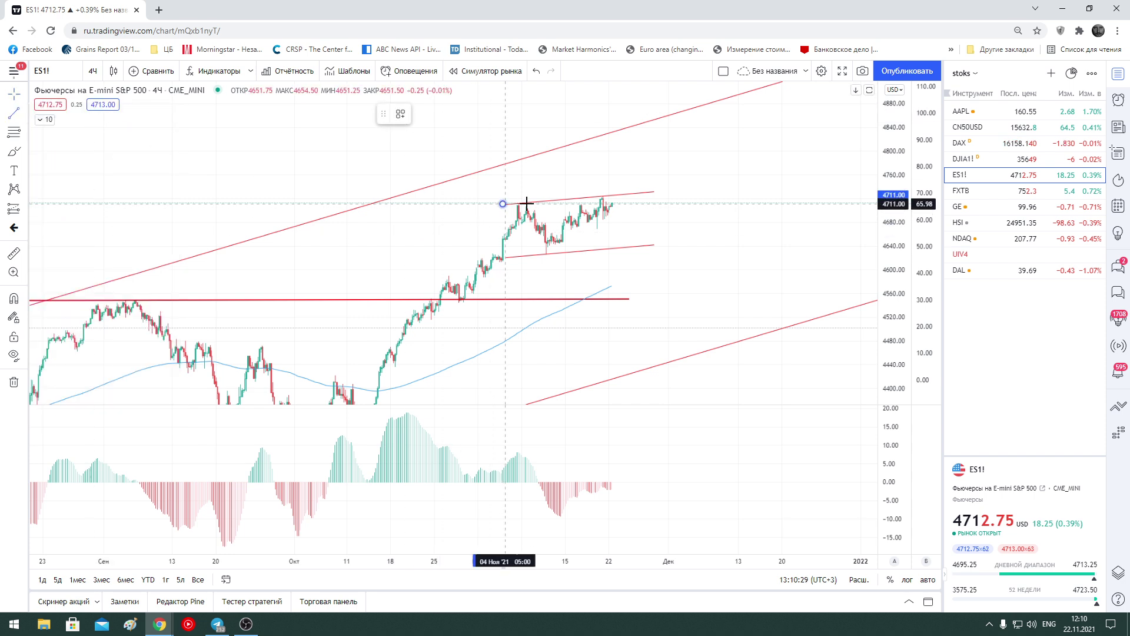
{"action": "left_click", "coordinate": [676, 204]}
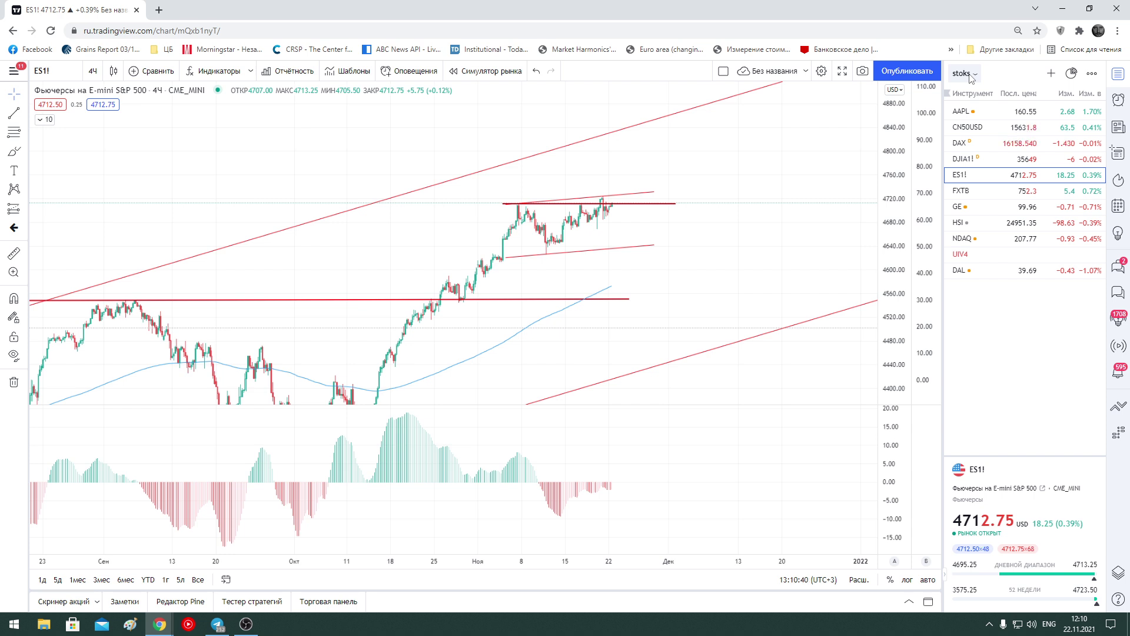
{"action": "left_click", "coordinate": [965, 74]}
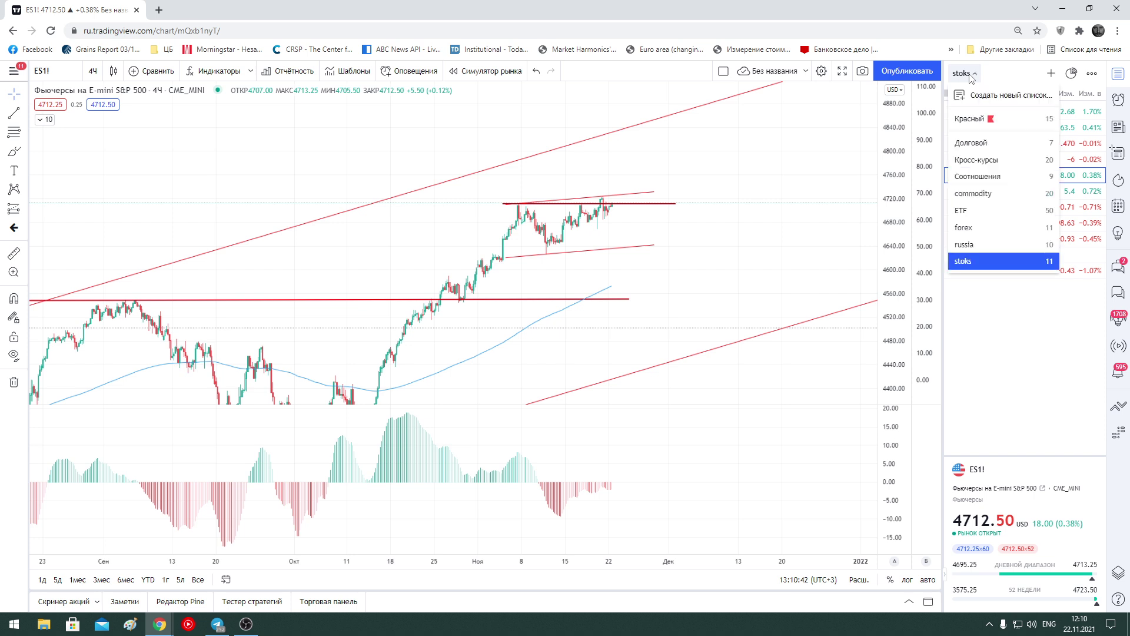
Open US10Y from the Долговой watchlist and mark a level line at the November high near 1.65
{"action": "left_click", "coordinate": [1000, 261]}
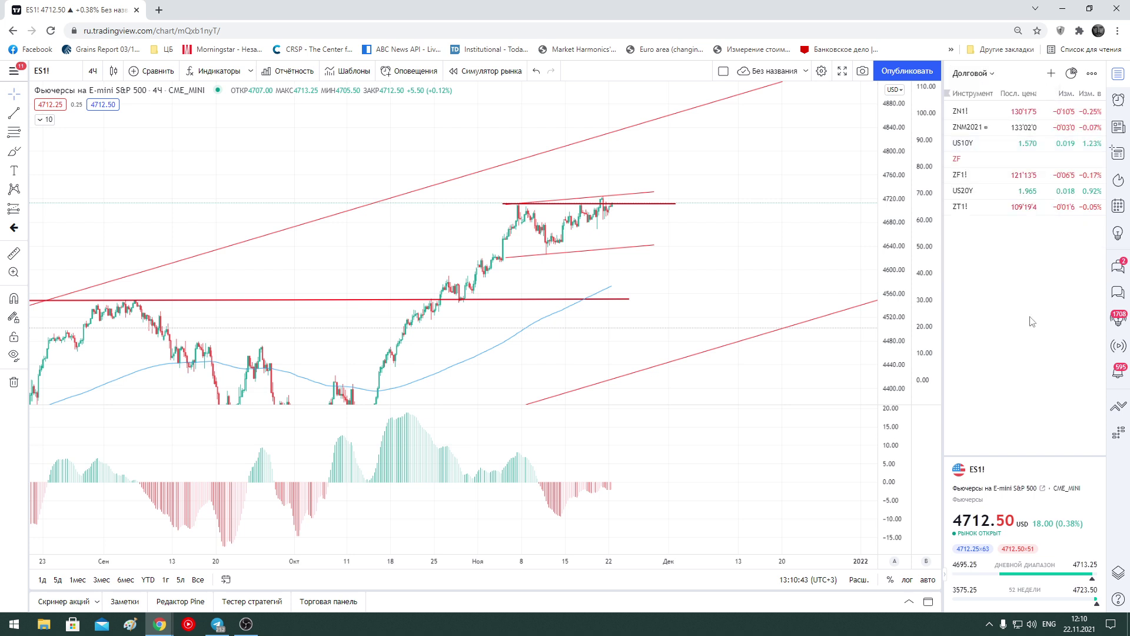
{"action": "left_click", "coordinate": [1001, 143]}
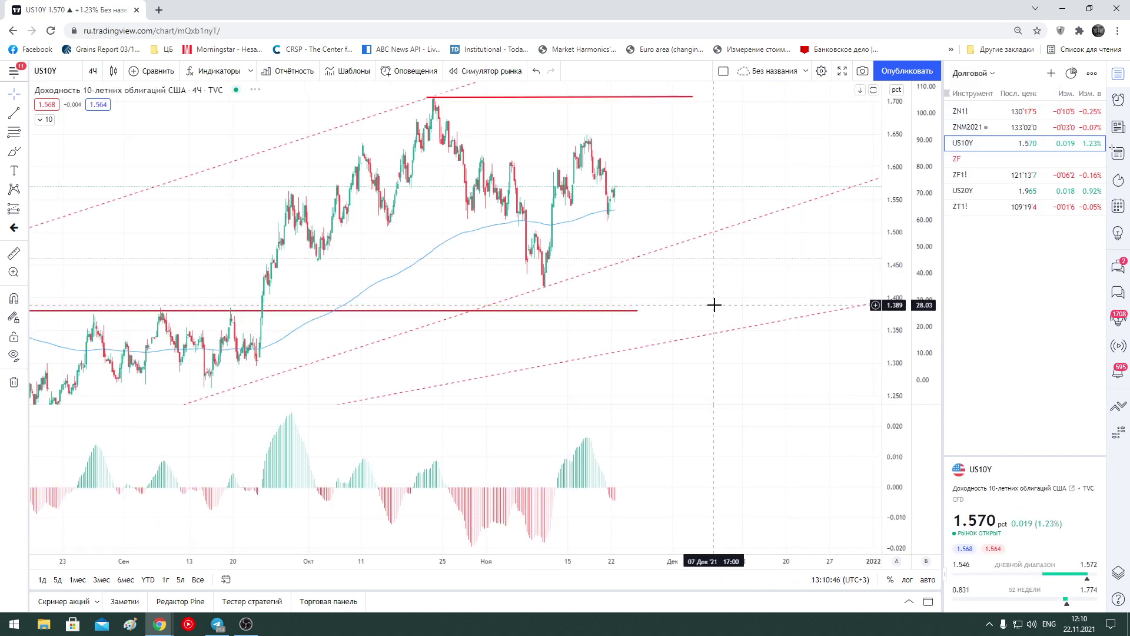
{"action": "left_click_drag", "start_coordinate": [888, 155], "coordinate": [797, 177]}
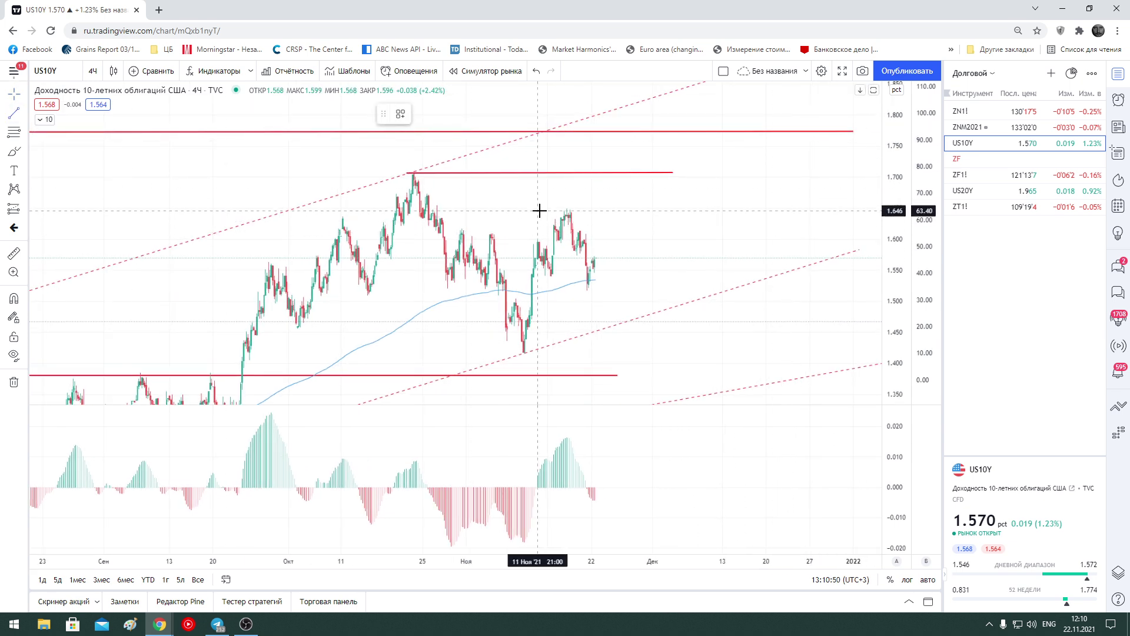
{"action": "left_click", "coordinate": [543, 208]}
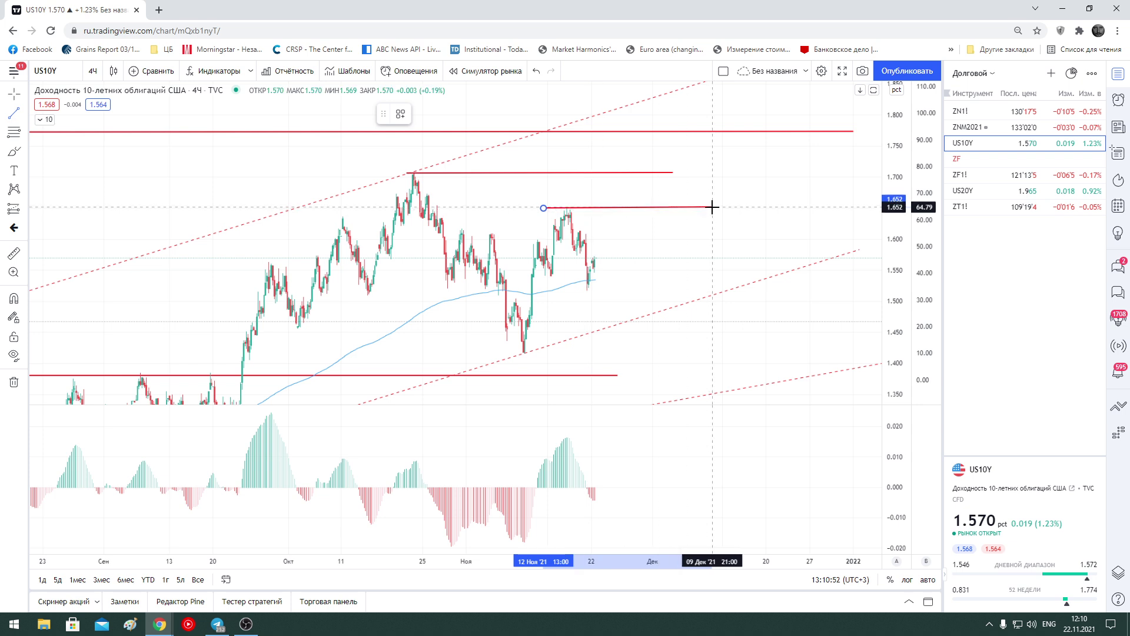
{"action": "left_click", "coordinate": [712, 208]}
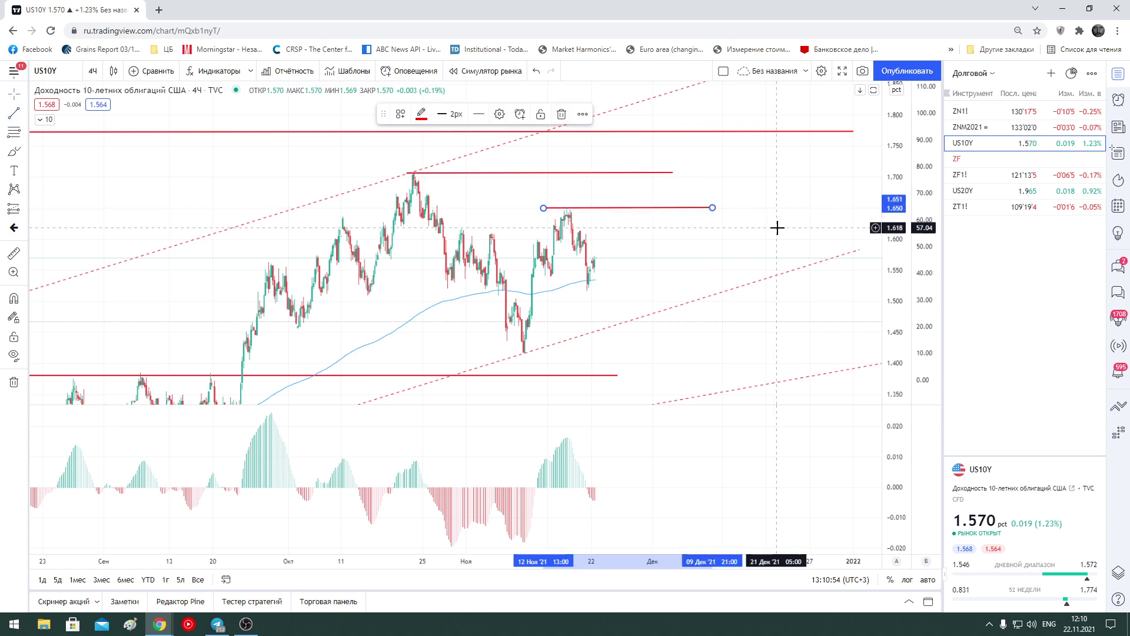
Draw a dashed rising parallel channel on US10Y from the November low over the recent highs
{"action": "left_click", "coordinate": [25, 113]}
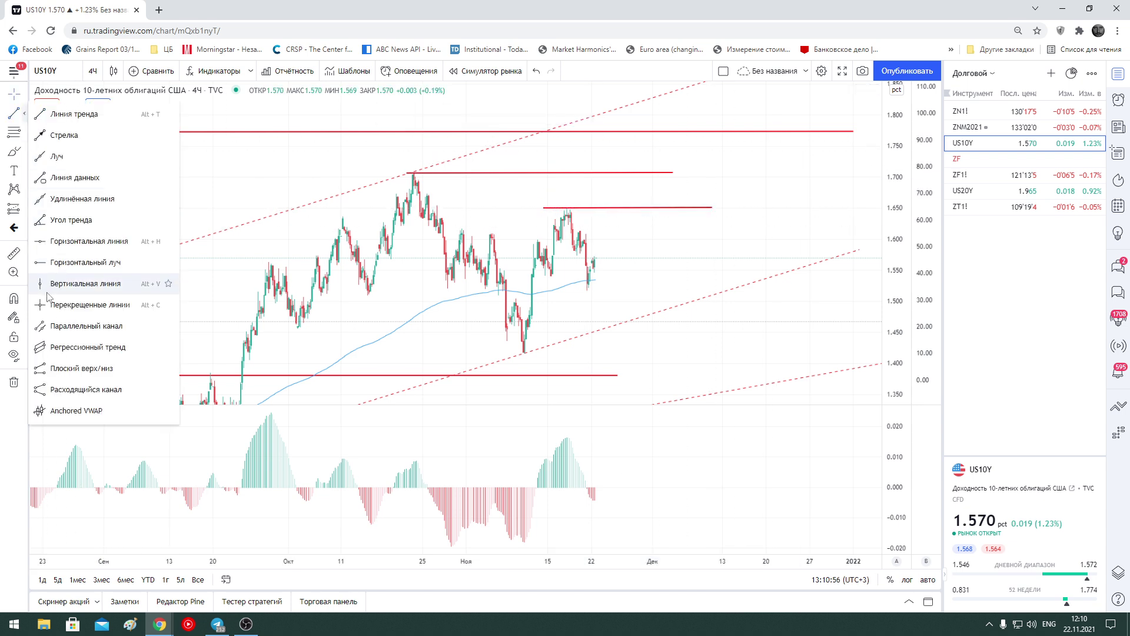
{"action": "left_click", "coordinate": [59, 326]}
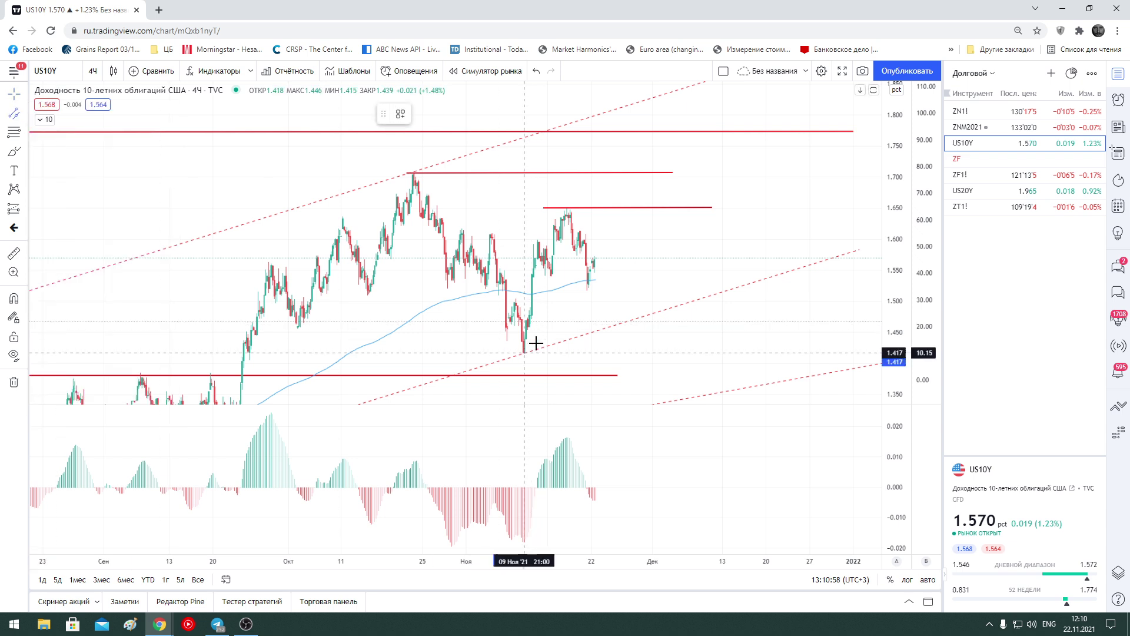
{"action": "left_click", "coordinate": [536, 342]}
{"action": "left_click", "coordinate": [674, 205]}
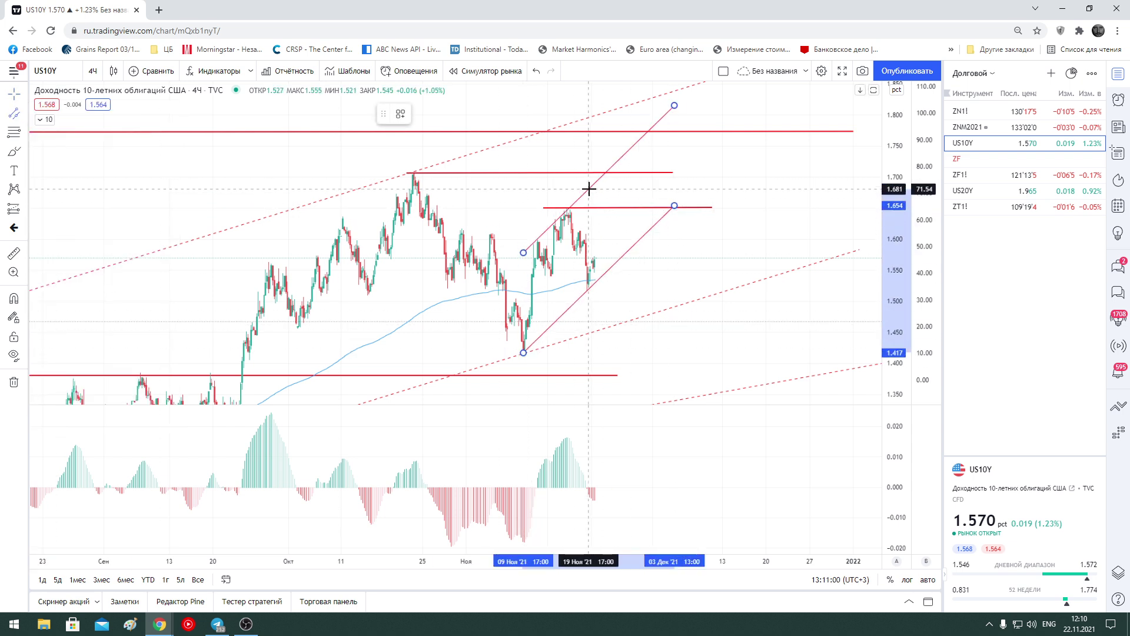
{"action": "left_click", "coordinate": [588, 186]}
{"action": "left_click", "coordinate": [500, 115]}
{"action": "left_click", "coordinate": [530, 154]}
{"action": "left_click", "coordinate": [687, 254]}
Zoom out and pan to the yield's longer history, then open the US20Y chart
{"action": "scroll", "coordinate": [729, 263], "scroll_direction": "down", "scroll_amount": 5}
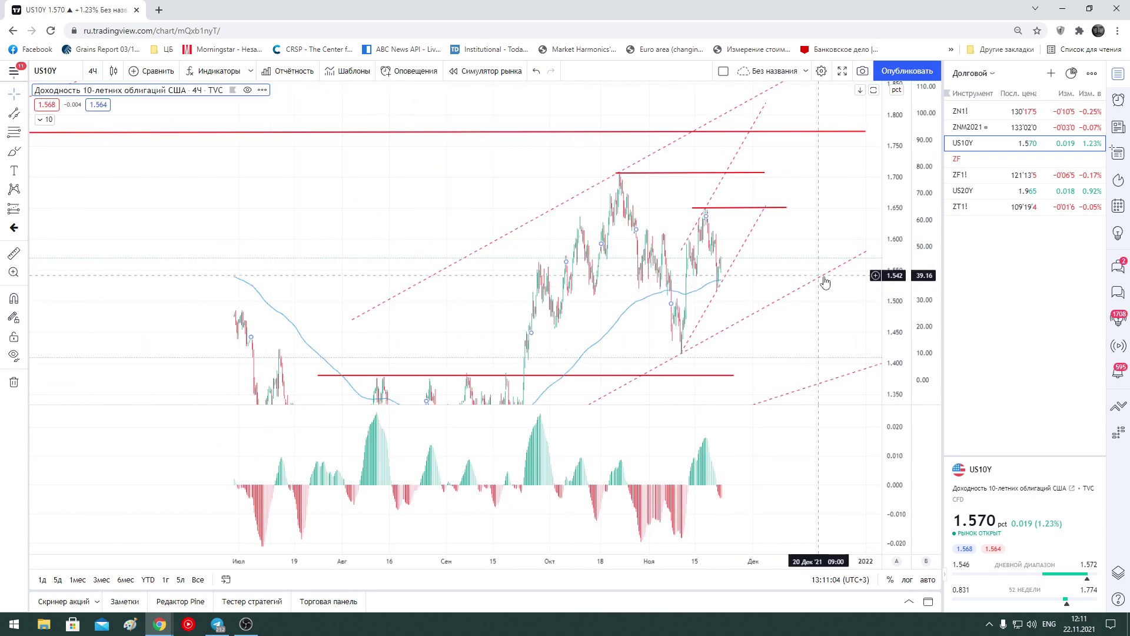
{"action": "scroll", "coordinate": [825, 281], "scroll_direction": "down", "scroll_amount": 3}
{"action": "scroll", "coordinate": [897, 262], "scroll_direction": "down", "scroll_amount": 2}
{"action": "scroll", "coordinate": [890, 276], "scroll_direction": "down", "scroll_amount": 2}
{"action": "scroll", "coordinate": [883, 289], "scroll_direction": "down", "scroll_amount": 2}
{"action": "scroll", "coordinate": [877, 301], "scroll_direction": "down", "scroll_amount": 2}
{"action": "scroll", "coordinate": [877, 303], "scroll_direction": "down", "scroll_amount": 2}
{"action": "mouse_move", "coordinate": [894, 259]}
{"action": "left_mouse_down"}
{"action": "mouse_move", "coordinate": [894, 223]}
{"action": "mouse_move", "coordinate": [696, 368]}
{"action": "left_mouse_up"}
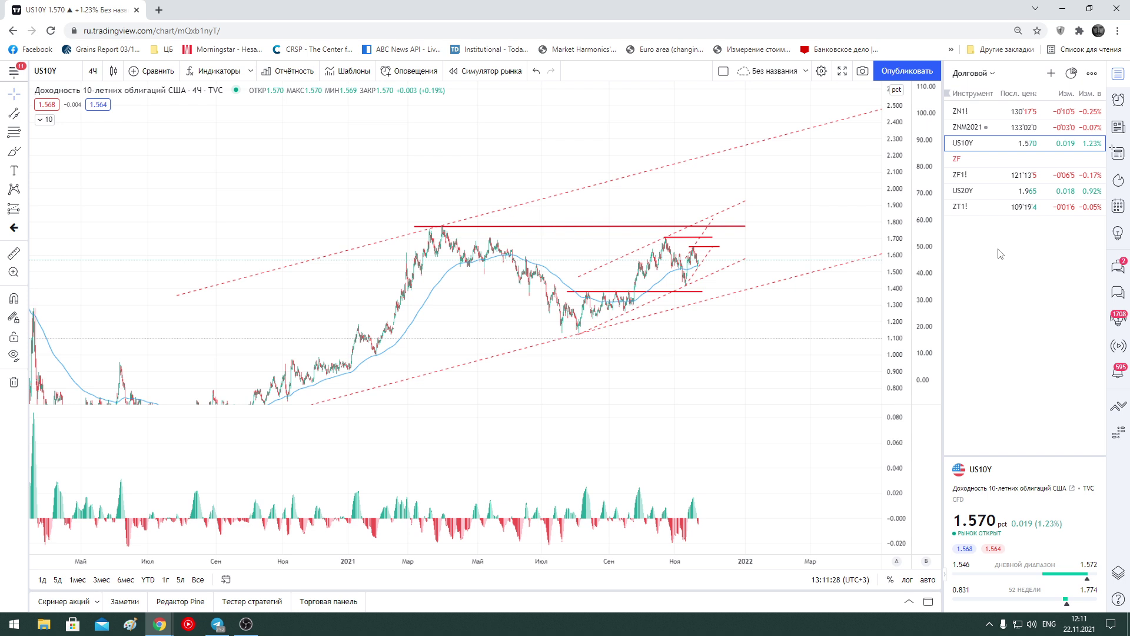
{"action": "left_click", "coordinate": [995, 191]}
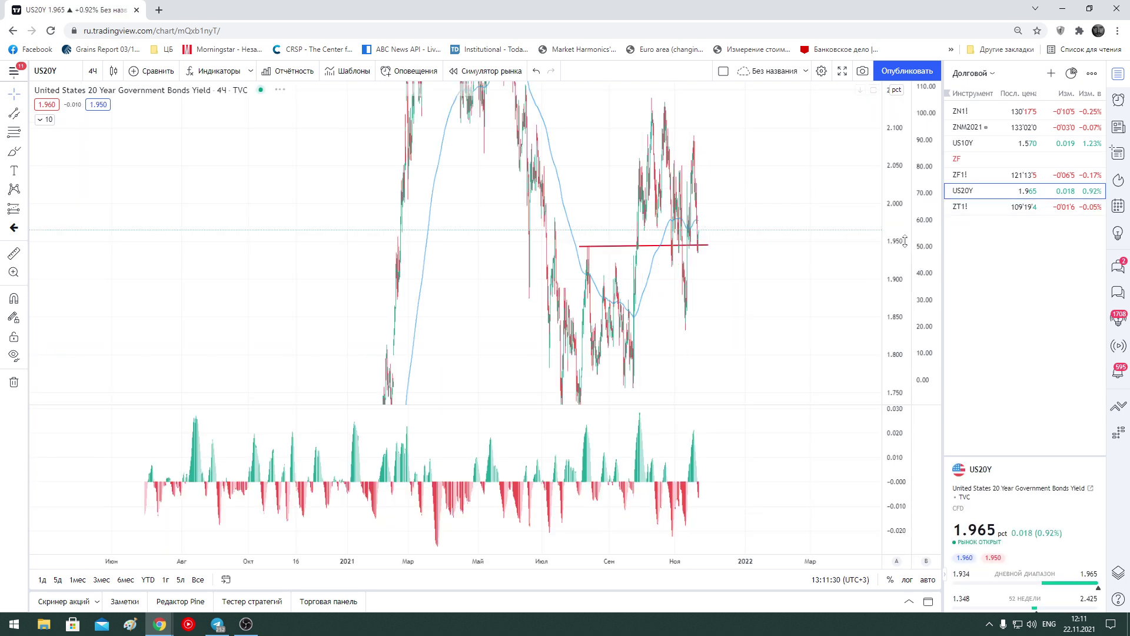
Draw level lines on US20Y at the November high near 2.09 and the October high
{"action": "scroll", "coordinate": [806, 287], "scroll_direction": "up", "scroll_amount": 2}
{"action": "scroll", "coordinate": [805, 288], "scroll_direction": "up", "scroll_amount": 2}
{"action": "scroll", "coordinate": [805, 288], "scroll_direction": "up", "scroll_amount": 2}
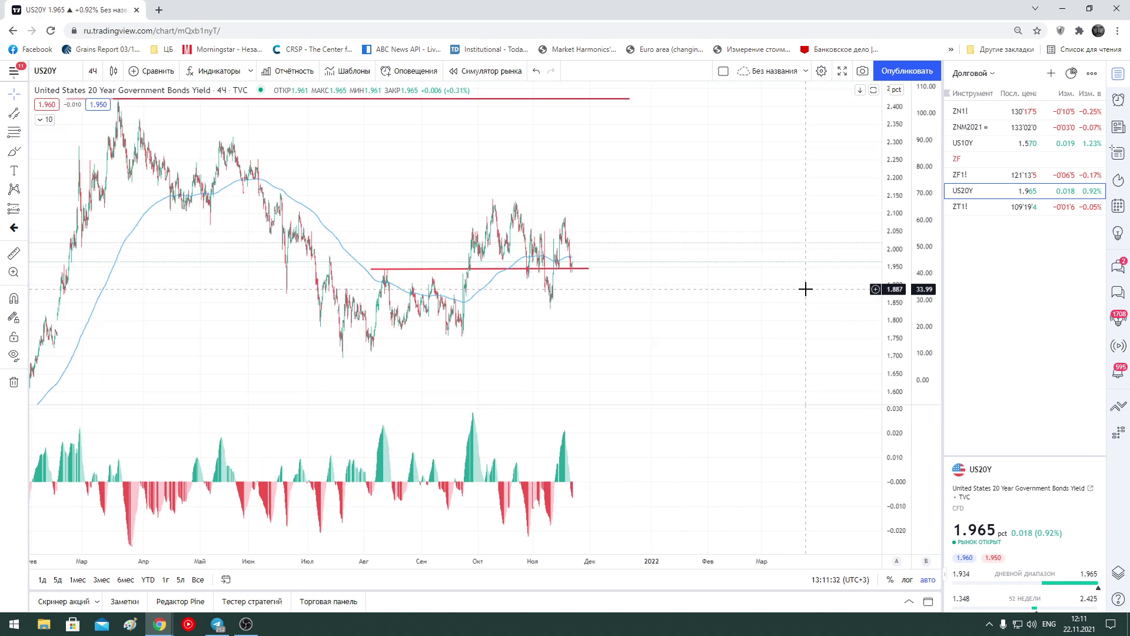
{"action": "scroll", "coordinate": [391, 187], "scroll_direction": "down", "scroll_amount": 2}
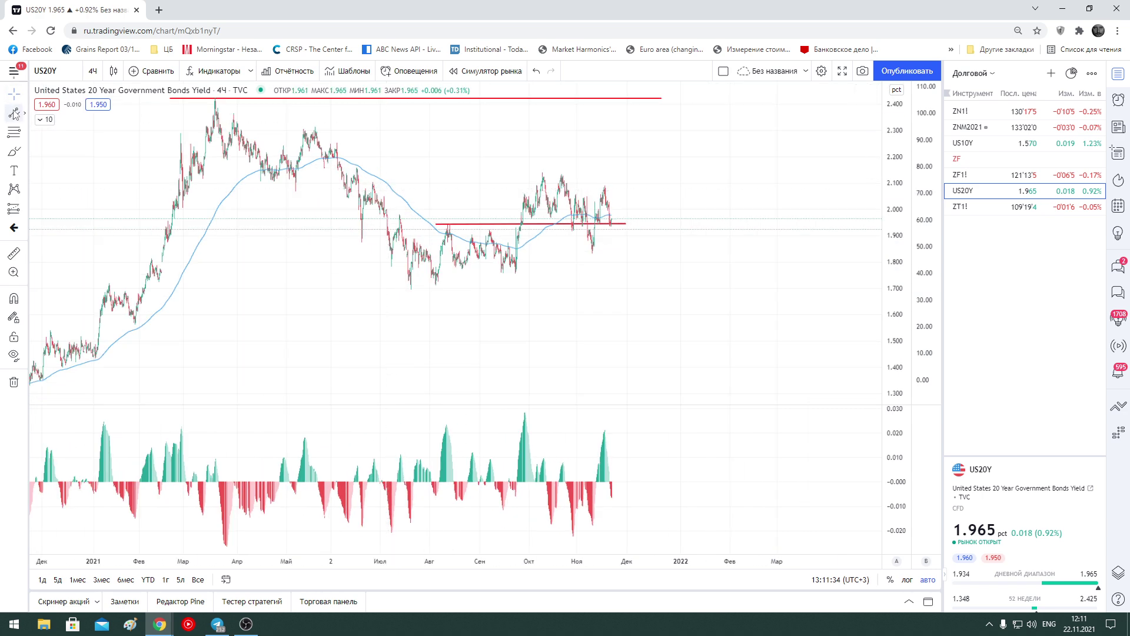
{"action": "left_click", "coordinate": [25, 114]}
{"action": "left_click", "coordinate": [71, 115]}
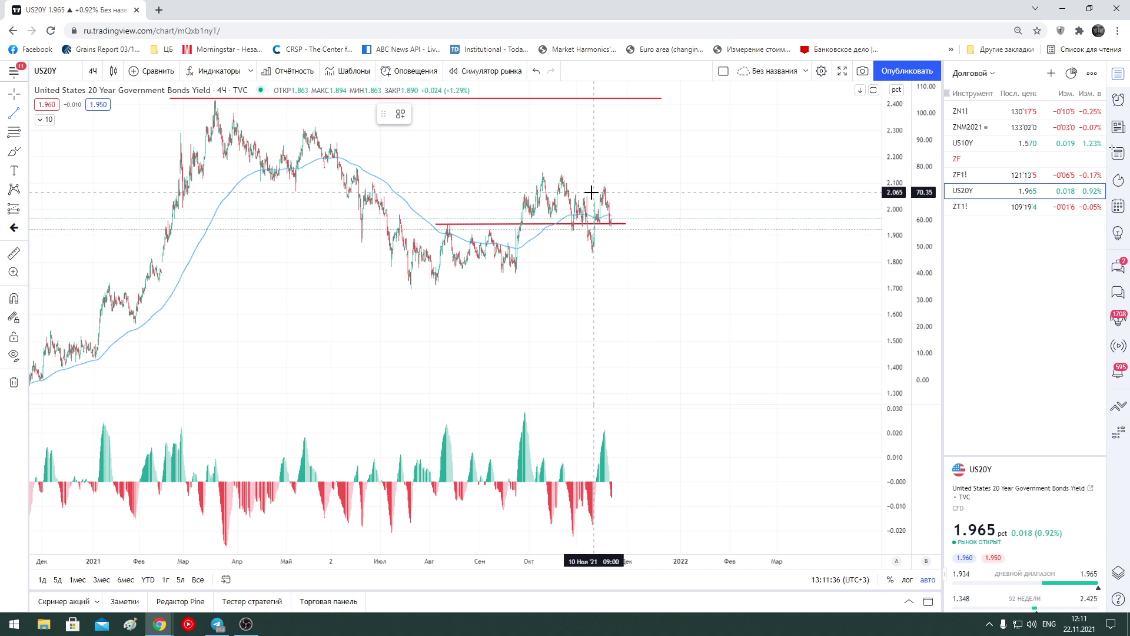
{"action": "left_click", "coordinate": [591, 185]}
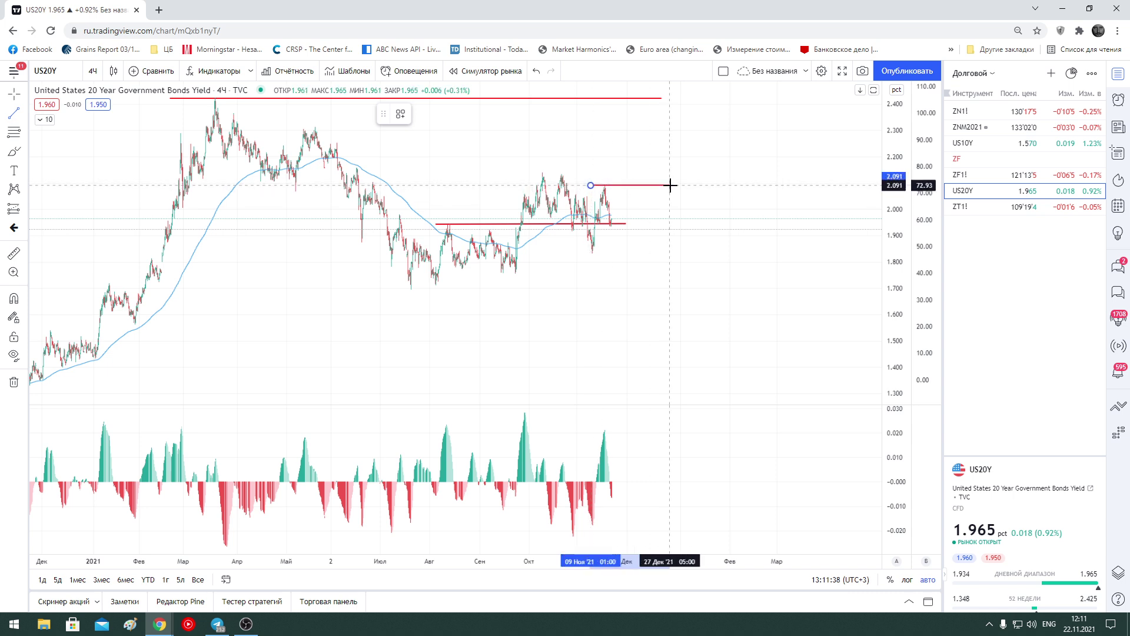
{"action": "left_click", "coordinate": [673, 186]}
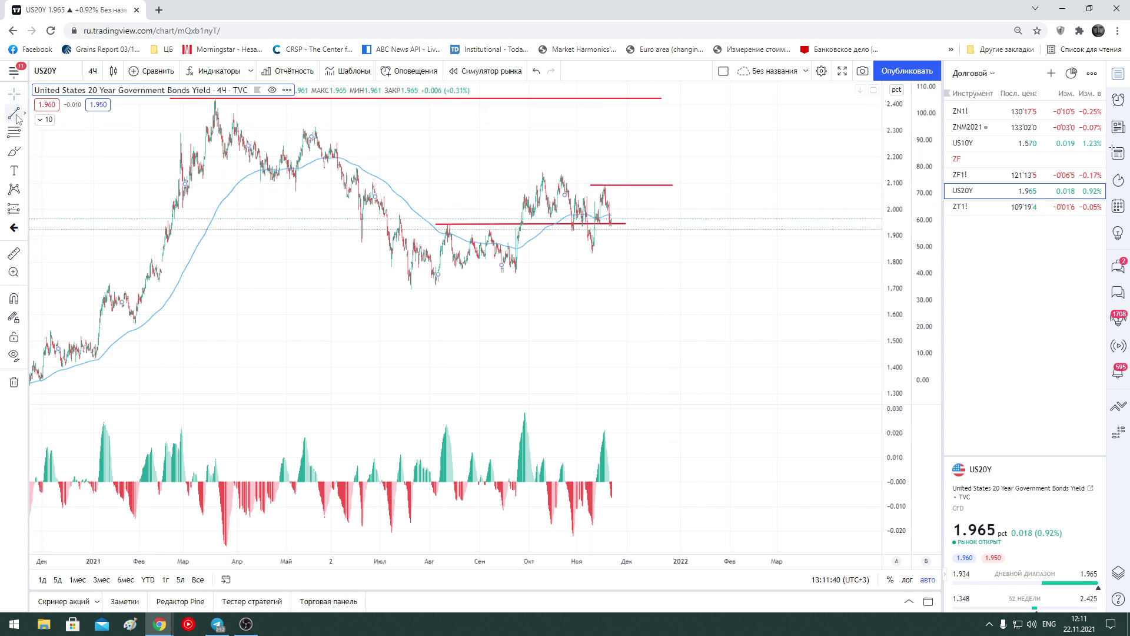
{"action": "left_click", "coordinate": [479, 173]}
{"action": "left_click", "coordinate": [678, 173]}
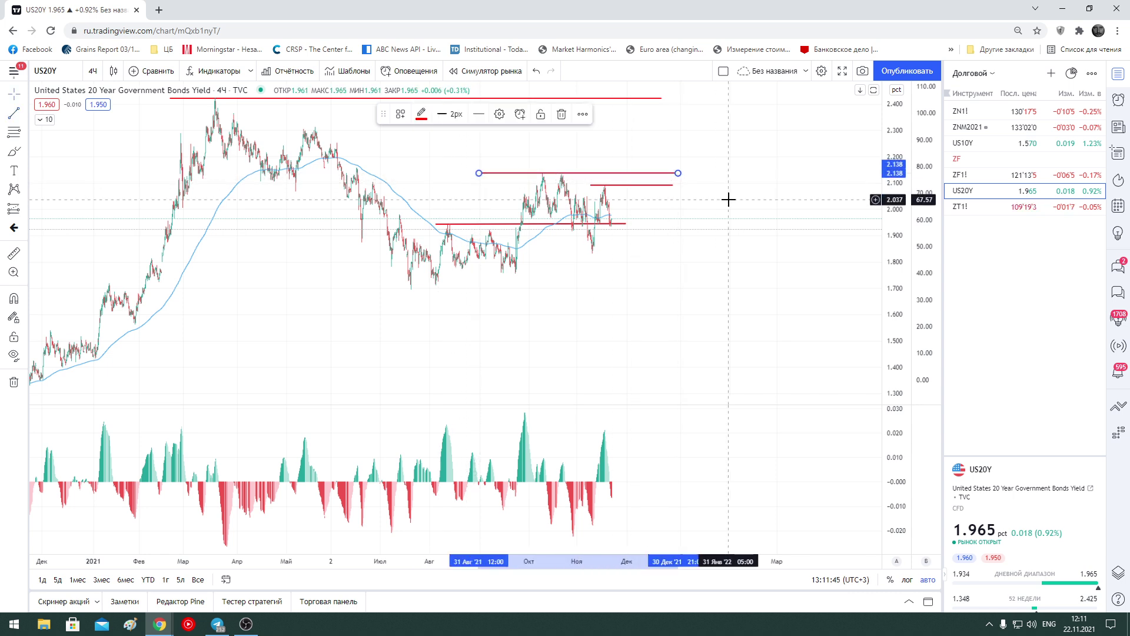
Draw a parallel channel, then move its start to the September low and widen it upward
{"action": "left_click", "coordinate": [26, 113]}
{"action": "left_click", "coordinate": [70, 326]}
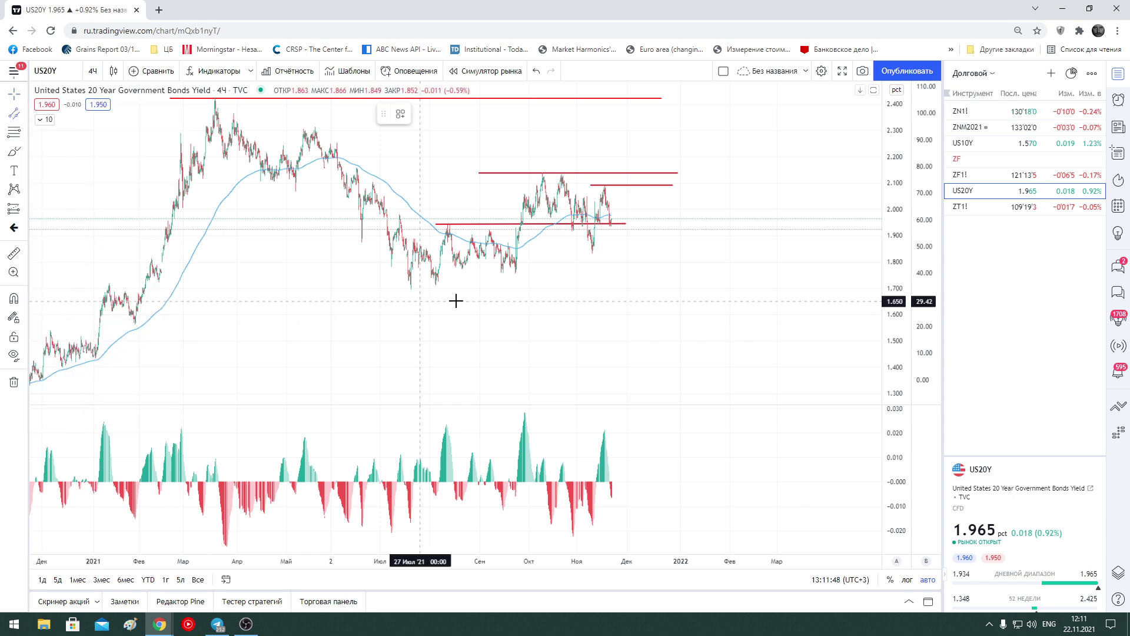
{"action": "left_click", "coordinate": [409, 292]}
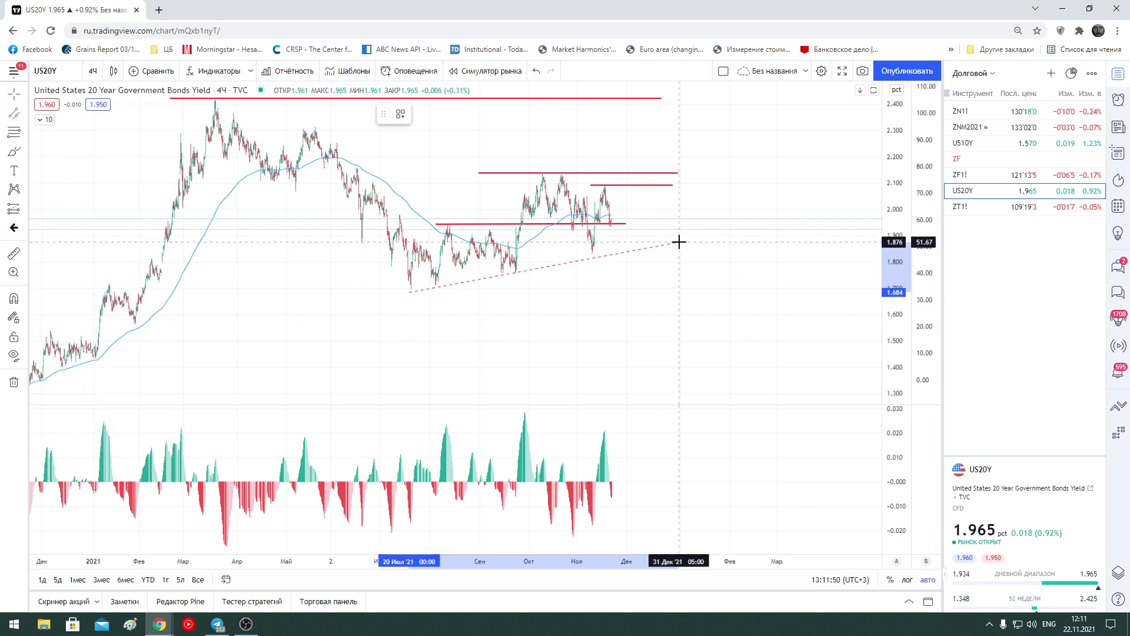
{"action": "left_click", "coordinate": [679, 241]}
{"action": "left_click", "coordinate": [678, 180]}
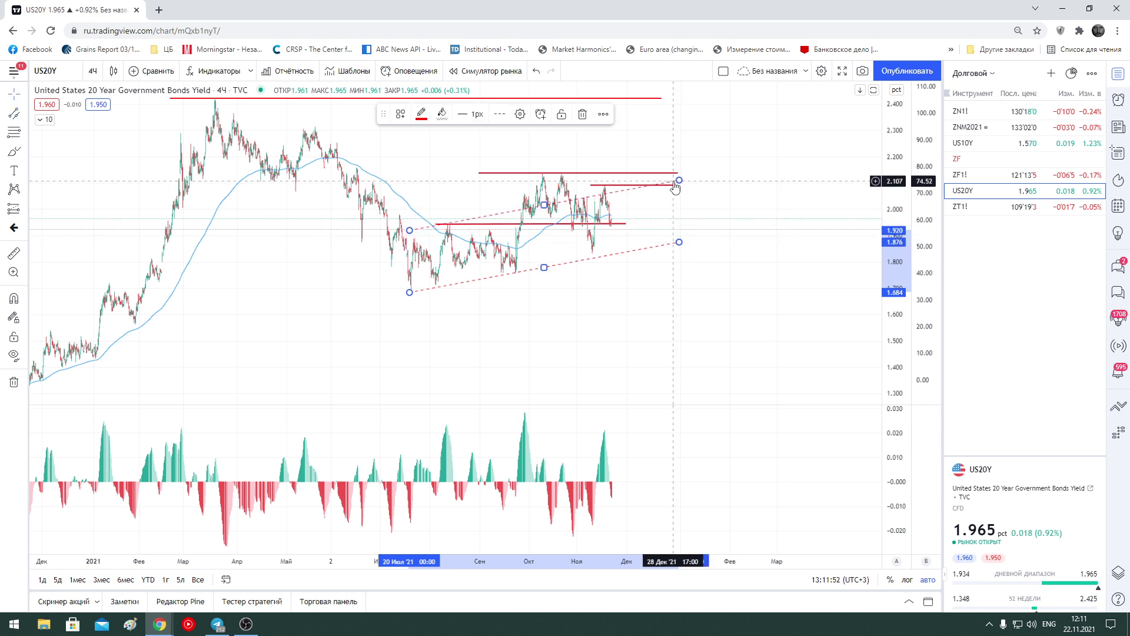
{"action": "left_click_drag", "start_coordinate": [409, 292], "coordinate": [498, 279]}
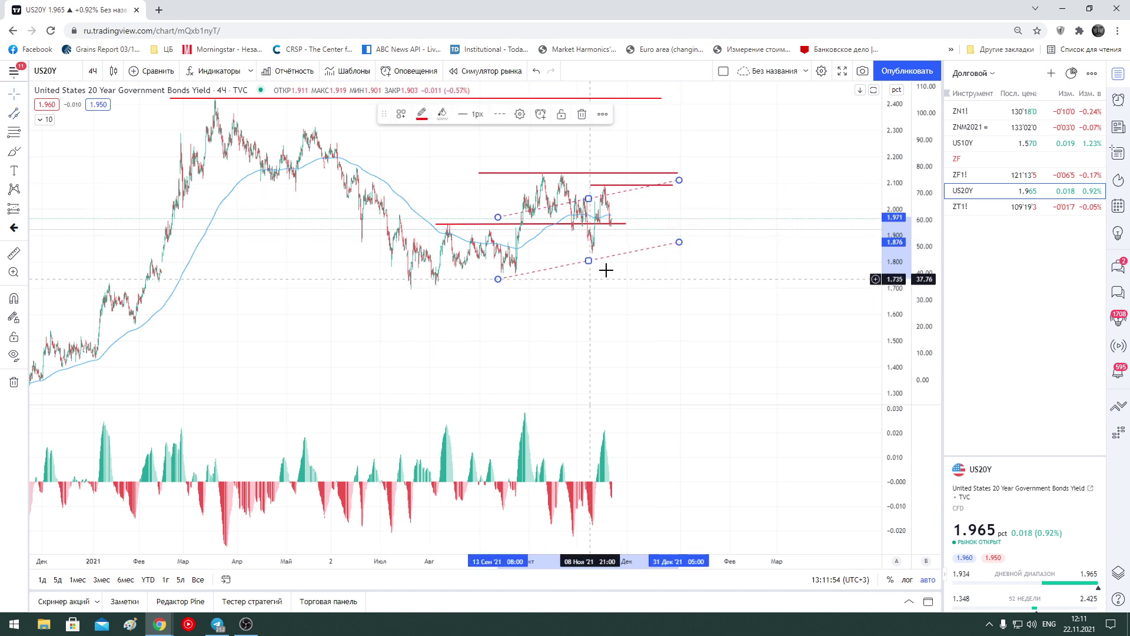
{"action": "left_click_drag", "start_coordinate": [679, 242], "coordinate": [675, 231]}
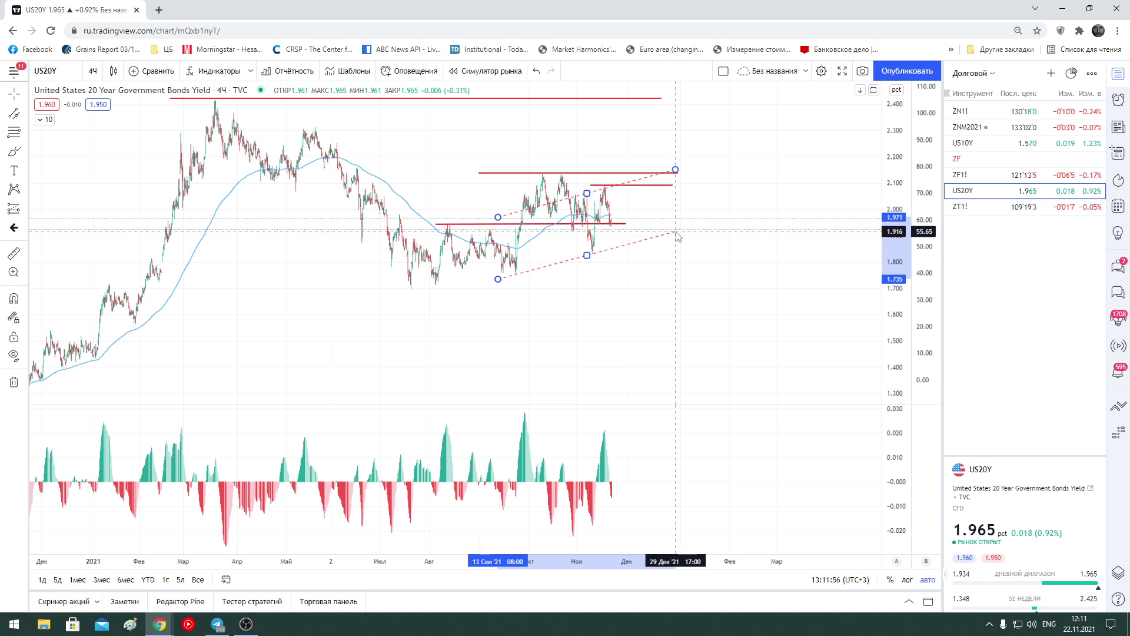
{"action": "left_click_drag", "start_coordinate": [587, 193], "coordinate": [586, 162]}
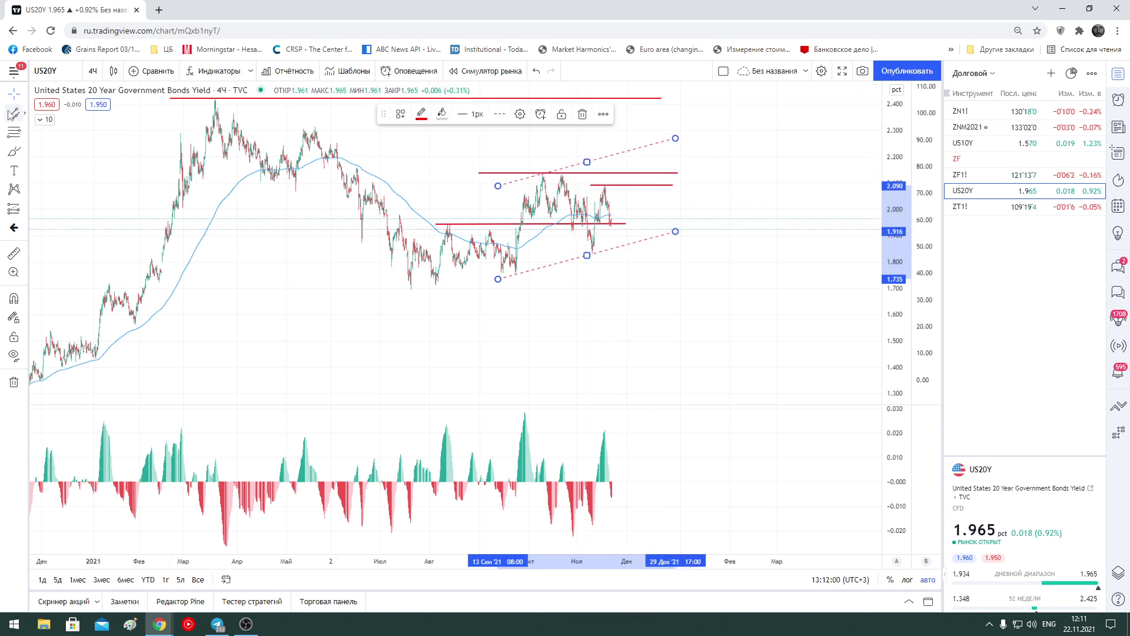
Draw another rising channel on US20Y from the November low toward the recent highs
{"action": "left_click", "coordinate": [14, 113]}
{"action": "left_click", "coordinate": [592, 254]}
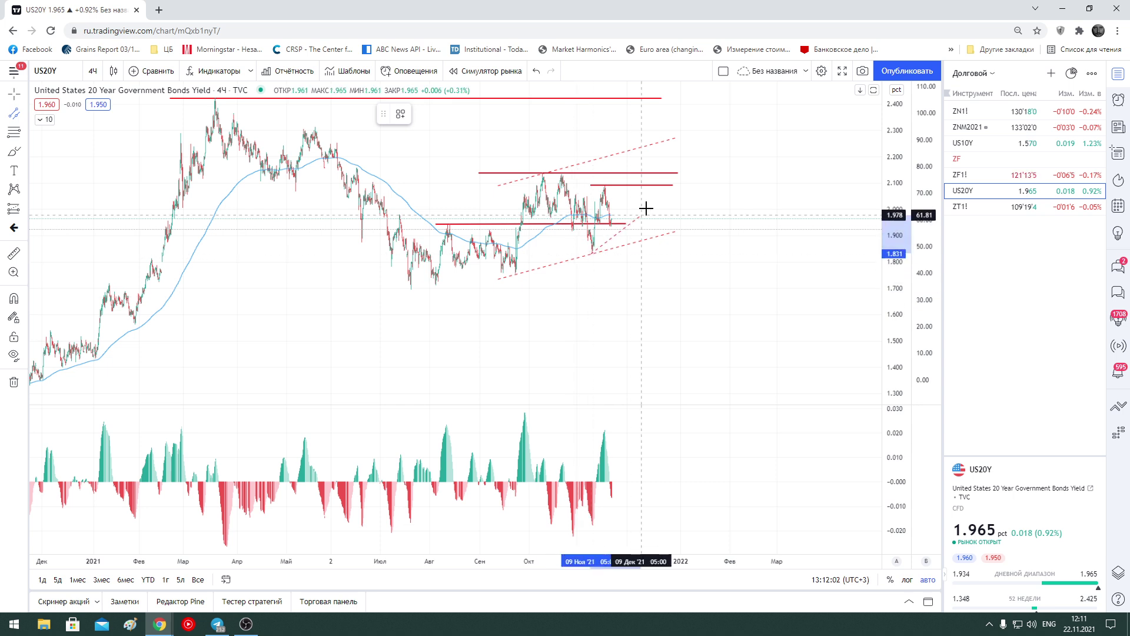
{"action": "left_click", "coordinate": [648, 178]}
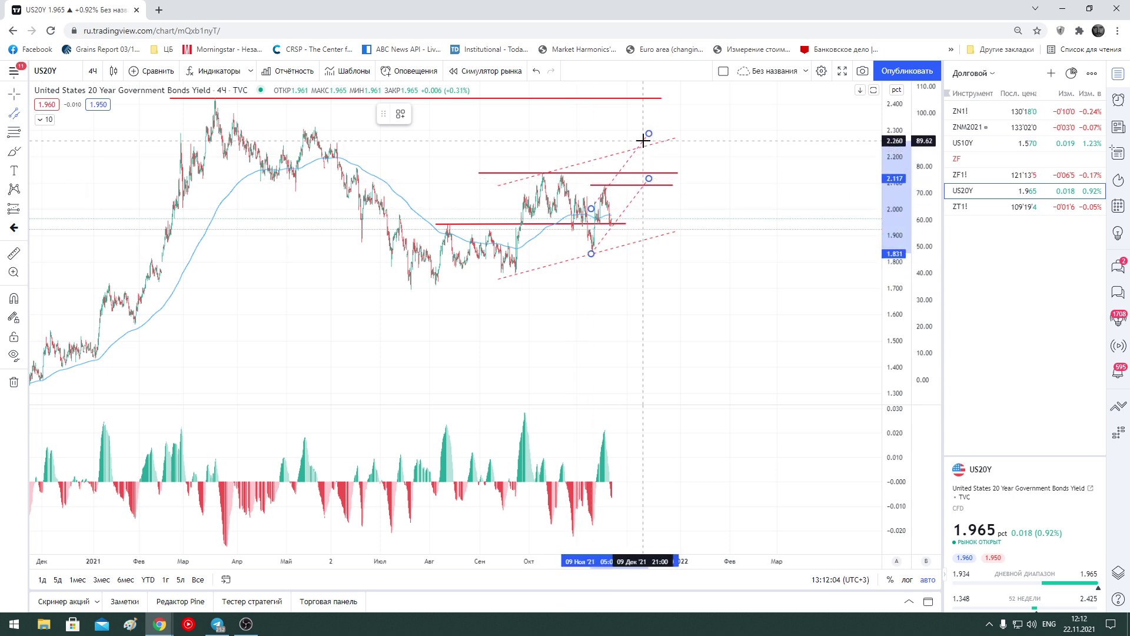
{"action": "left_click", "coordinate": [643, 135]}
{"action": "left_click", "coordinate": [757, 222]}
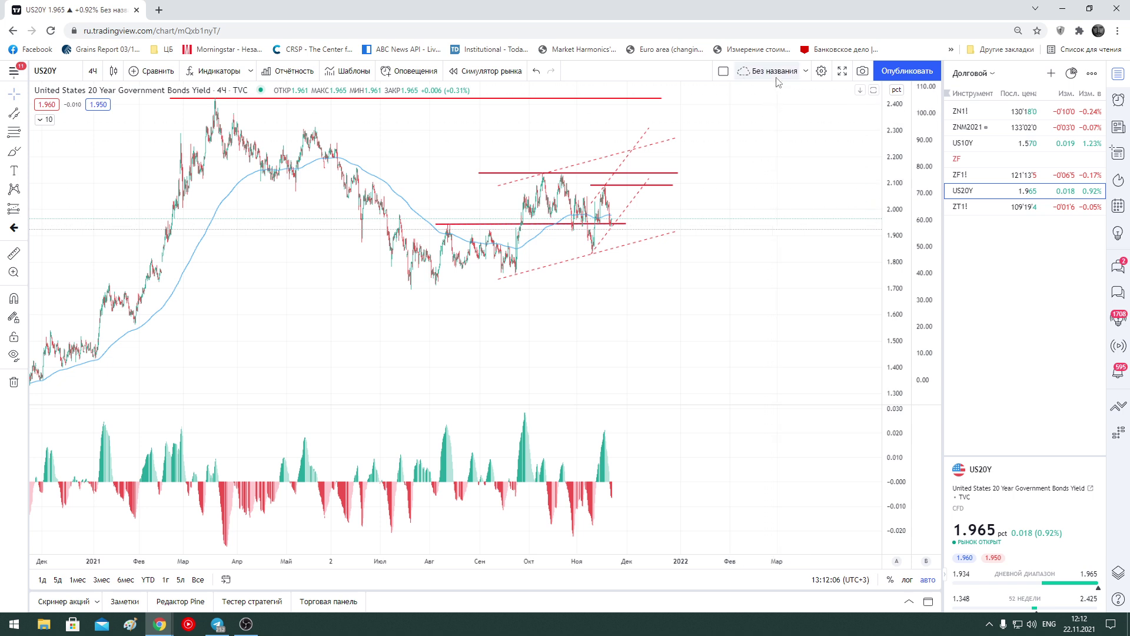
{"action": "left_click", "coordinate": [640, 149]}
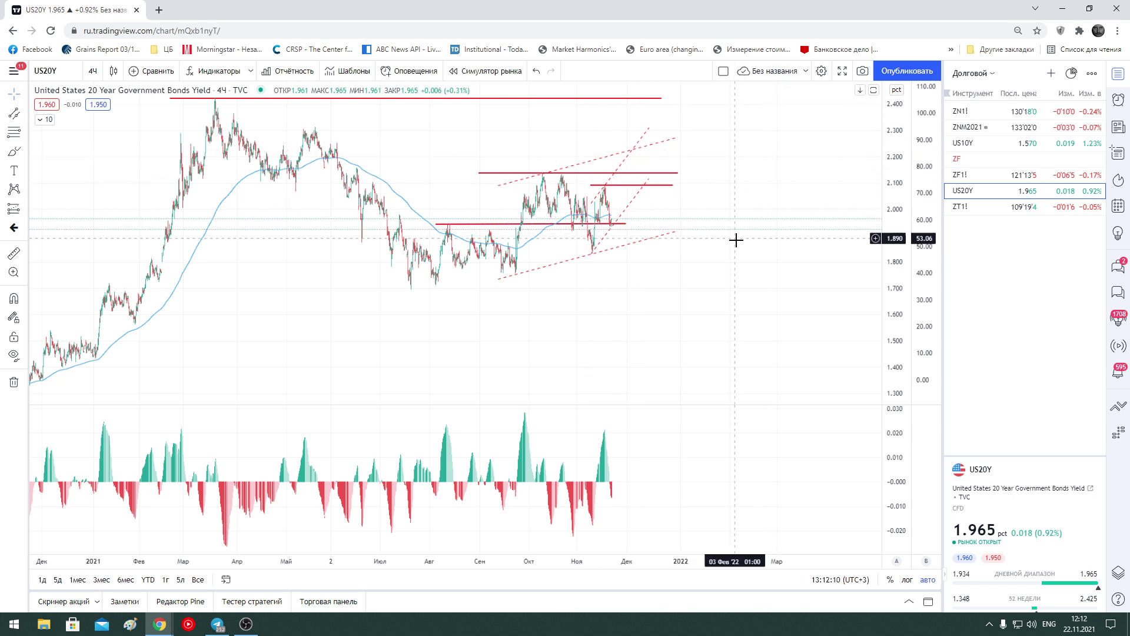
Zoom out and draw a wide long-term channel from the 2020 low to the 2021 peak
{"action": "scroll", "coordinate": [760, 341], "scroll_direction": "down", "scroll_amount": 3}
{"action": "scroll", "coordinate": [760, 345], "scroll_direction": "down", "scroll_amount": 2}
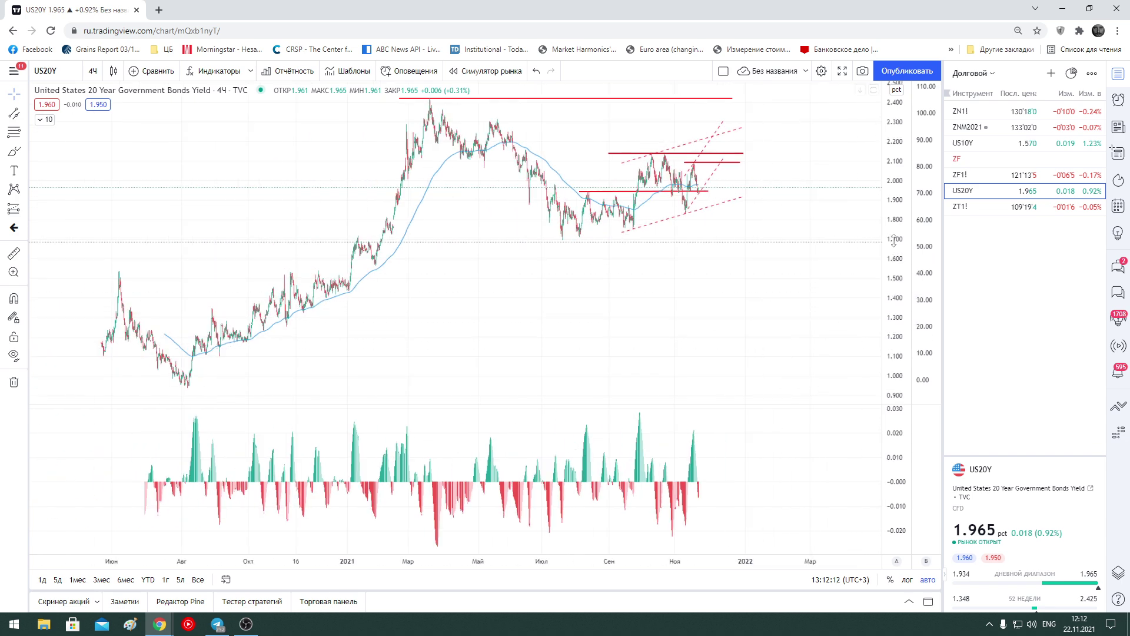
{"action": "left_click_drag", "start_coordinate": [899, 178], "coordinate": [899, 236]}
{"action": "left_click_drag", "start_coordinate": [848, 265], "coordinate": [821, 265]}
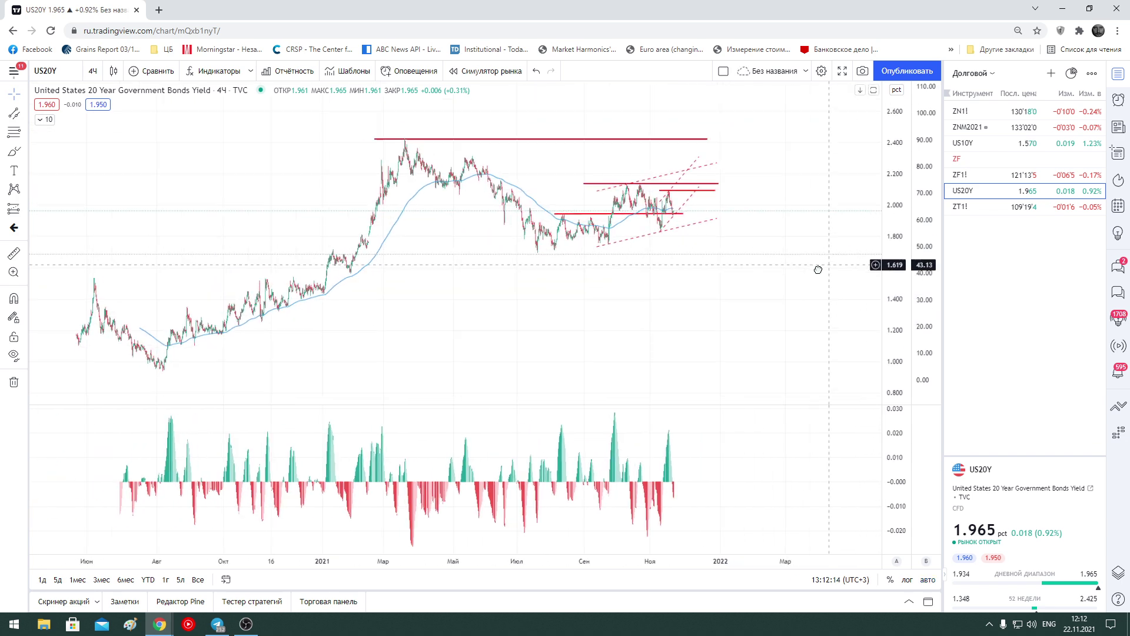
{"action": "key", "text": "alt+t"}
{"action": "left_click", "coordinate": [157, 368]}
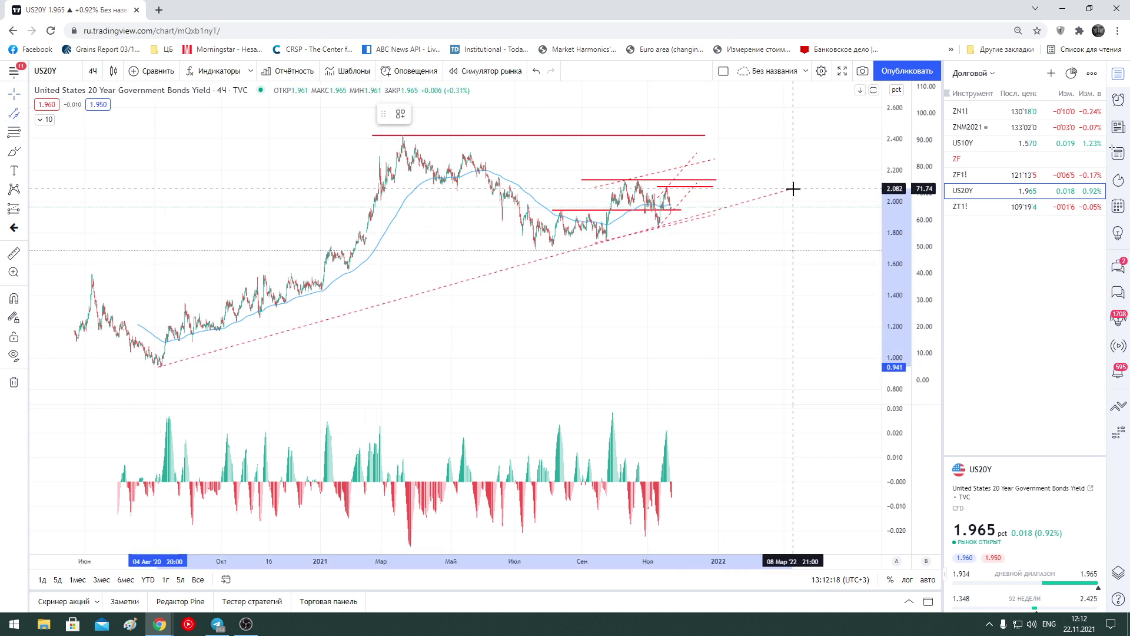
{"action": "left_click", "coordinate": [794, 189]}
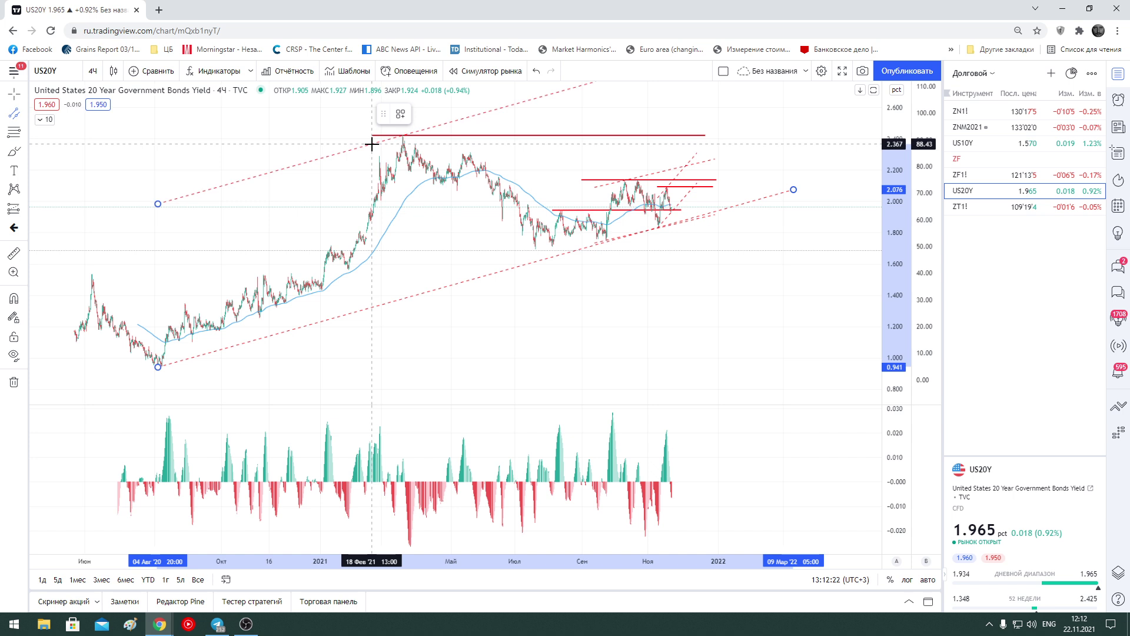
{"action": "left_click", "coordinate": [371, 143]}
{"action": "left_click", "coordinate": [795, 320]}
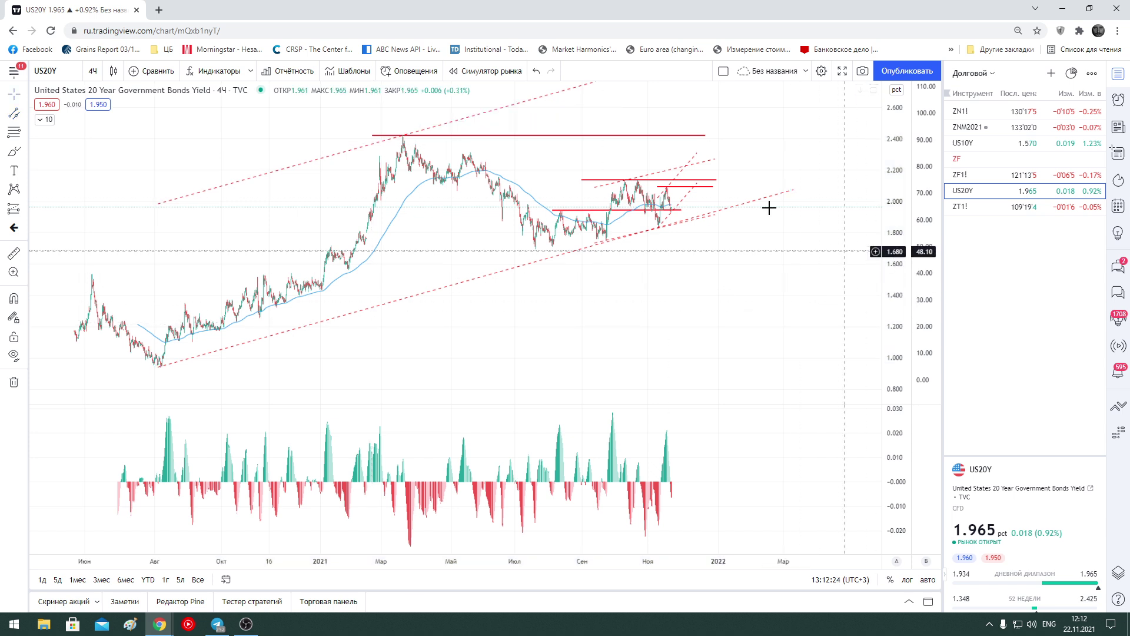
Delete the wide long-term channel and auto-fit the price scale again
{"action": "left_click", "coordinate": [549, 96]}
{"action": "key", "text": "Delete"}
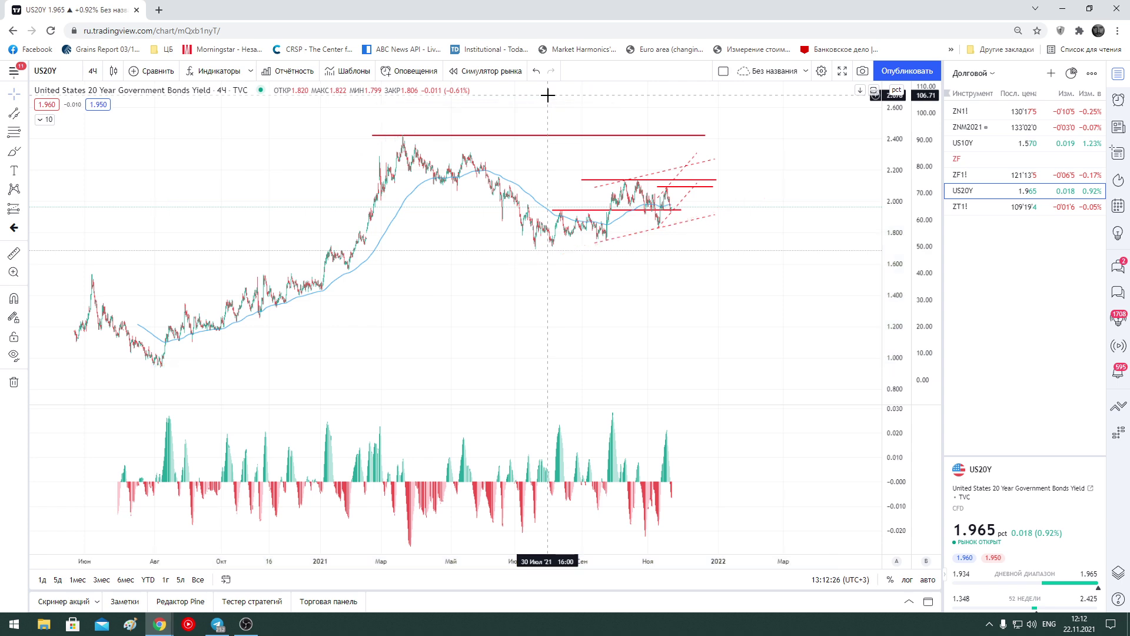
{"action": "scroll", "coordinate": [742, 303], "scroll_direction": "up", "scroll_amount": 3}
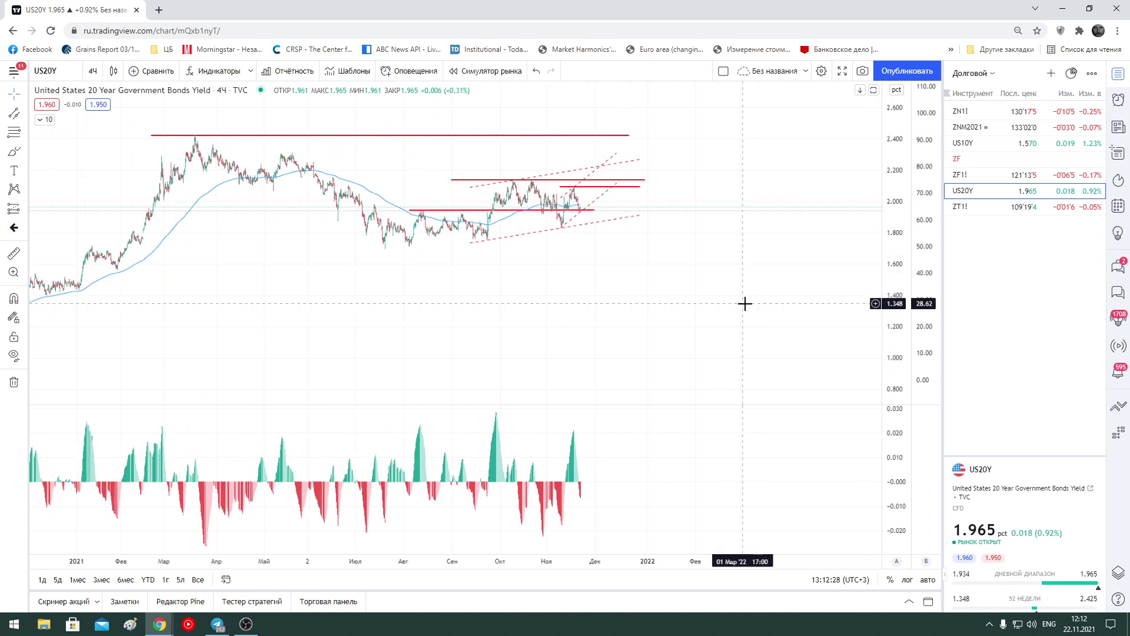
{"action": "double_click", "coordinate": [893, 250]}
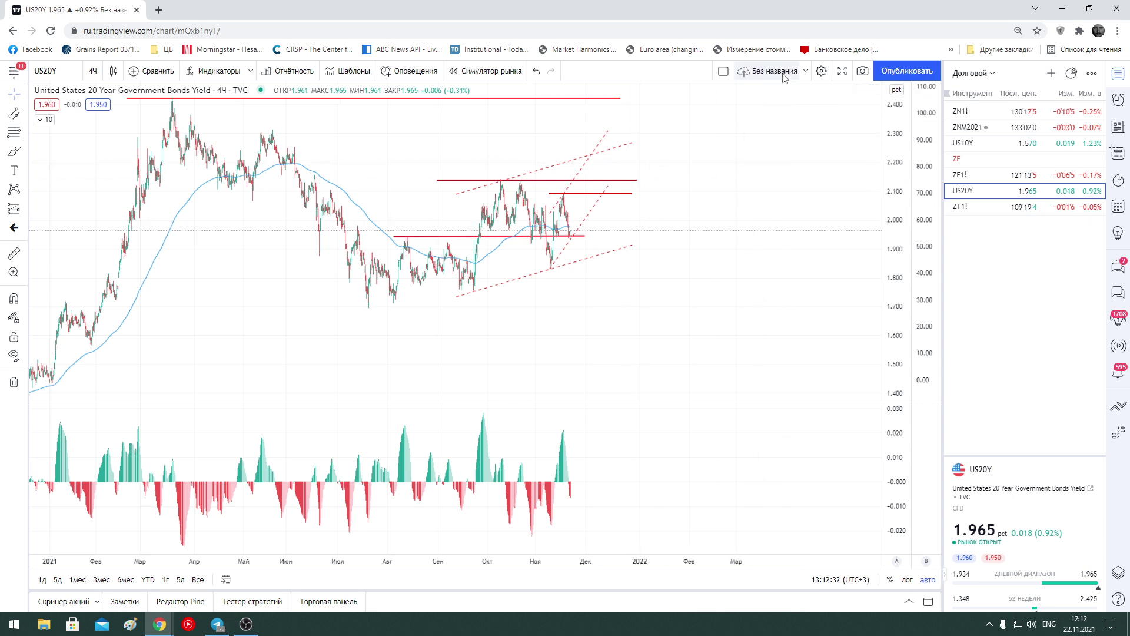
Open SIZ2021 from the russia watchlist, zoom in and bring earlier months into view
{"action": "left_click", "coordinate": [971, 74]}
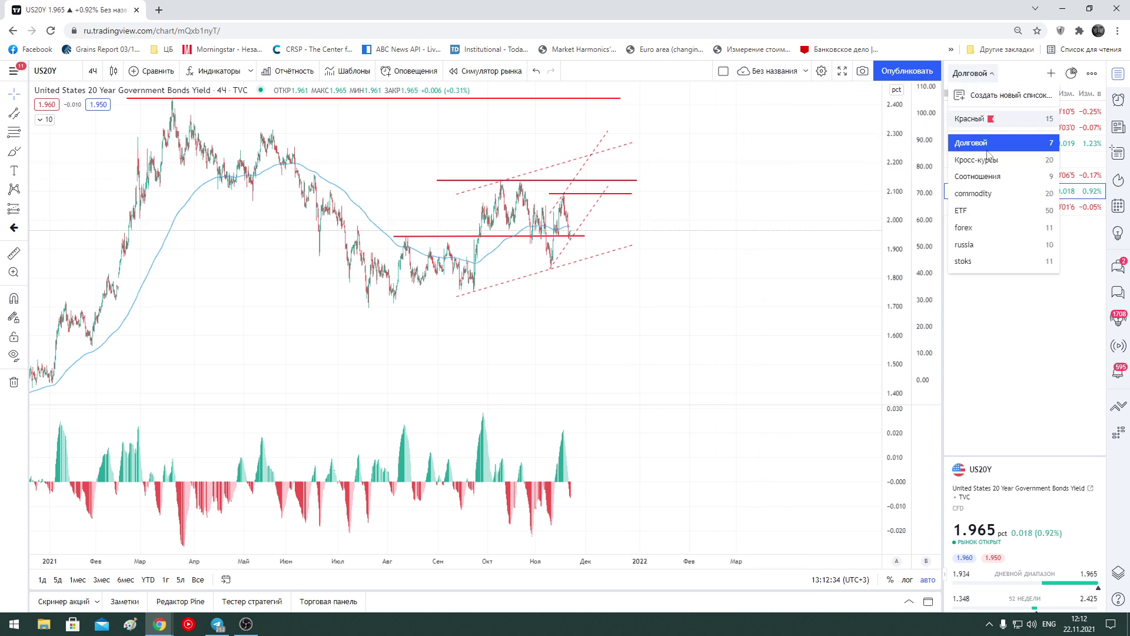
{"action": "left_click", "coordinate": [973, 246]}
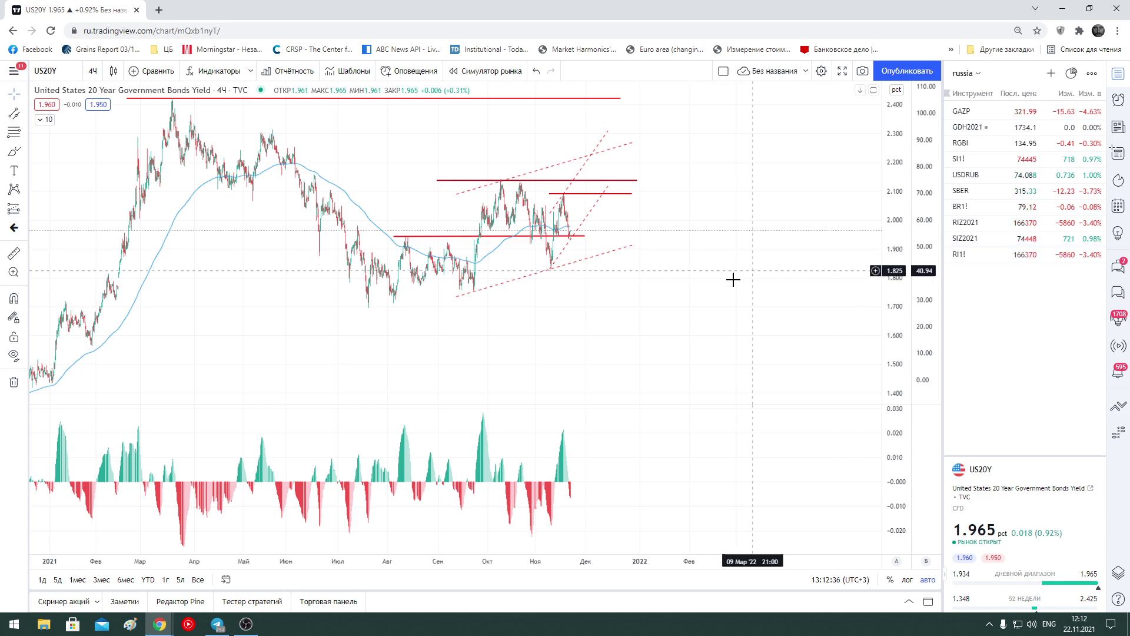
{"action": "left_click", "coordinate": [977, 241]}
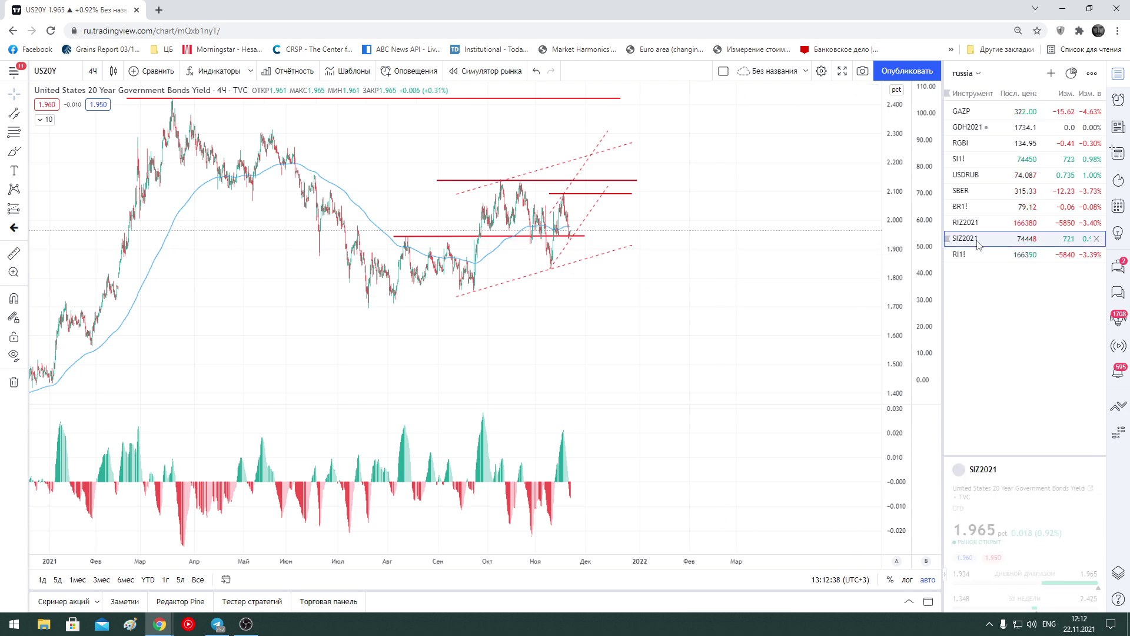
{"action": "scroll", "coordinate": [755, 270], "scroll_direction": "up", "scroll_amount": 1}
{"action": "scroll", "coordinate": [755, 270], "scroll_direction": "up", "scroll_amount": 1}
{"action": "scroll", "coordinate": [755, 271], "scroll_direction": "up", "scroll_amount": 1}
{"action": "scroll", "coordinate": [755, 270], "scroll_direction": "up", "scroll_amount": 1}
{"action": "scroll", "coordinate": [754, 269], "scroll_direction": "up", "scroll_amount": 1}
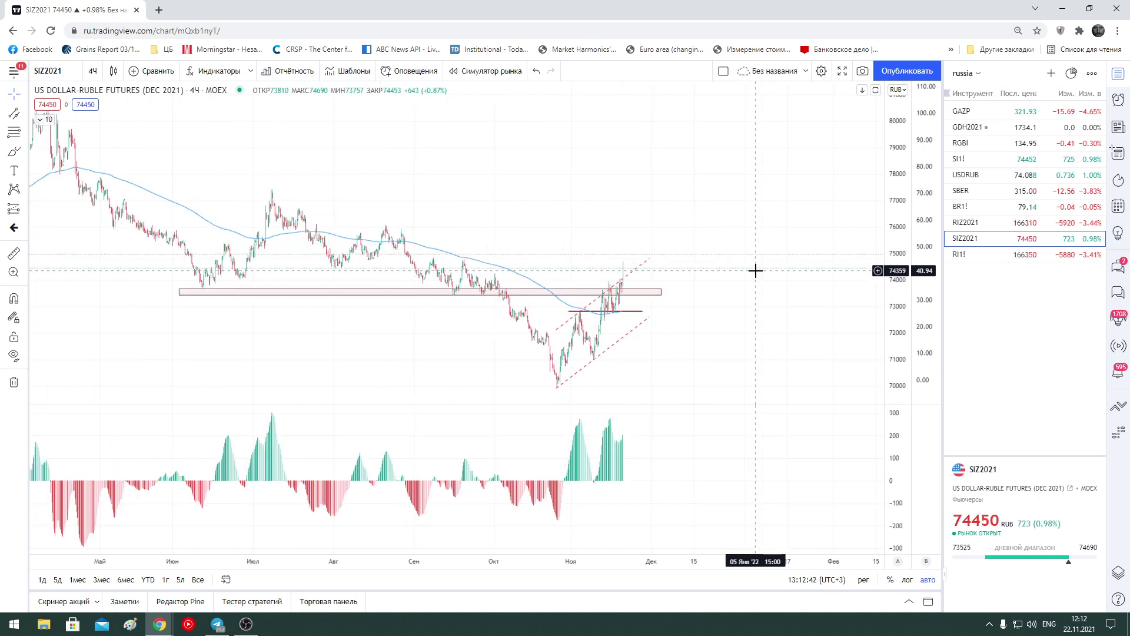
{"action": "scroll", "coordinate": [724, 283], "scroll_direction": "up", "scroll_amount": 1}
{"action": "scroll", "coordinate": [676, 308], "scroll_direction": "up", "scroll_amount": 1}
{"action": "scroll", "coordinate": [624, 324], "scroll_direction": "up", "scroll_amount": 1}
{"action": "mouse_move", "coordinate": [591, 328]}
{"action": "left_mouse_down"}
{"action": "mouse_move", "coordinate": [490, 323]}
{"action": "mouse_move", "coordinate": [764, 341]}
{"action": "left_mouse_up"}
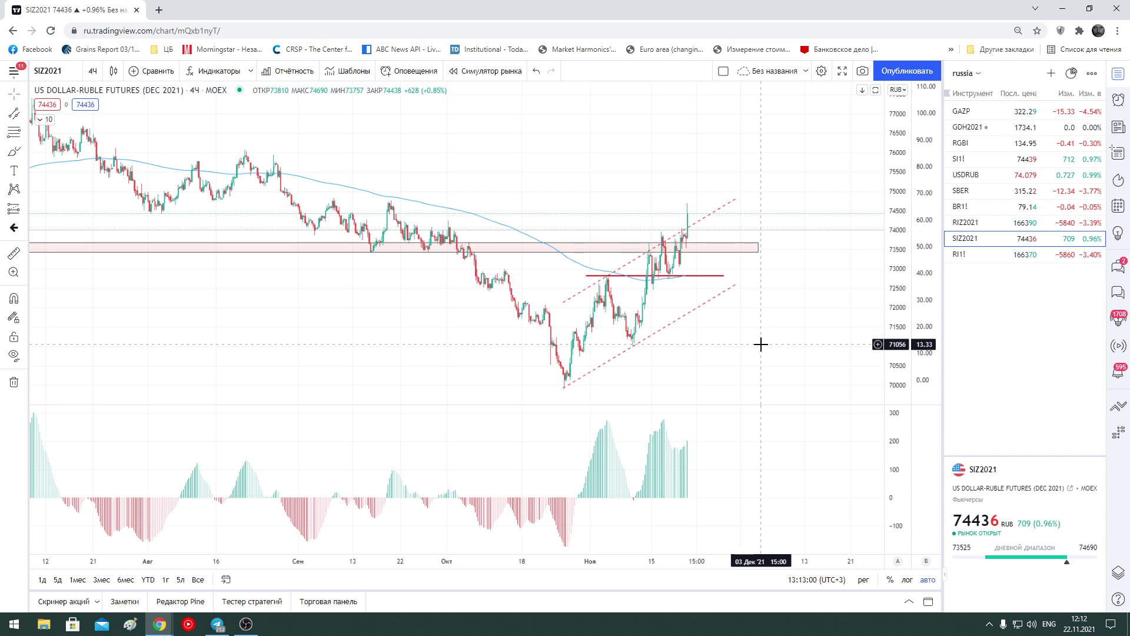
Remove the old red horizontal level line from the SIZ2021 chart
{"action": "left_click", "coordinate": [714, 277]}
{"action": "left_click_drag", "start_coordinate": [714, 277], "coordinate": [740, 284]}
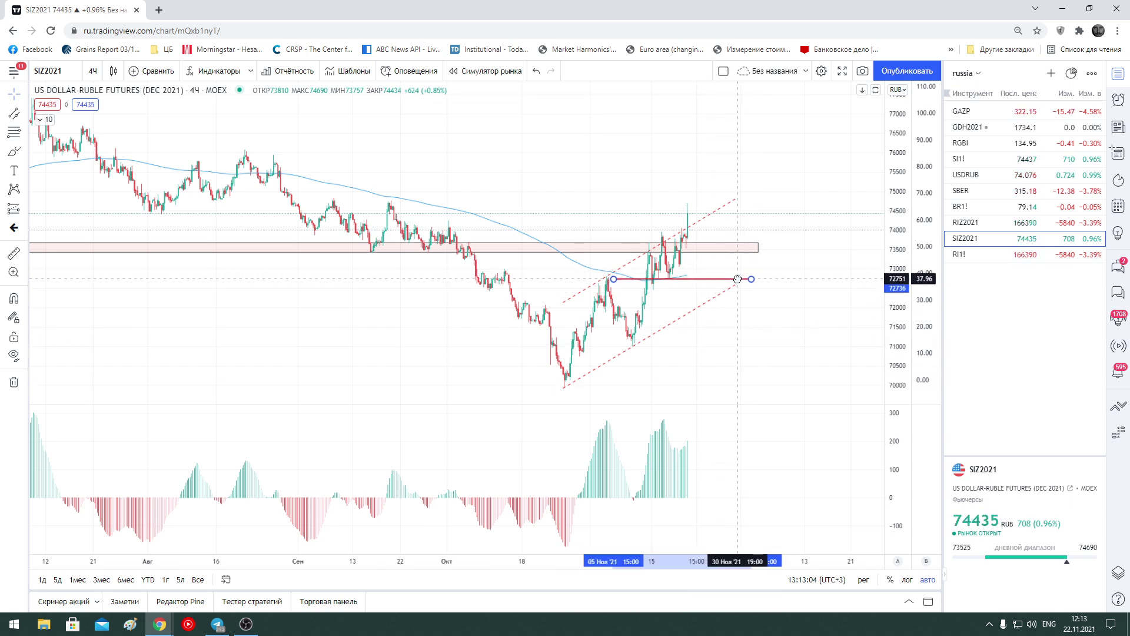
{"action": "key", "text": "Delete"}
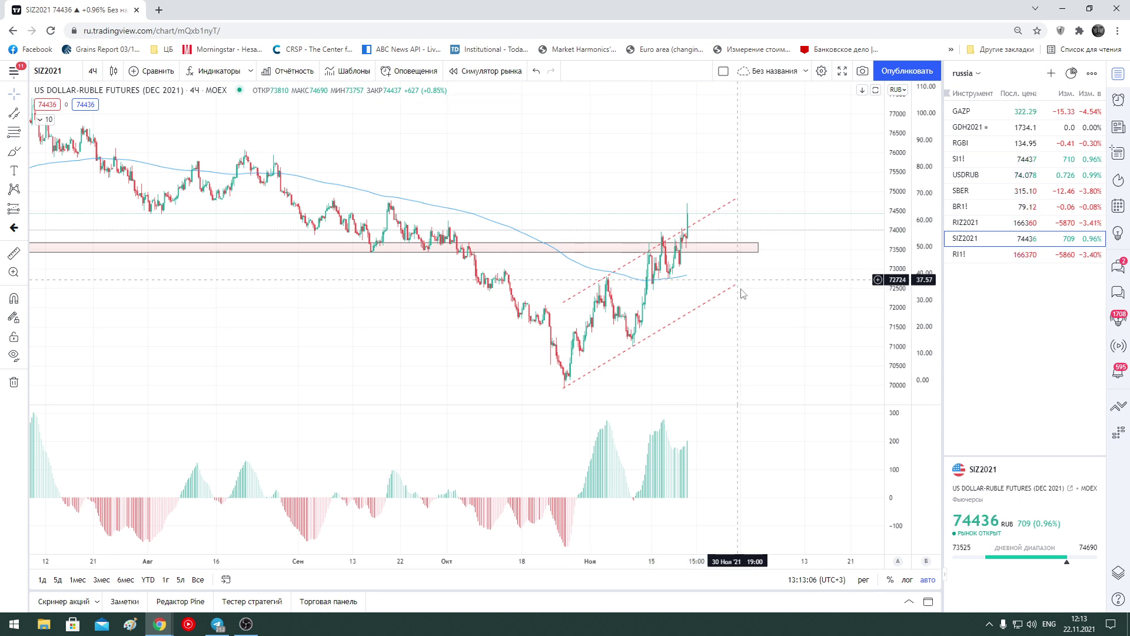
Draw a rectangle support zone spanning the recent price range
{"action": "left_click", "coordinate": [25, 152]}
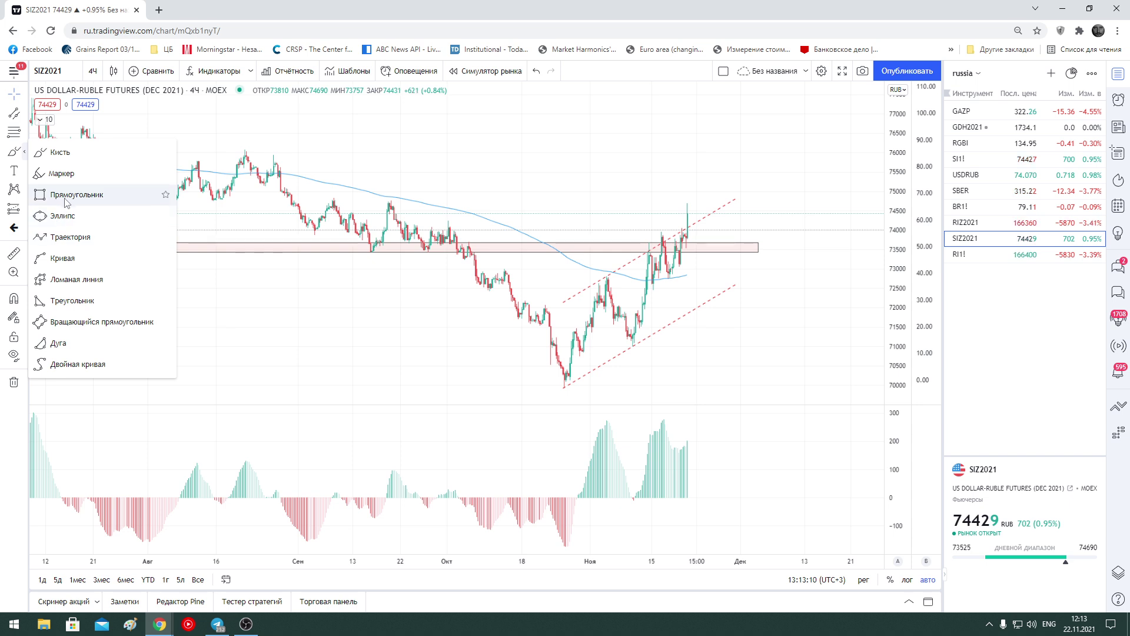
{"action": "left_click", "coordinate": [68, 195]}
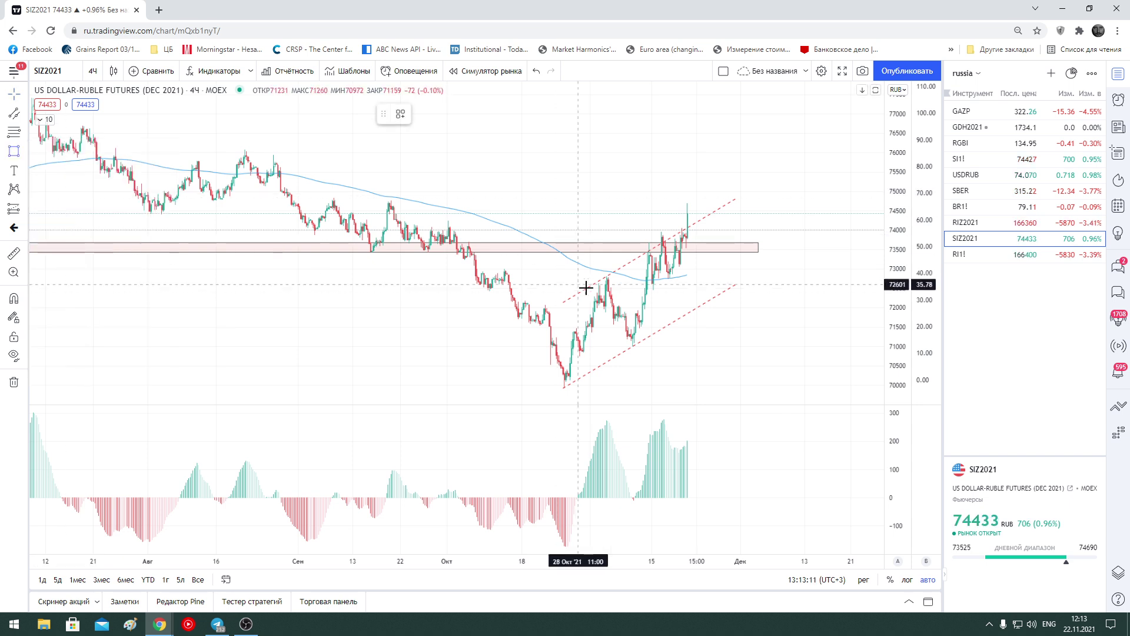
{"action": "left_click", "coordinate": [634, 278]}
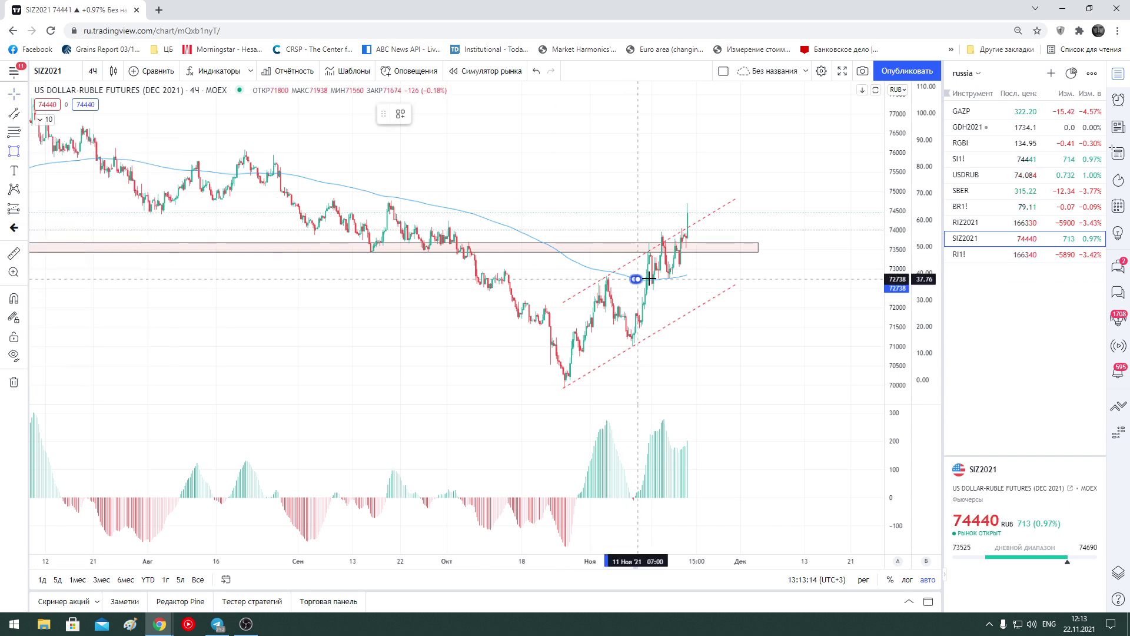
{"action": "left_click", "coordinate": [791, 266]}
{"action": "left_click", "coordinate": [815, 348]}
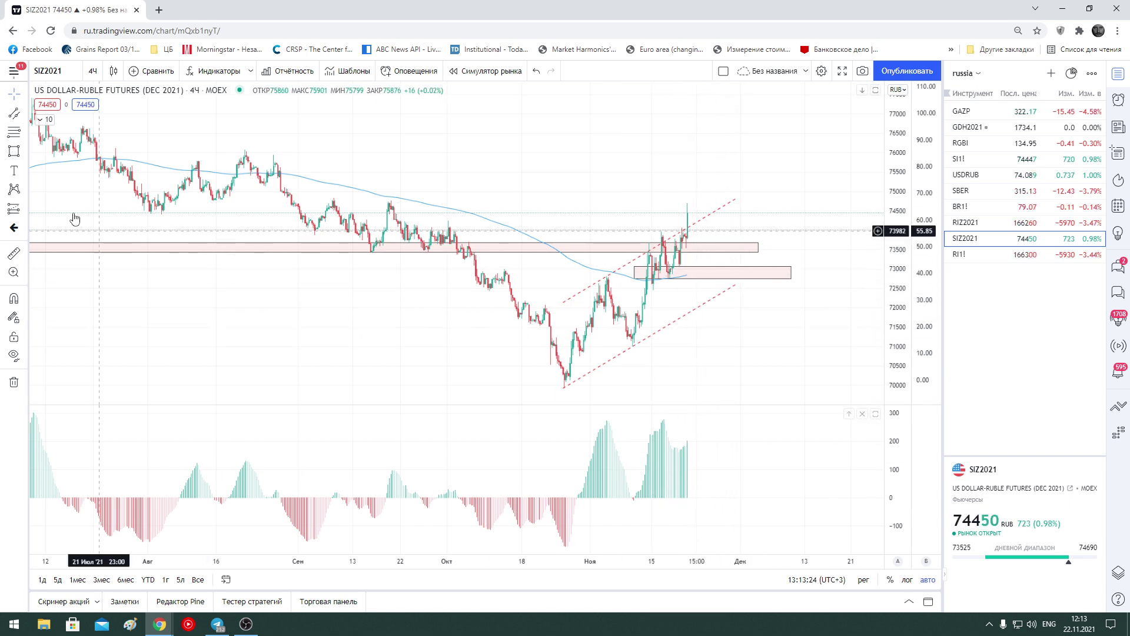
Draw a red trend line along the mid-November highs extending past the latest bars
{"action": "left_click", "coordinate": [25, 113]}
{"action": "left_click", "coordinate": [47, 118]}
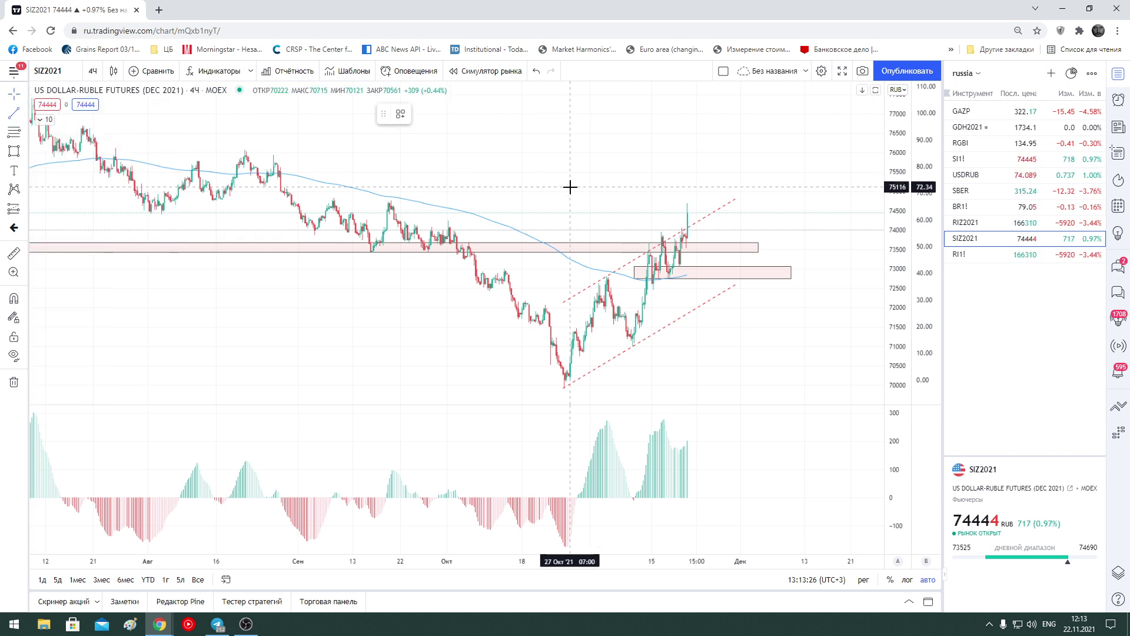
{"action": "left_click", "coordinate": [642, 247]}
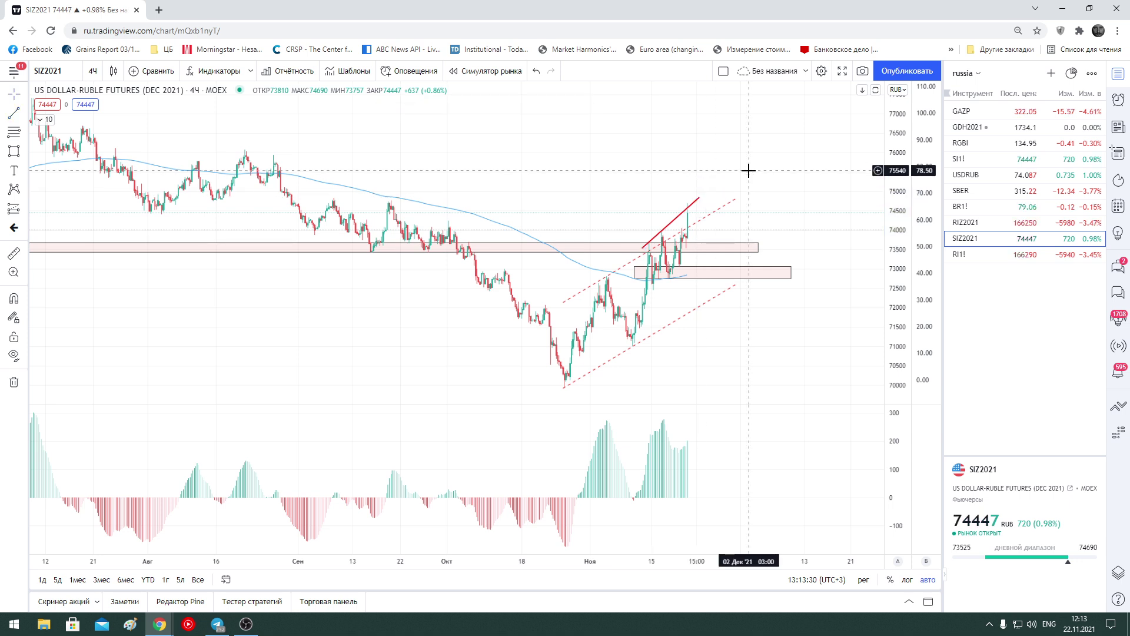
{"action": "left_click", "coordinate": [700, 197]}
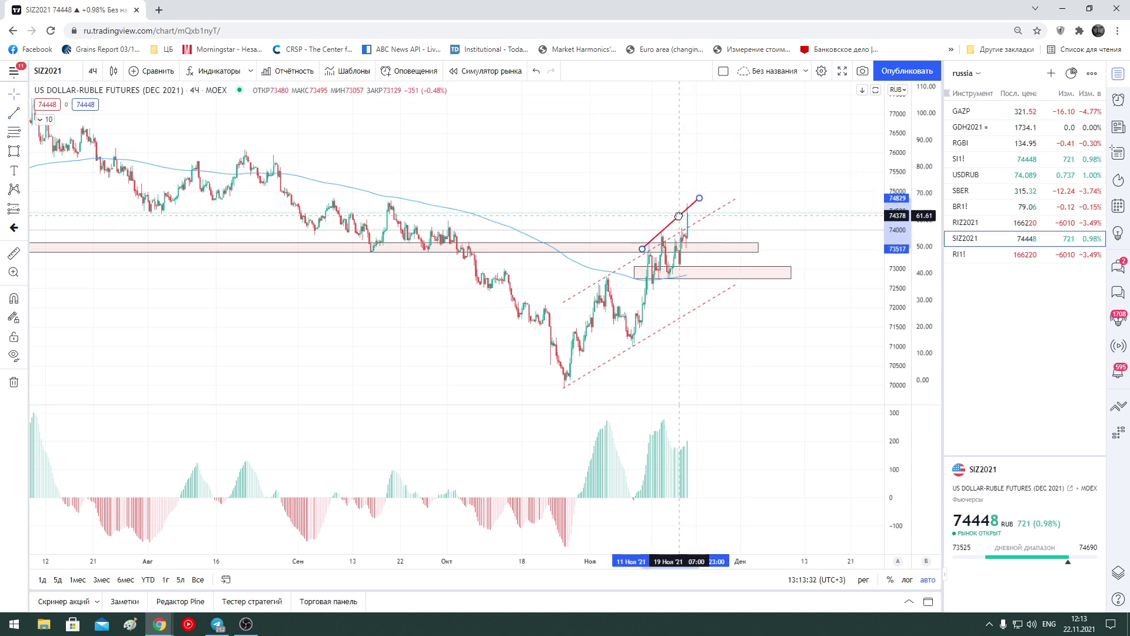
{"action": "left_click", "coordinate": [661, 189]}
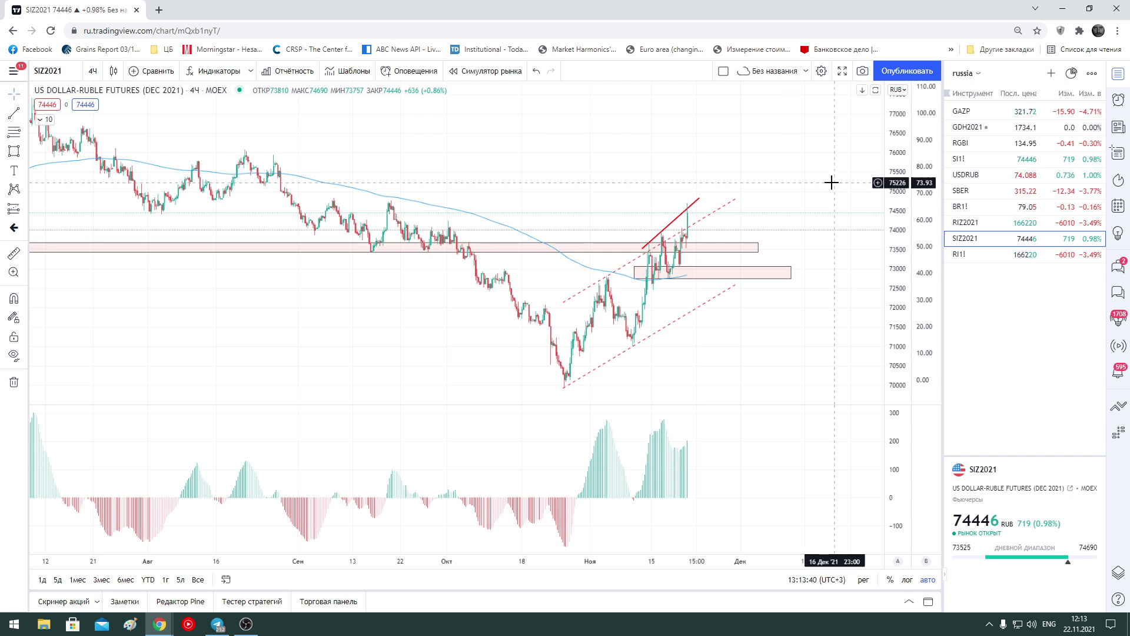
Switch the chart to the December RIZ2021 RTS futures contract
{"action": "left_click", "coordinate": [987, 259]}
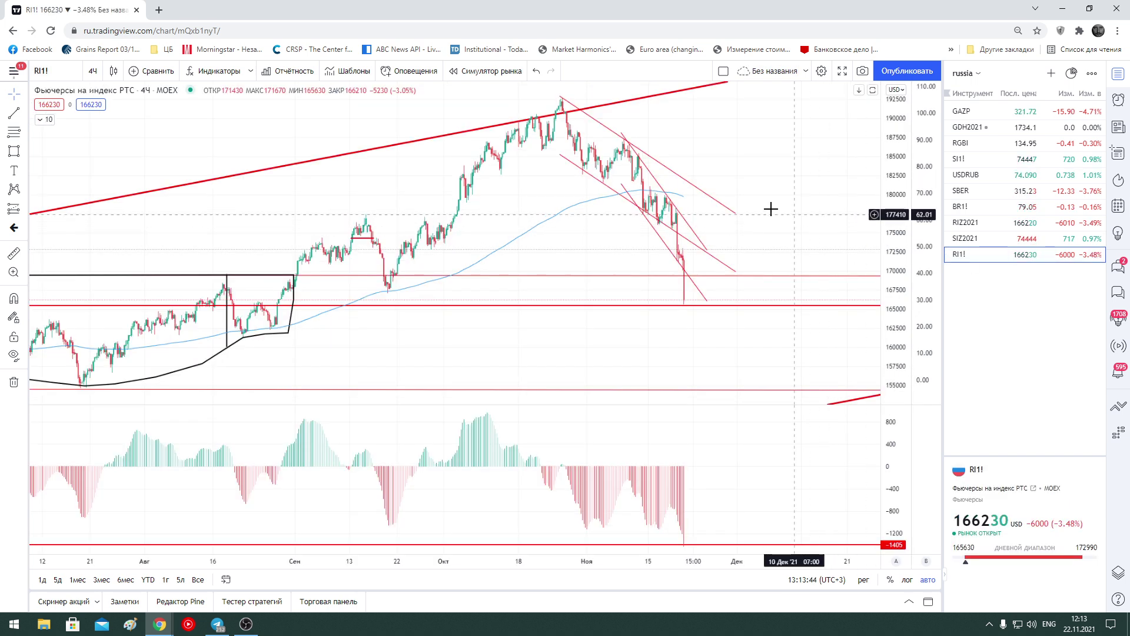
{"action": "scroll", "coordinate": [771, 209], "scroll_direction": "down", "scroll_amount": 2}
{"action": "scroll", "coordinate": [741, 230], "scroll_direction": "down", "scroll_amount": 2}
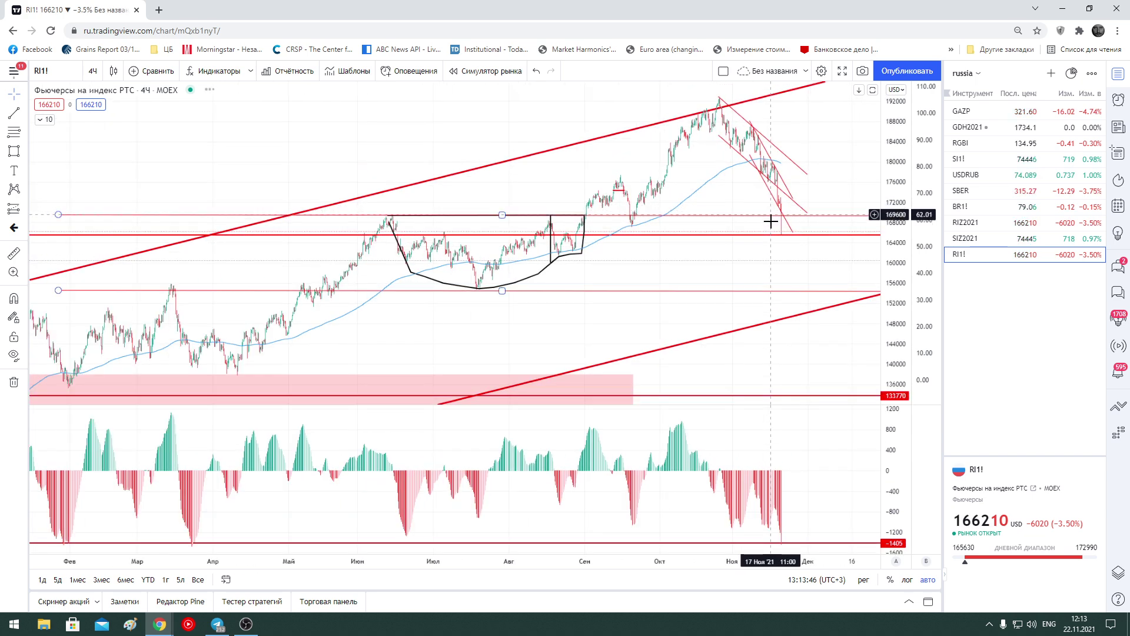
{"action": "scroll", "coordinate": [787, 284], "scroll_direction": "up", "scroll_amount": 2}
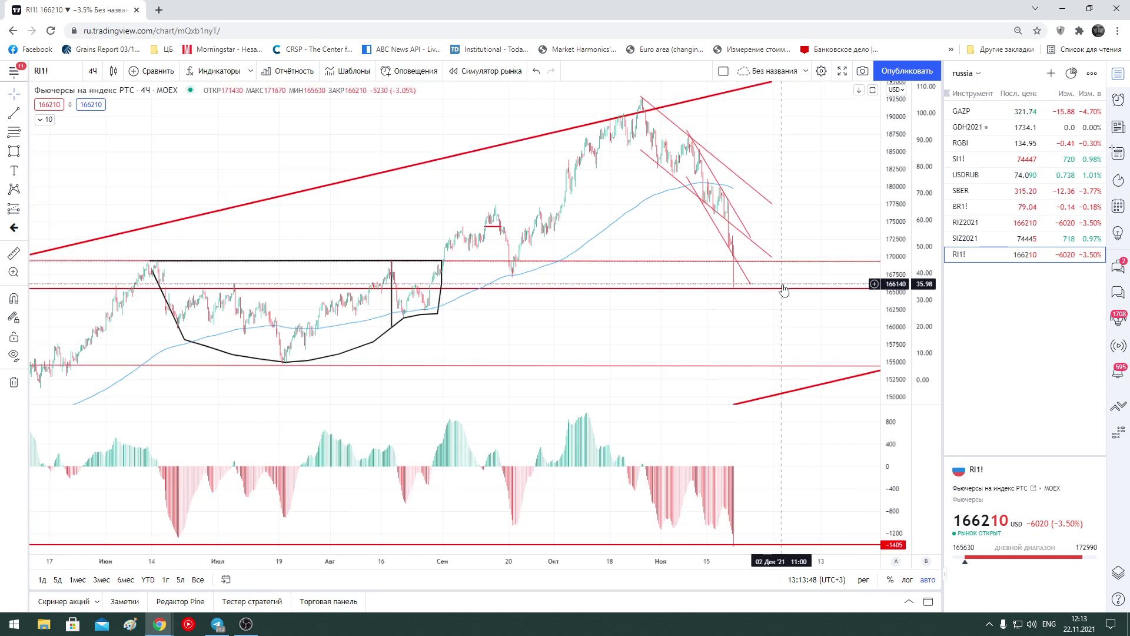
{"action": "scroll", "coordinate": [787, 285], "scroll_direction": "up", "scroll_amount": 1}
{"action": "left_click", "coordinate": [970, 222]}
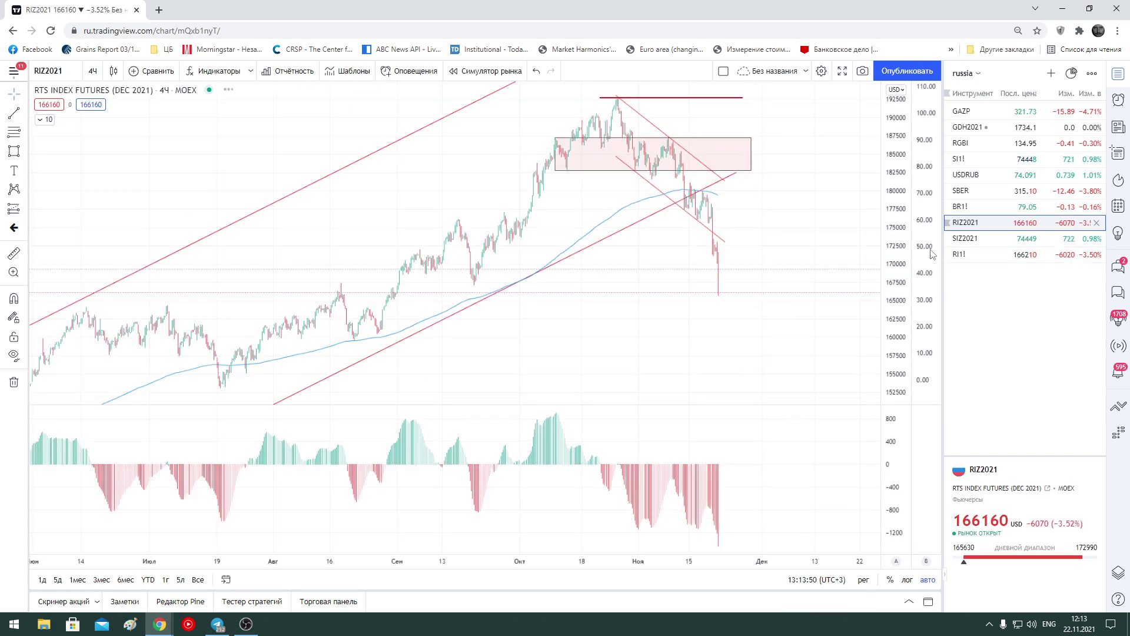
{"action": "scroll", "coordinate": [812, 285], "scroll_direction": "up", "scroll_amount": 1}
{"action": "scroll", "coordinate": [812, 285], "scroll_direction": "up", "scroll_amount": 2}
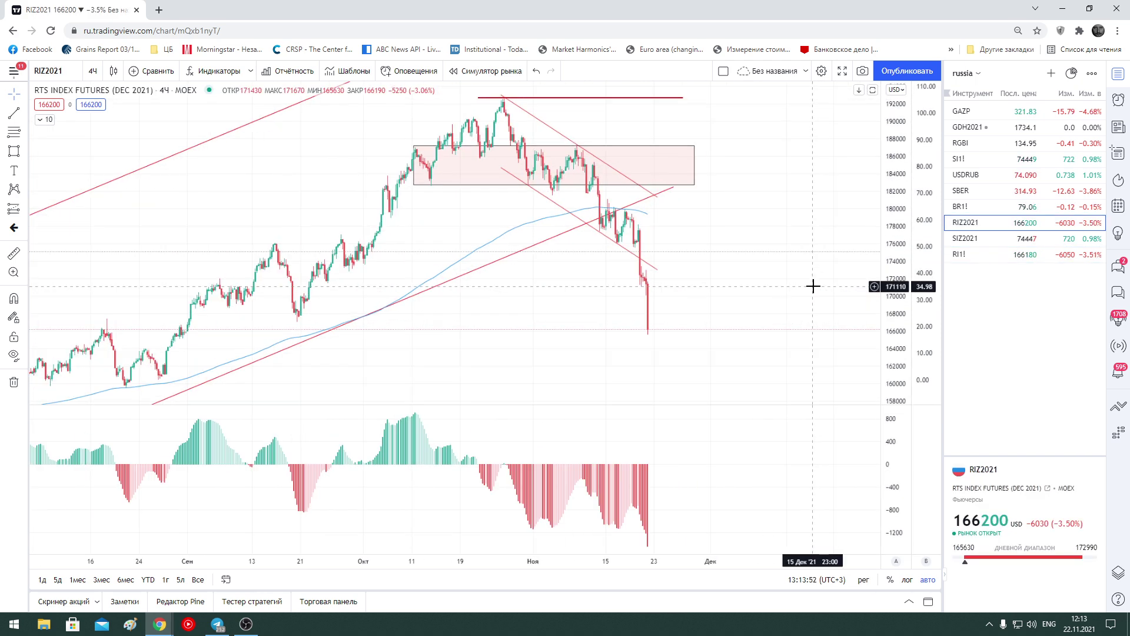
Draw a dashed parallel channel from the early-November peak along the latest decline
{"action": "left_click", "coordinate": [24, 113]}
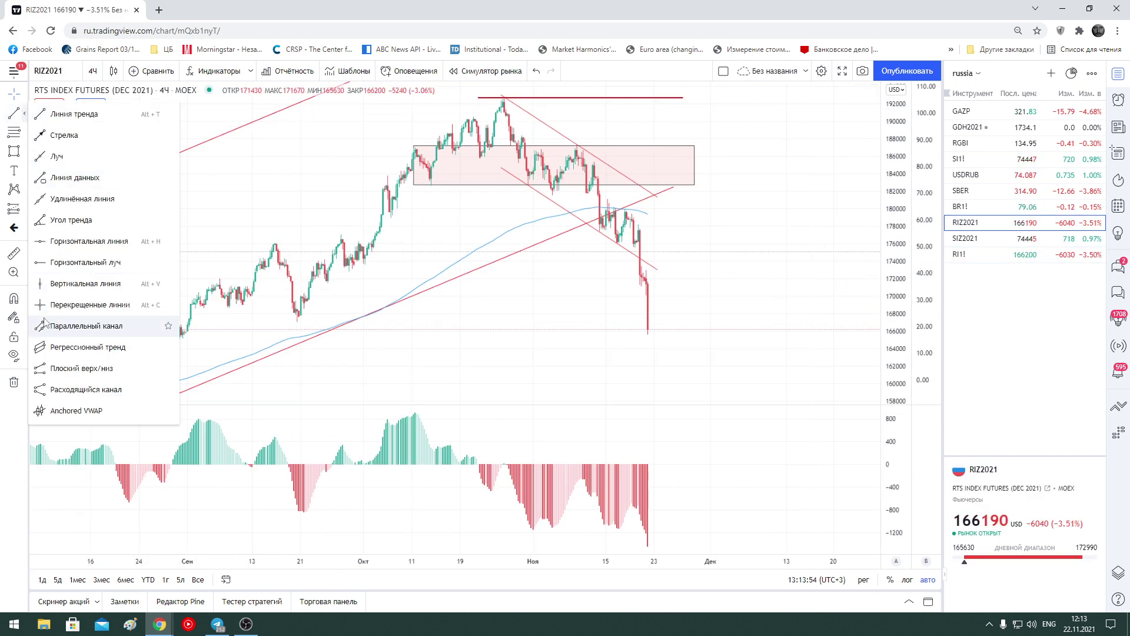
{"action": "left_click", "coordinate": [65, 326]}
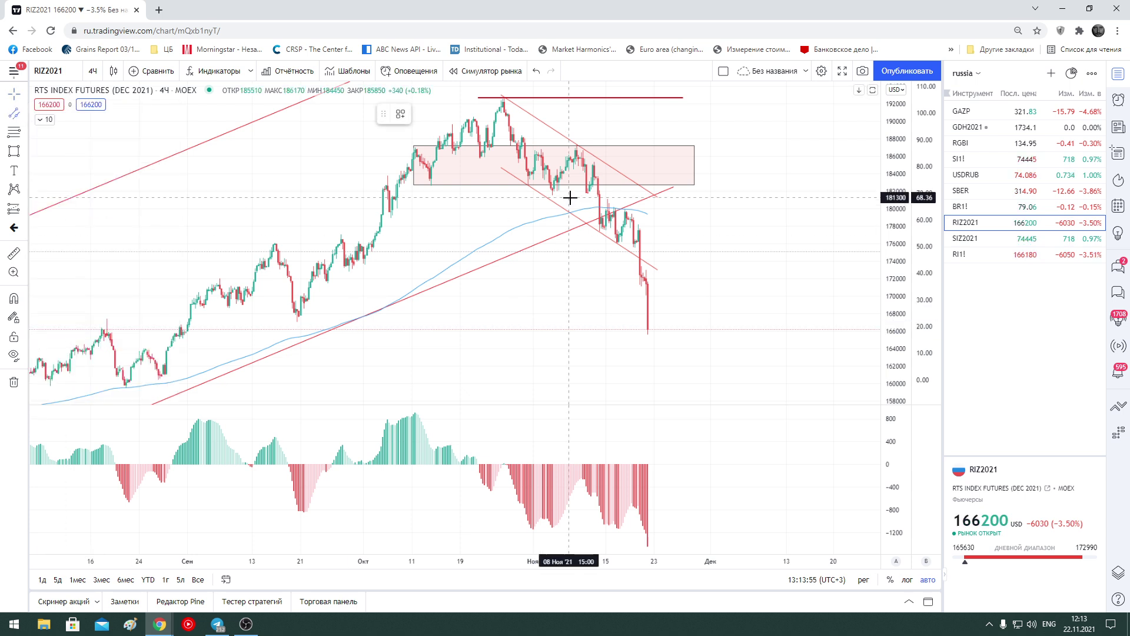
{"action": "left_click", "coordinate": [577, 145]}
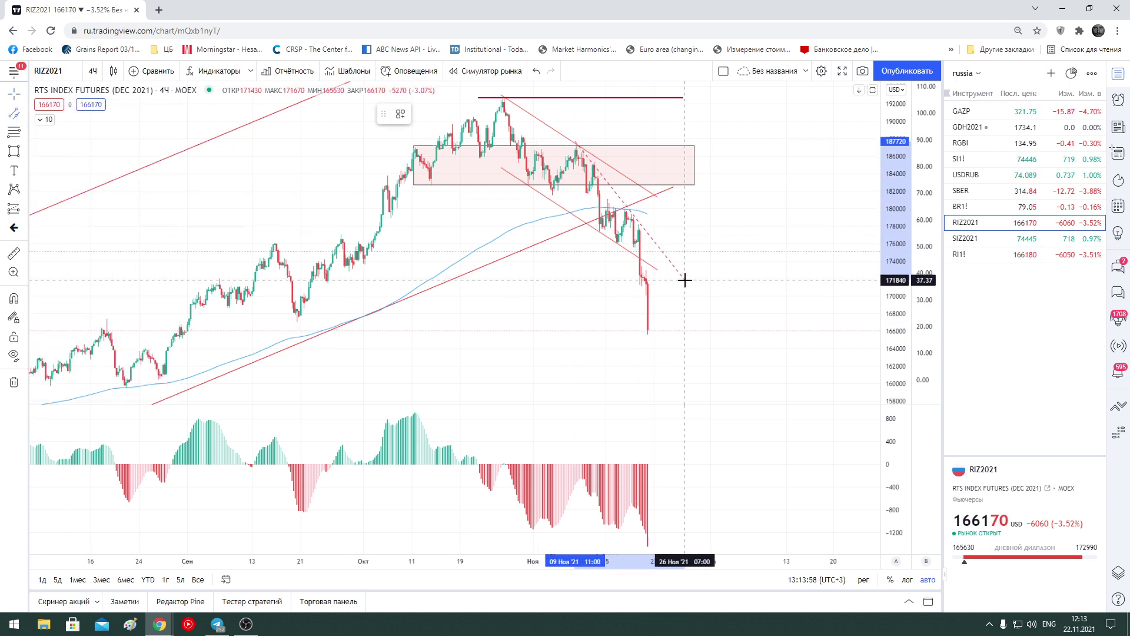
{"action": "left_click", "coordinate": [685, 280]}
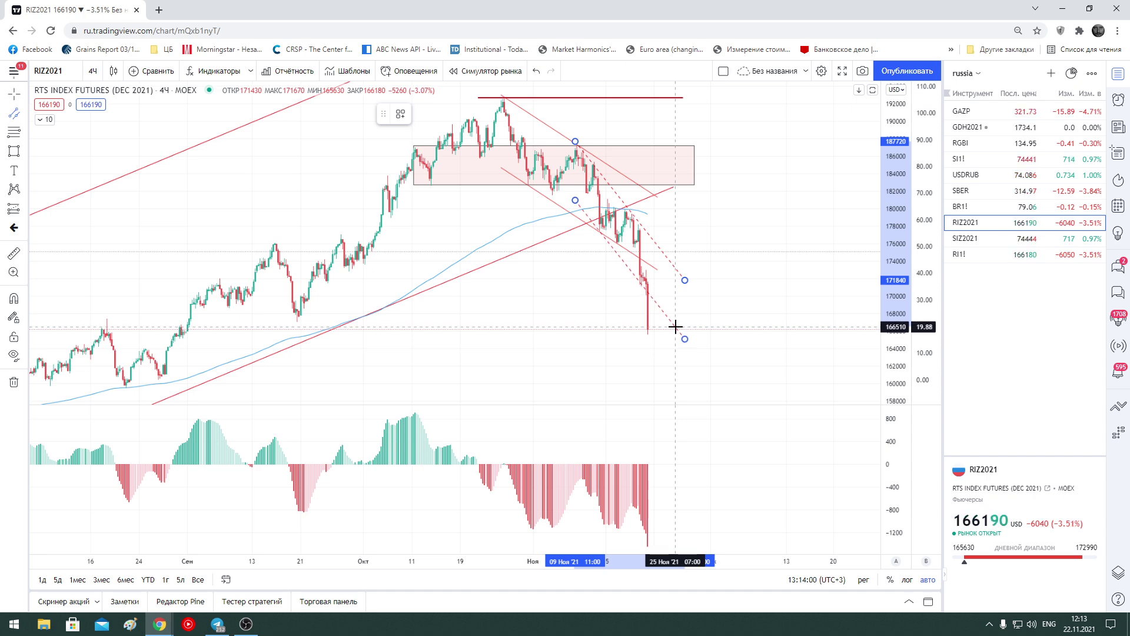
{"action": "left_click", "coordinate": [675, 326]}
Zoom the chart out and switch back to the RI1! continuous futures
{"action": "scroll", "coordinate": [756, 270], "scroll_direction": "down", "scroll_amount": 2}
{"action": "scroll", "coordinate": [764, 312], "scroll_direction": "down", "scroll_amount": 3}
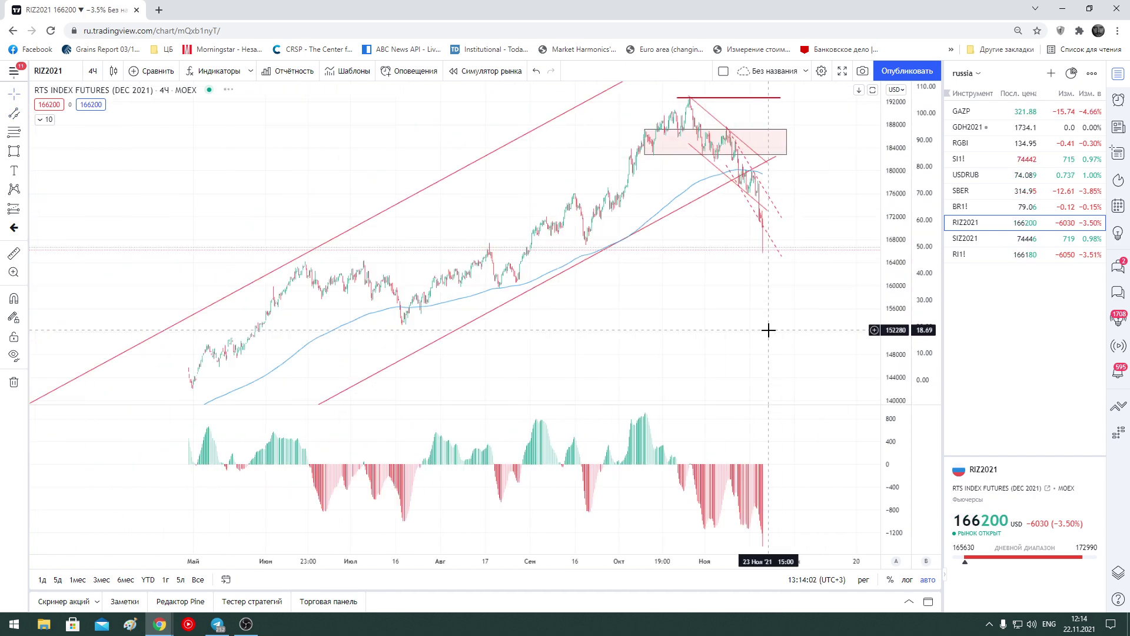
{"action": "scroll", "coordinate": [768, 329], "scroll_direction": "down", "scroll_amount": 2}
{"action": "scroll", "coordinate": [710, 313], "scroll_direction": "down", "scroll_amount": 1}
{"action": "scroll", "coordinate": [710, 313], "scroll_direction": "down", "scroll_amount": 1}
{"action": "key", "text": "Down"}
{"action": "key", "text": "Down"}
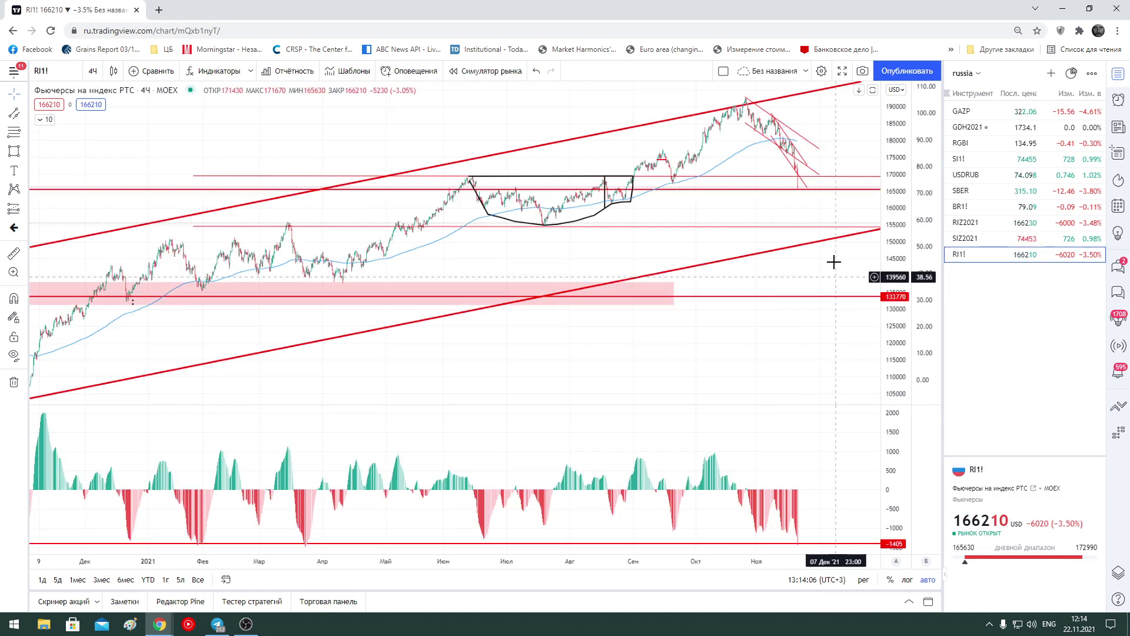
Delete the red horizontal line near 166000 on the RI1! chart
{"action": "scroll", "coordinate": [689, 224], "scroll_direction": "down", "scroll_amount": 2}
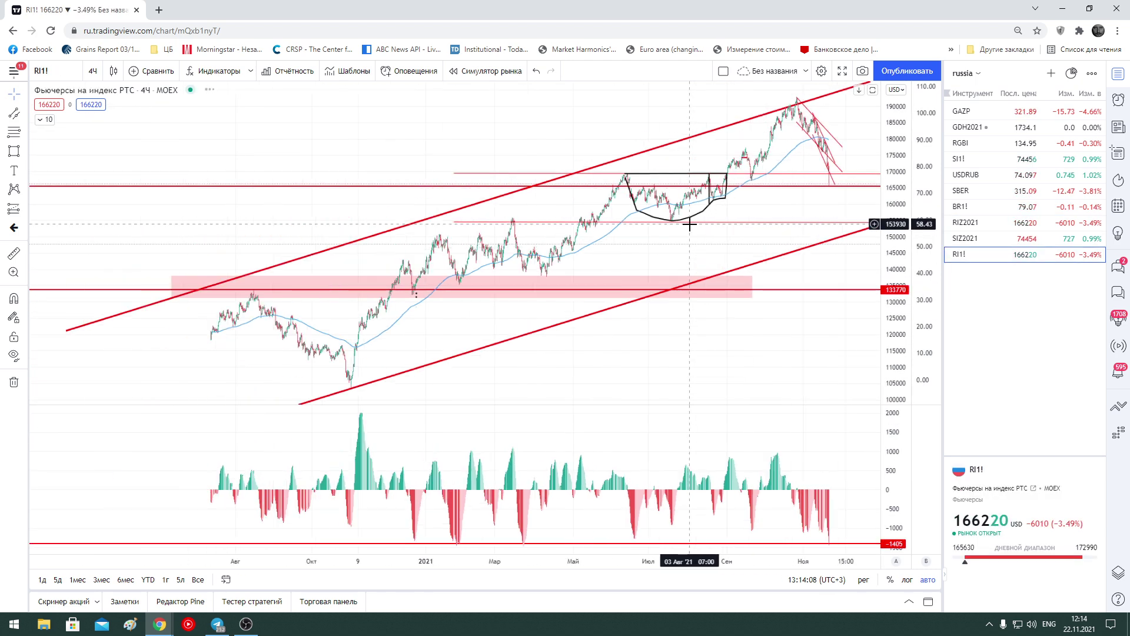
{"action": "scroll", "coordinate": [689, 224], "scroll_direction": "down", "scroll_amount": 3}
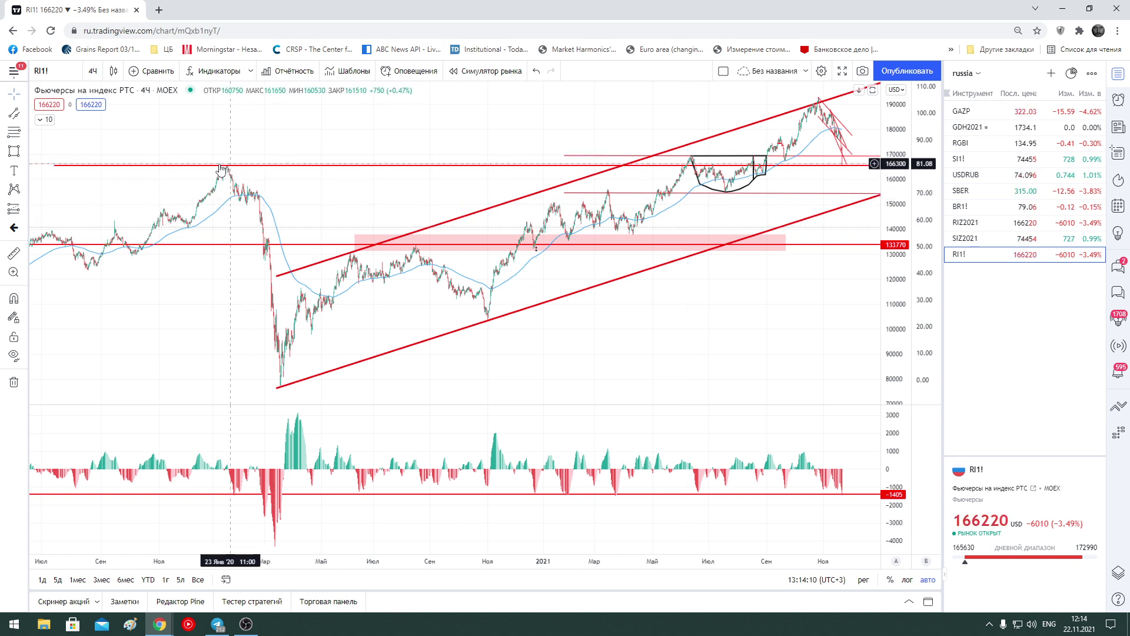
{"action": "left_click", "coordinate": [805, 167]}
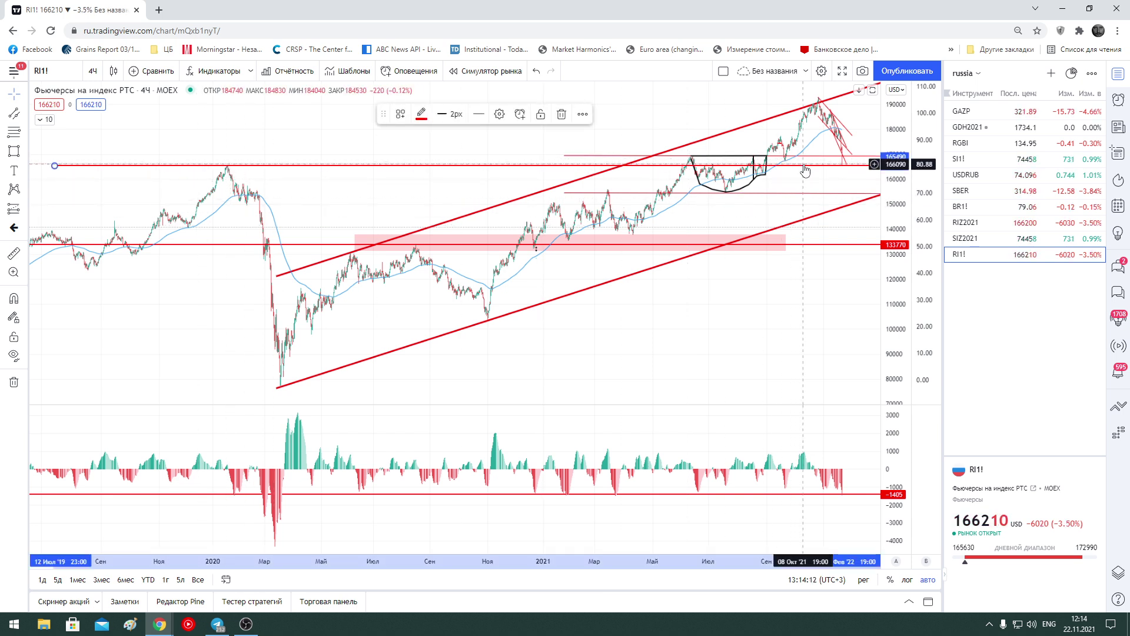
{"action": "key", "text": "Delete"}
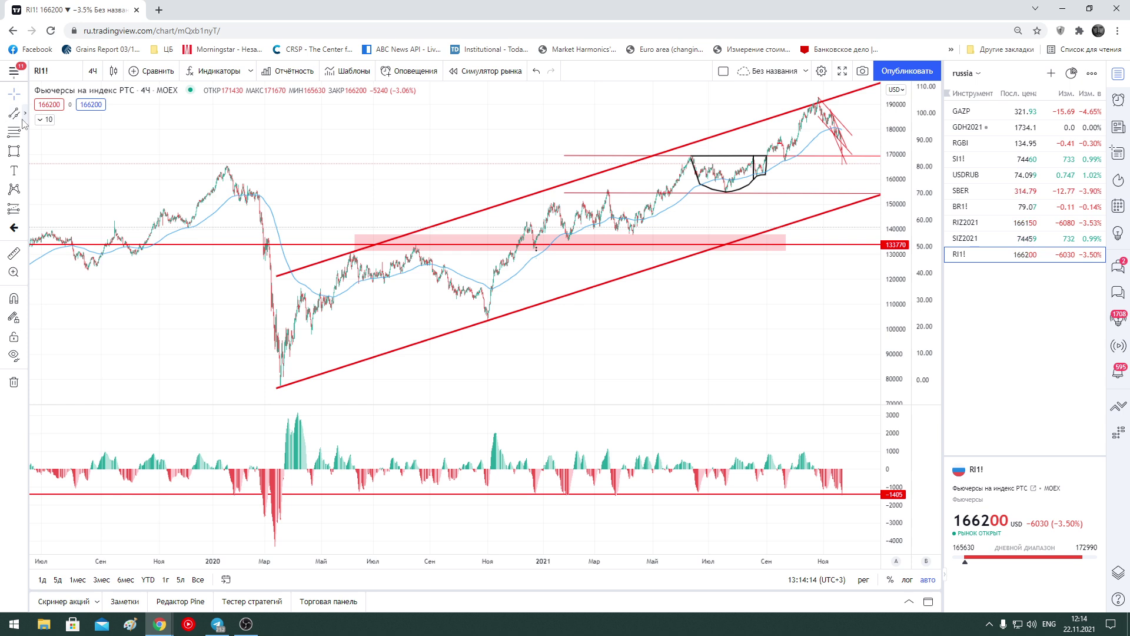
Draw a pink rectangle zone from the early-2020 peak level to the chart's right edge
{"action": "left_click", "coordinate": [22, 152]}
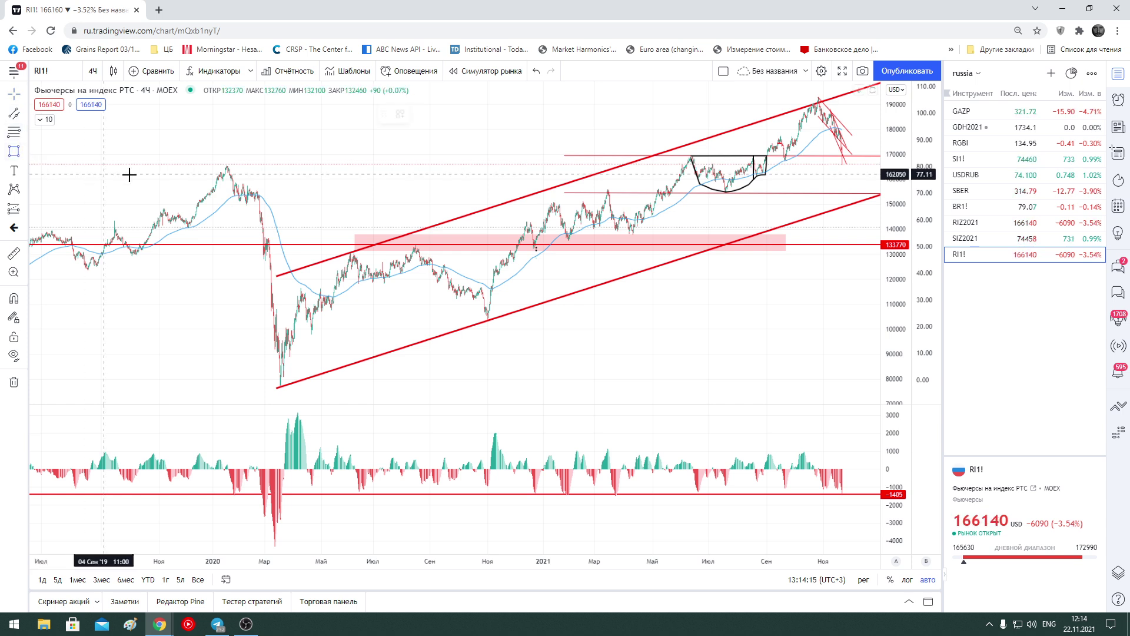
{"action": "left_click", "coordinate": [211, 165]}
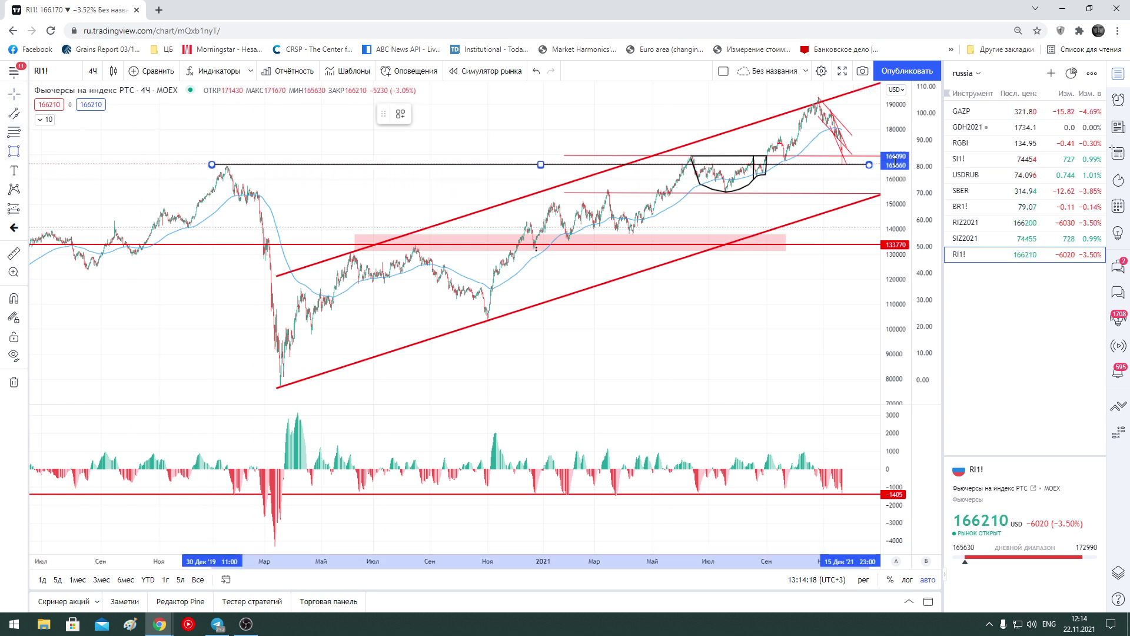
{"action": "left_click", "coordinate": [873, 157]}
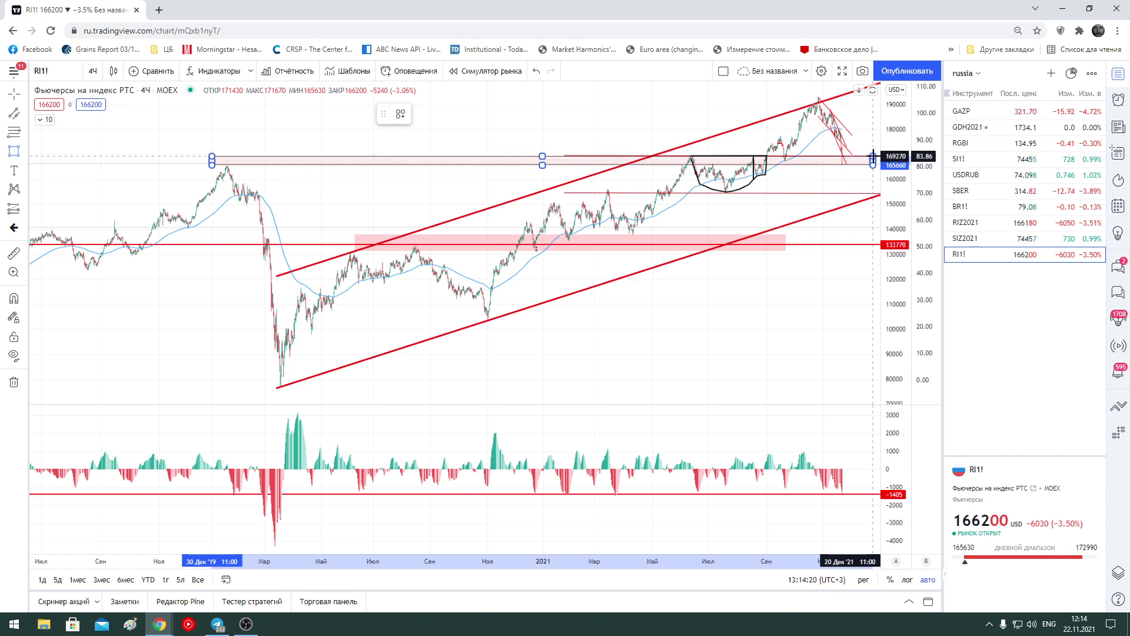
{"action": "left_click", "coordinate": [874, 160]}
{"action": "left_click", "coordinate": [803, 323]}
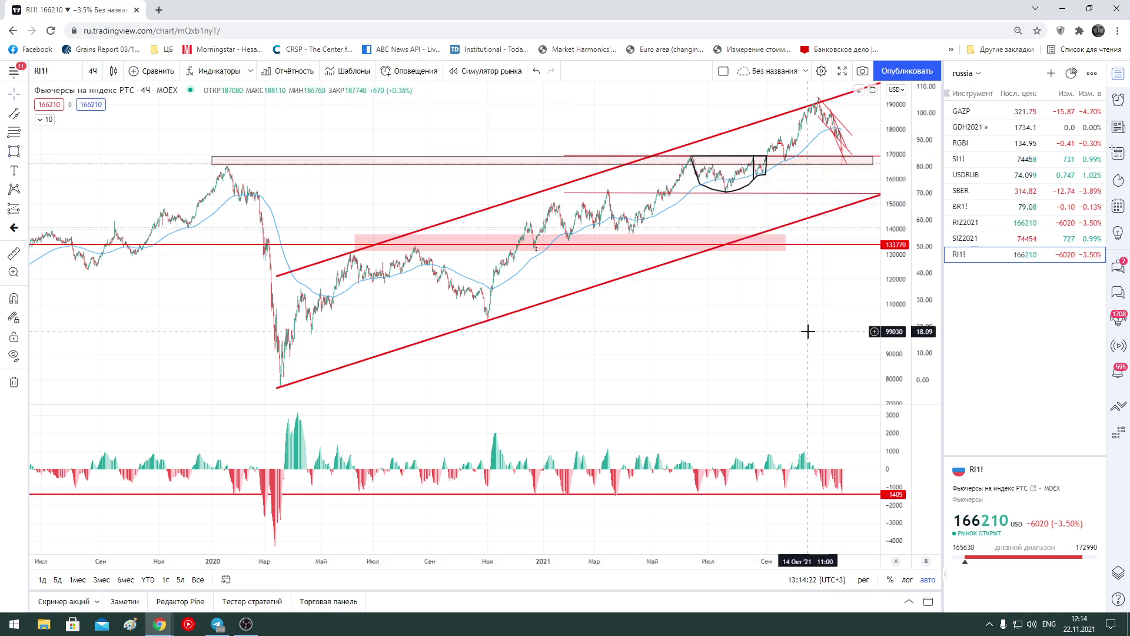
Review the new zone and inspect the black cup-and-handle drawing
{"action": "scroll", "coordinate": [806, 323], "scroll_direction": "up", "scroll_amount": 3}
{"action": "scroll", "coordinate": [811, 325], "scroll_direction": "up", "scroll_amount": 3}
{"action": "scroll", "coordinate": [811, 324], "scroll_direction": "up", "scroll_amount": 2}
{"action": "scroll", "coordinate": [718, 294], "scroll_direction": "up", "scroll_amount": 2}
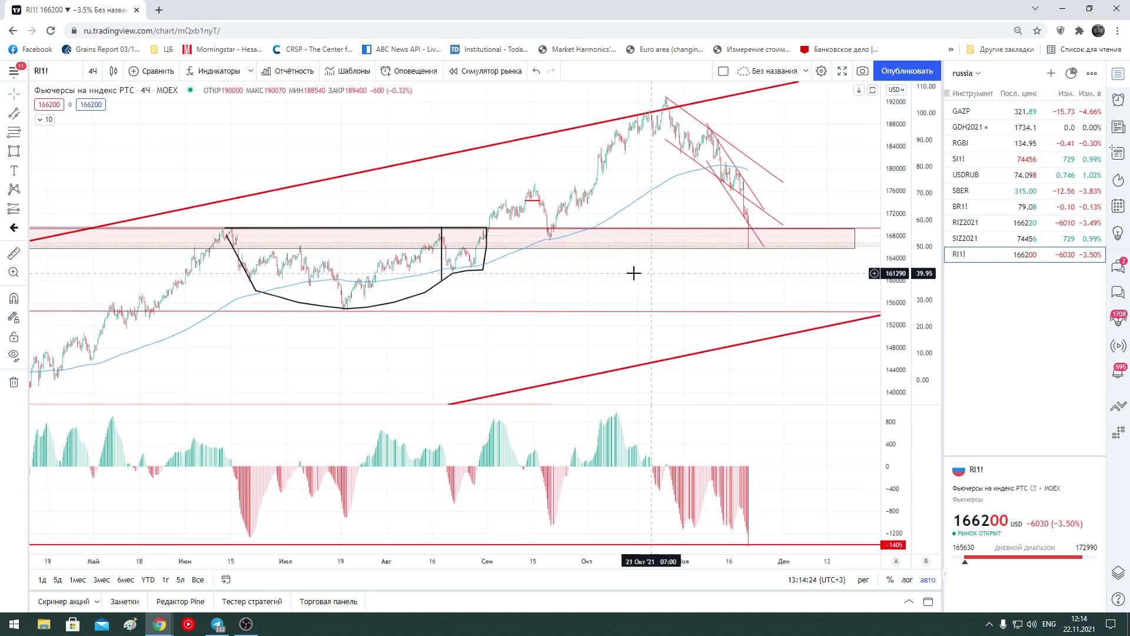
{"action": "scroll", "coordinate": [471, 259], "scroll_direction": "up", "scroll_amount": 1}
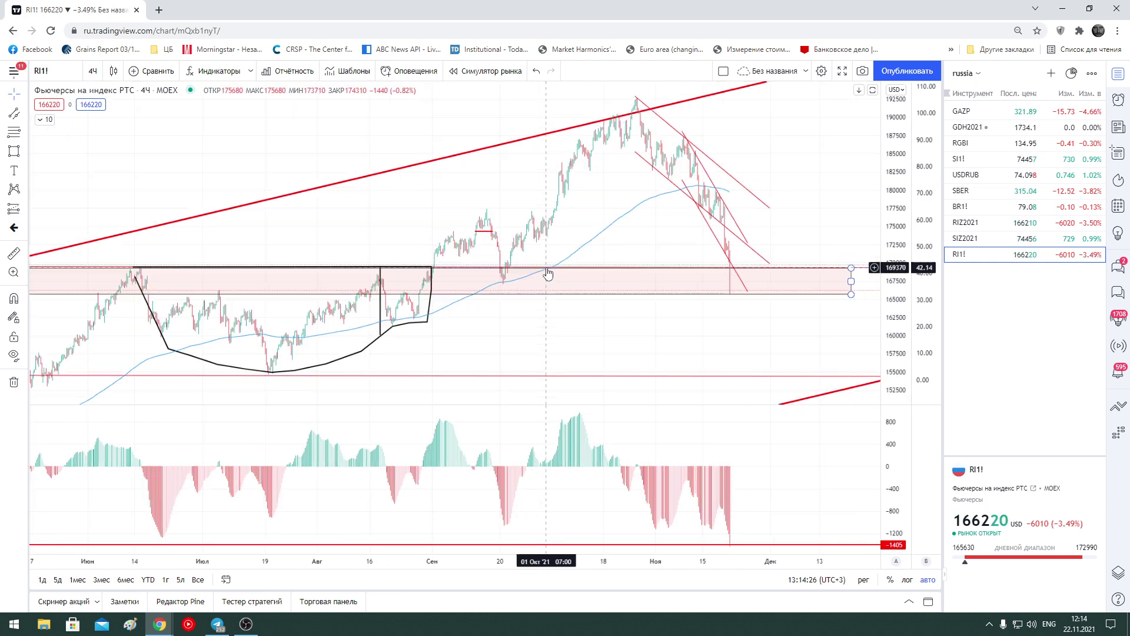
{"action": "scroll", "coordinate": [518, 285], "scroll_direction": "up", "scroll_amount": 1}
{"action": "scroll", "coordinate": [515, 312], "scroll_direction": "up", "scroll_amount": 1}
{"action": "scroll", "coordinate": [514, 312], "scroll_direction": "up", "scroll_amount": 1}
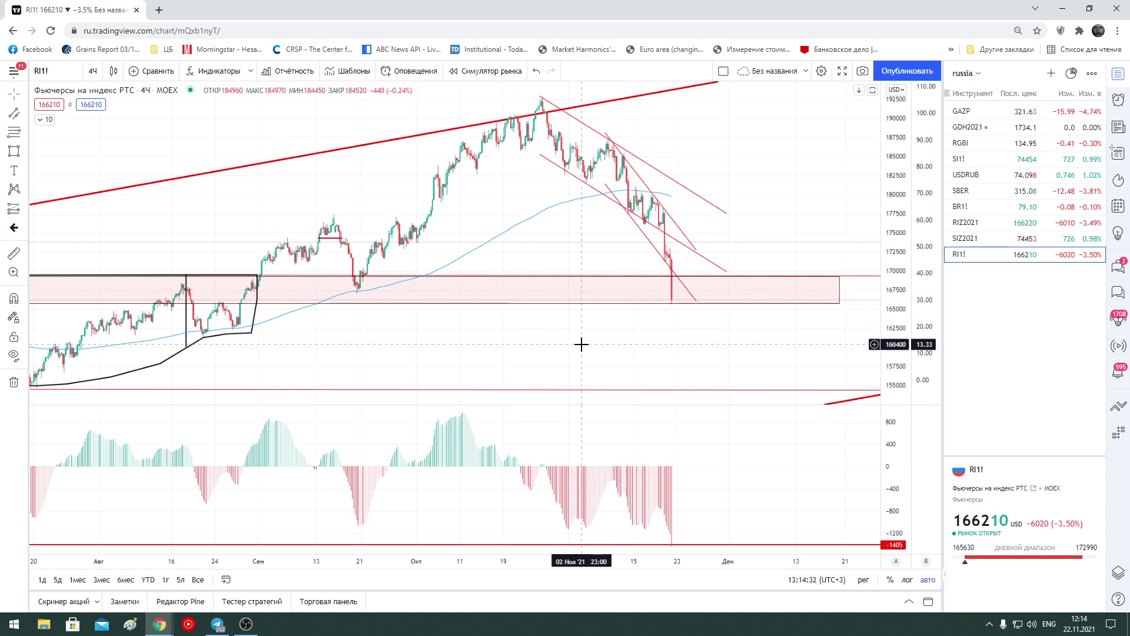
{"action": "scroll", "coordinate": [581, 344], "scroll_direction": "down", "scroll_amount": 1}
{"action": "scroll", "coordinate": [582, 347], "scroll_direction": "down", "scroll_amount": 1}
{"action": "scroll", "coordinate": [582, 350], "scroll_direction": "down", "scroll_amount": 1}
{"action": "scroll", "coordinate": [579, 353], "scroll_direction": "down", "scroll_amount": 1}
{"action": "scroll", "coordinate": [579, 353], "scroll_direction": "up", "scroll_amount": 1}
{"action": "scroll", "coordinate": [580, 354], "scroll_direction": "up", "scroll_amount": 1}
{"action": "scroll", "coordinate": [578, 352], "scroll_direction": "up", "scroll_amount": 1}
{"action": "scroll", "coordinate": [576, 351], "scroll_direction": "up", "scroll_amount": 1}
{"action": "scroll", "coordinate": [576, 351], "scroll_direction": "up", "scroll_amount": 2}
{"action": "scroll", "coordinate": [575, 352], "scroll_direction": "up", "scroll_amount": 1}
{"action": "scroll", "coordinate": [575, 352], "scroll_direction": "up", "scroll_amount": 2}
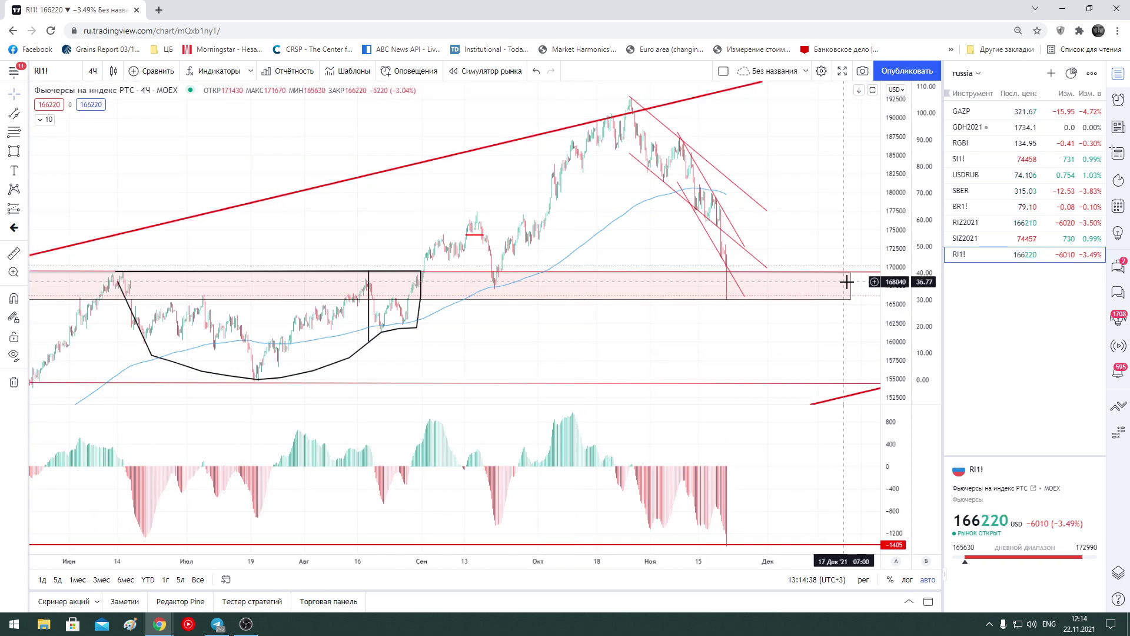
{"action": "left_click", "coordinate": [864, 272]}
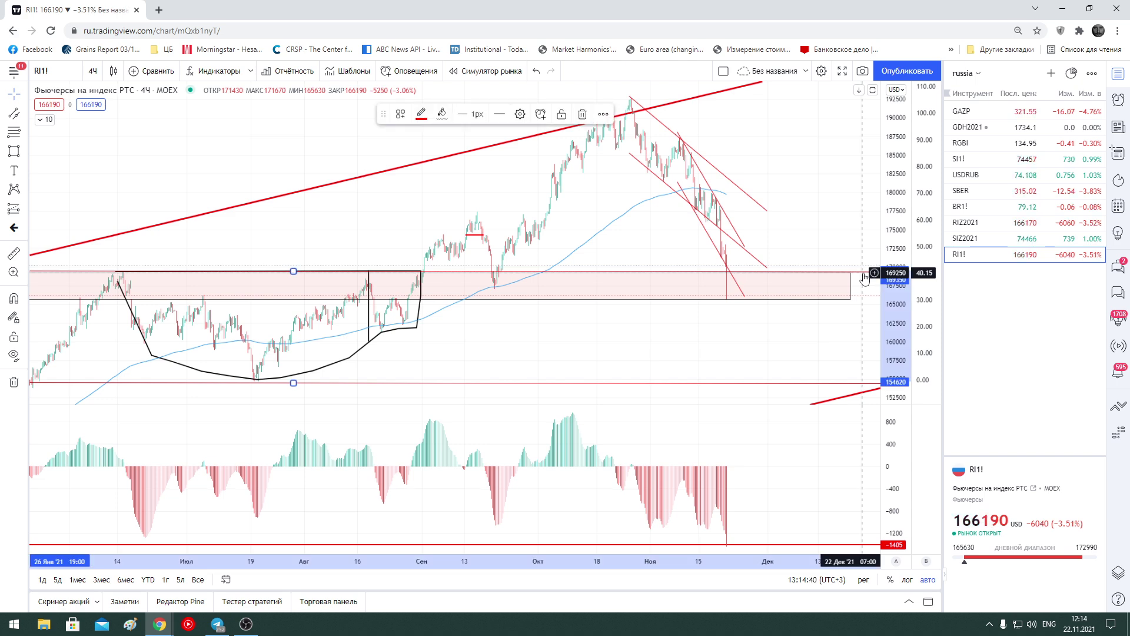
{"action": "left_click", "coordinate": [864, 259]}
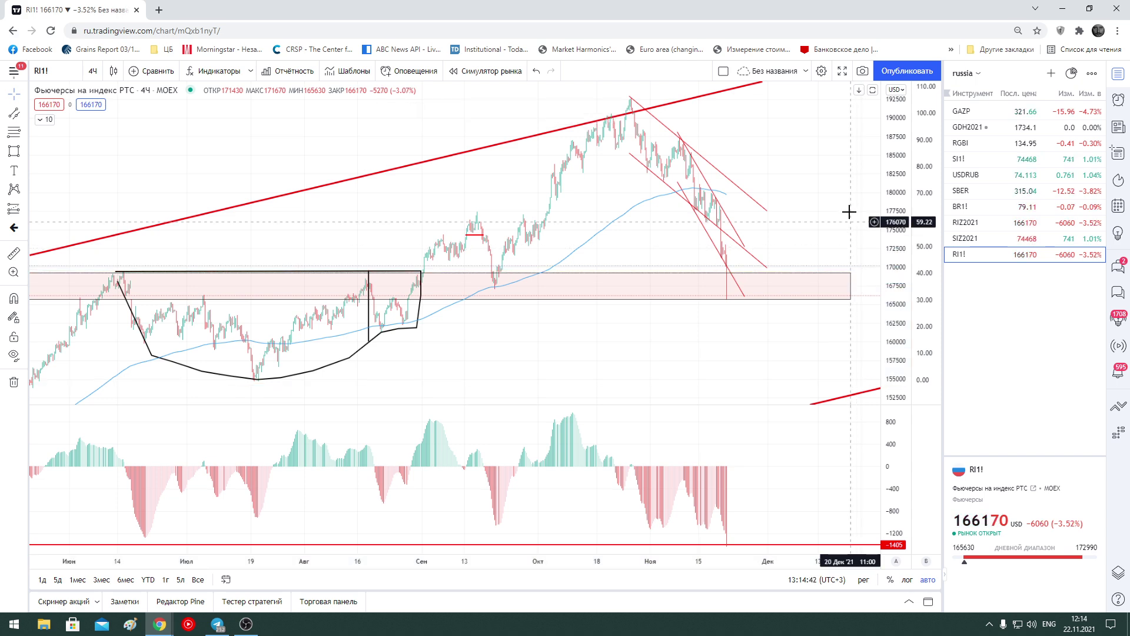
Zoom in and out to review price falling into the 166000–169000 zone
{"action": "scroll", "coordinate": [823, 197], "scroll_direction": "up", "scroll_amount": 1}
{"action": "scroll", "coordinate": [824, 197], "scroll_direction": "up", "scroll_amount": 1}
{"action": "scroll", "coordinate": [824, 197], "scroll_direction": "up", "scroll_amount": 1}
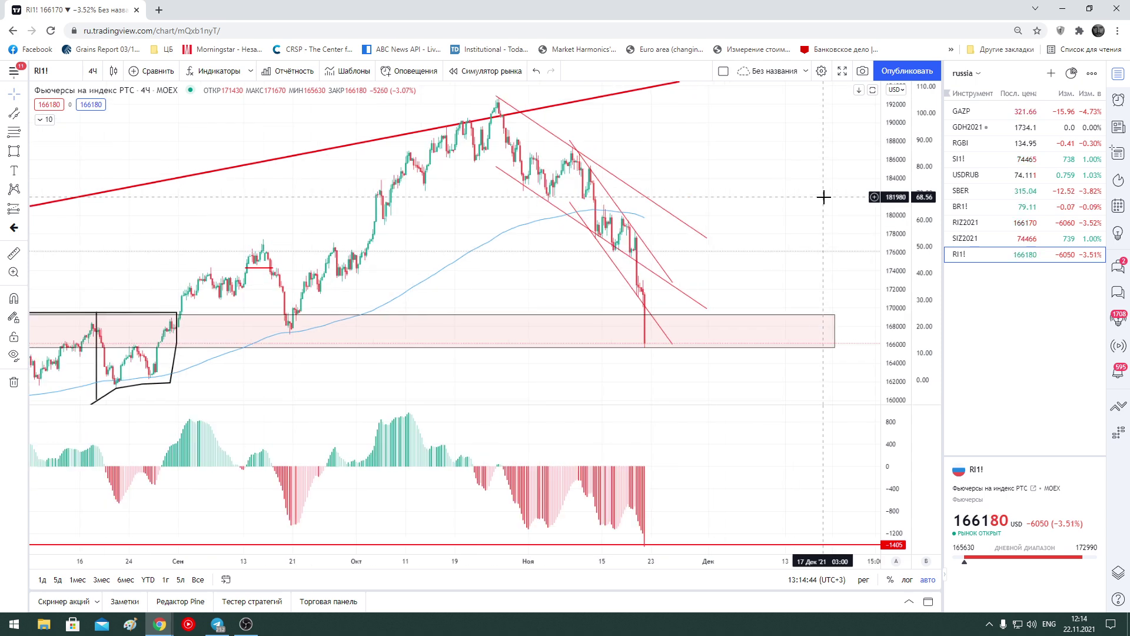
{"action": "scroll", "coordinate": [813, 294], "scroll_direction": "down", "scroll_amount": 2}
{"action": "scroll", "coordinate": [815, 401], "scroll_direction": "down", "scroll_amount": 2}
{"action": "scroll", "coordinate": [686, 429], "scroll_direction": "down", "scroll_amount": 2}
{"action": "scroll", "coordinate": [671, 443], "scroll_direction": "down", "scroll_amount": 2}
{"action": "scroll", "coordinate": [670, 442], "scroll_direction": "down", "scroll_amount": 1}
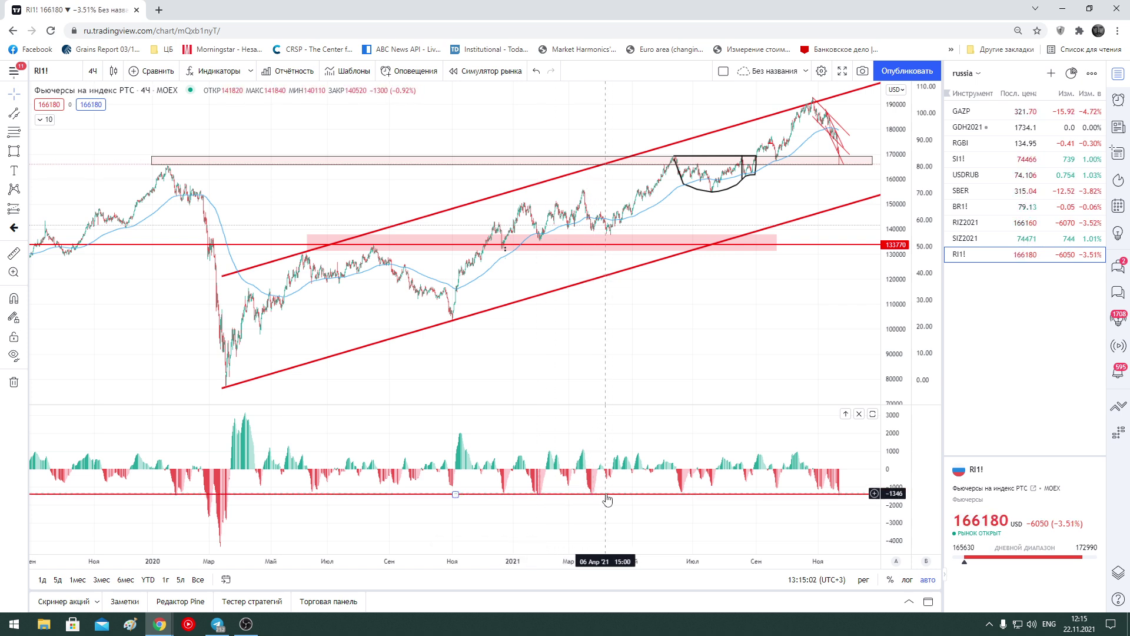
{"action": "scroll", "coordinate": [762, 319], "scroll_direction": "up", "scroll_amount": 2}
{"action": "scroll", "coordinate": [762, 320], "scroll_direction": "up", "scroll_amount": 2}
{"action": "scroll", "coordinate": [762, 320], "scroll_direction": "up", "scroll_amount": 2}
{"action": "scroll", "coordinate": [762, 320], "scroll_direction": "up", "scroll_amount": 2}
{"action": "scroll", "coordinate": [765, 312], "scroll_direction": "up", "scroll_amount": 2}
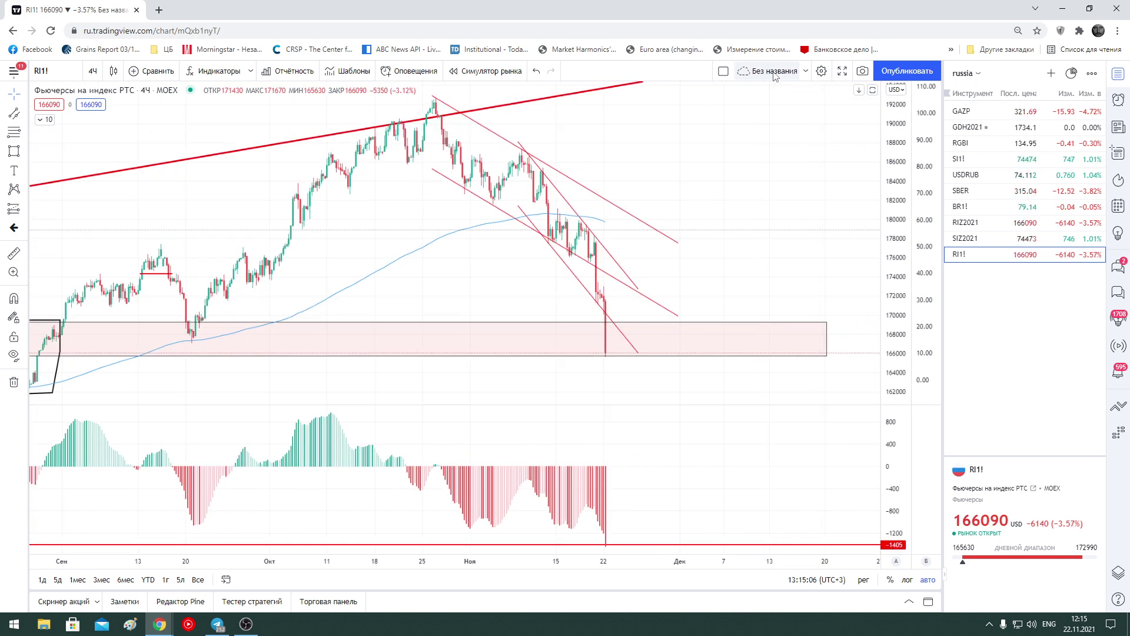